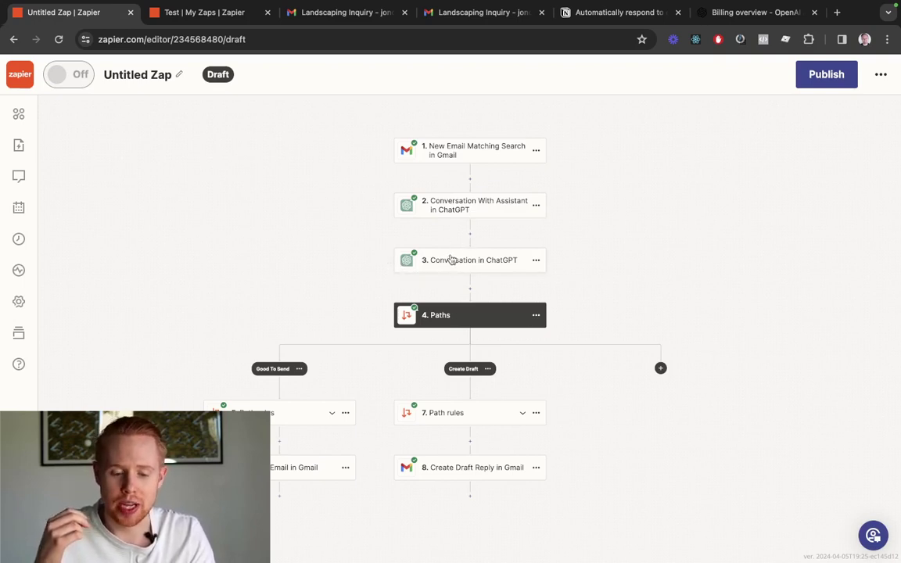
Rename step 3 of the Zap to 'Filter', then bring up the Landscaping Inquiry email in Gmail
left_click(536, 260)
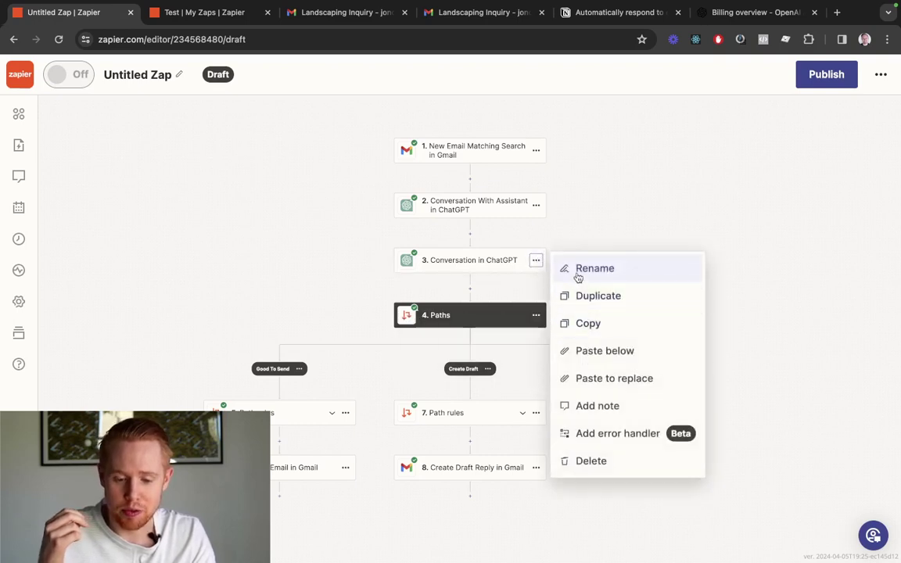
left_click(574, 268)
type("Filter")
key("Return")
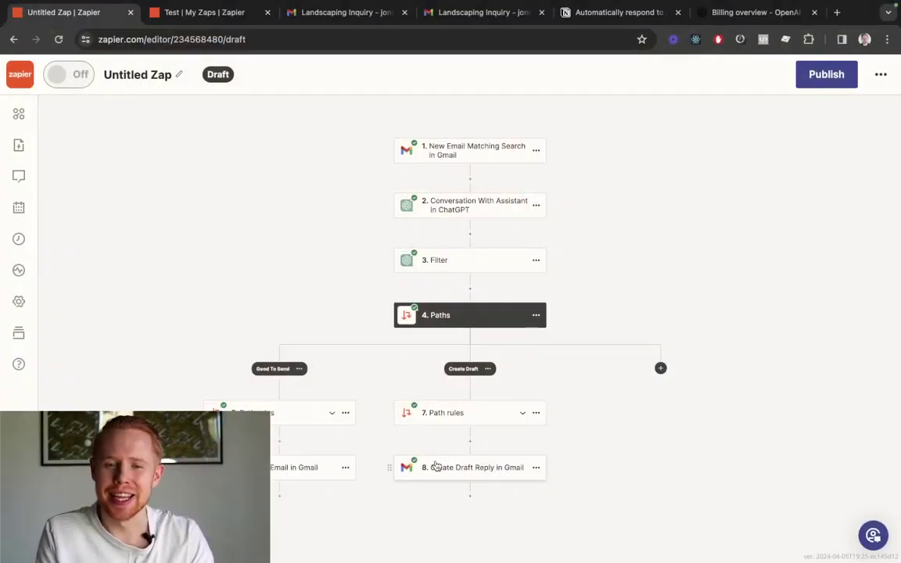
key("super+3")
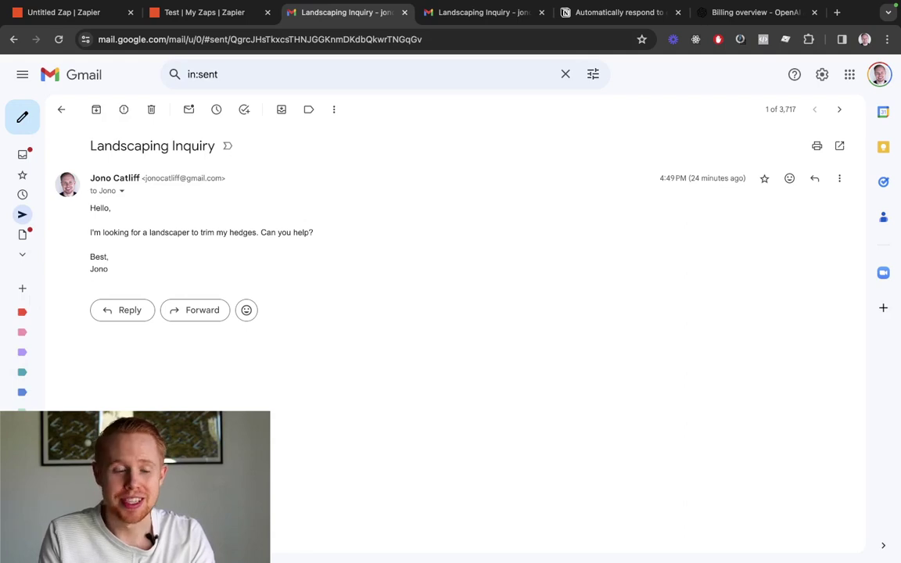
From My Zaps, create a new Zap and choose Gmail as its trigger app
key("ctrl+shift+Tab")
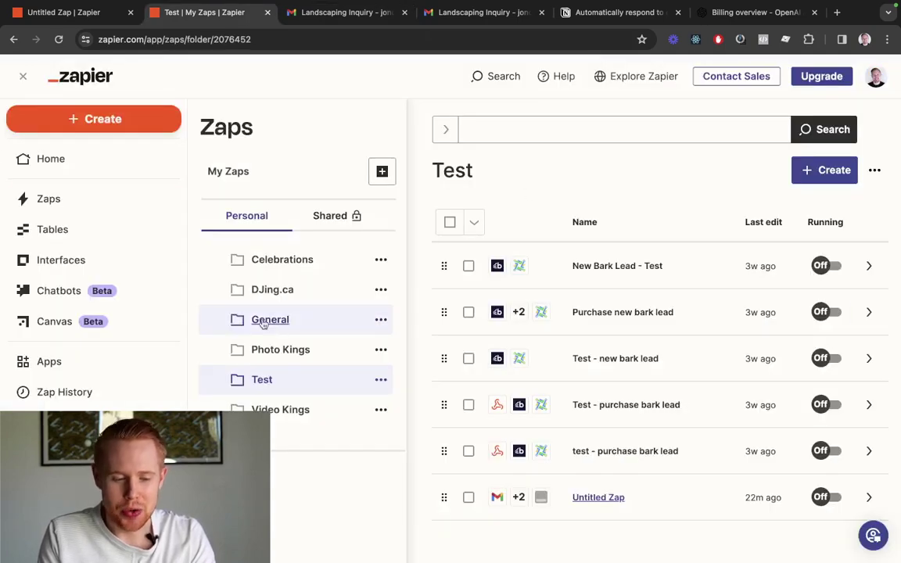
left_click(829, 169)
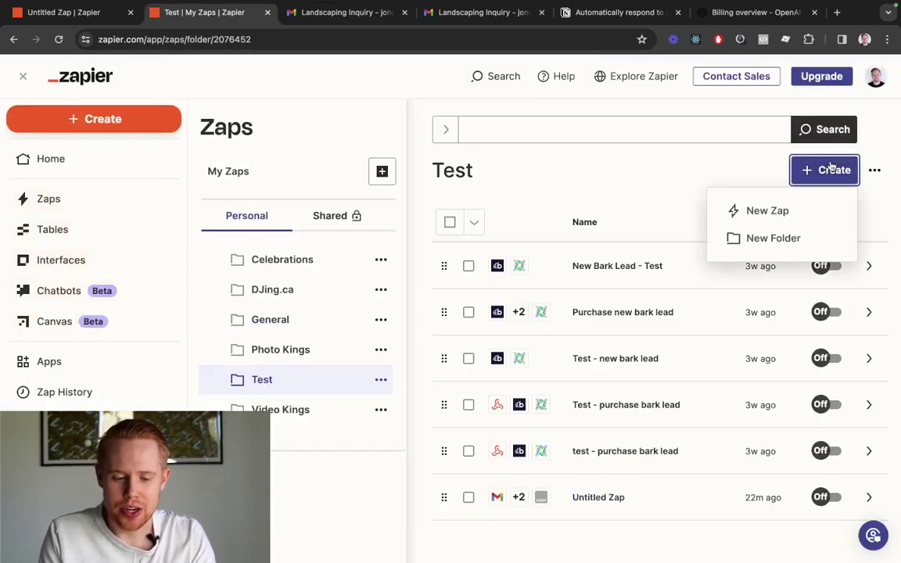
left_click(757, 211)
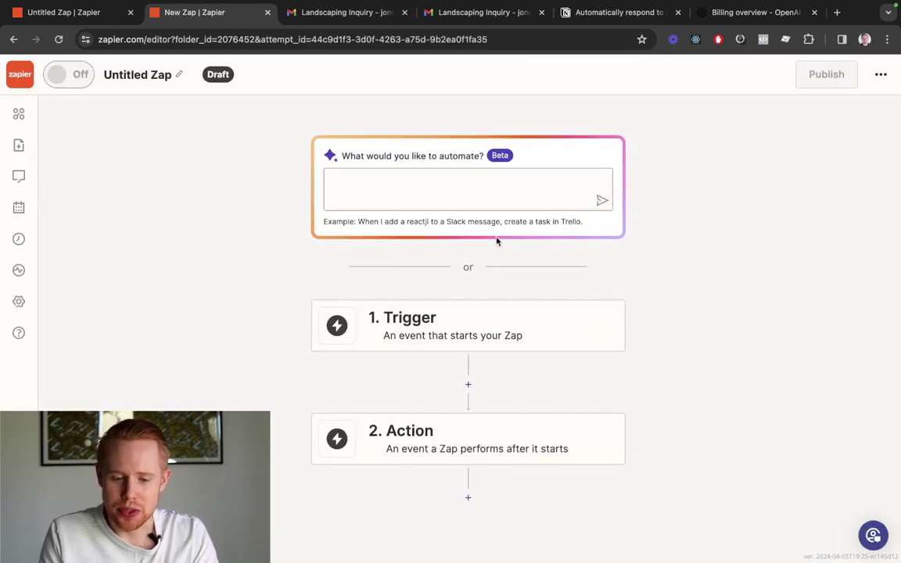
left_click(444, 318)
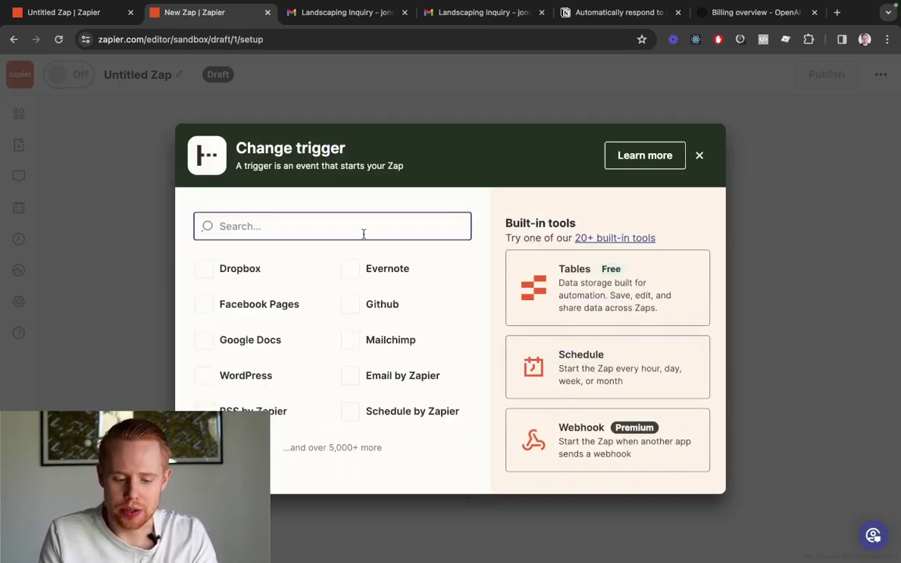
type("gmail")
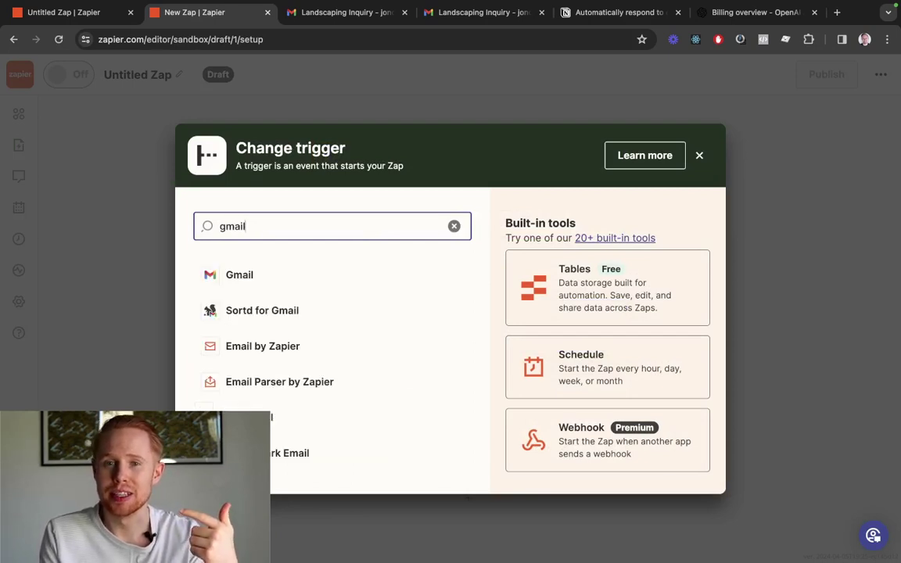
left_click(322, 283)
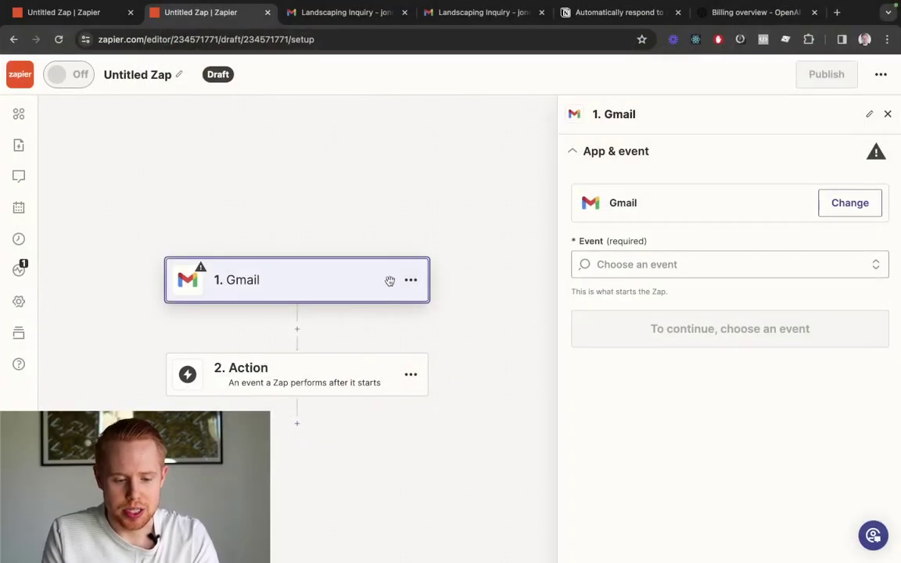
Set the Gmail trigger event to New Email Matching Search and connect the searched Gmail account
left_click(686, 264)
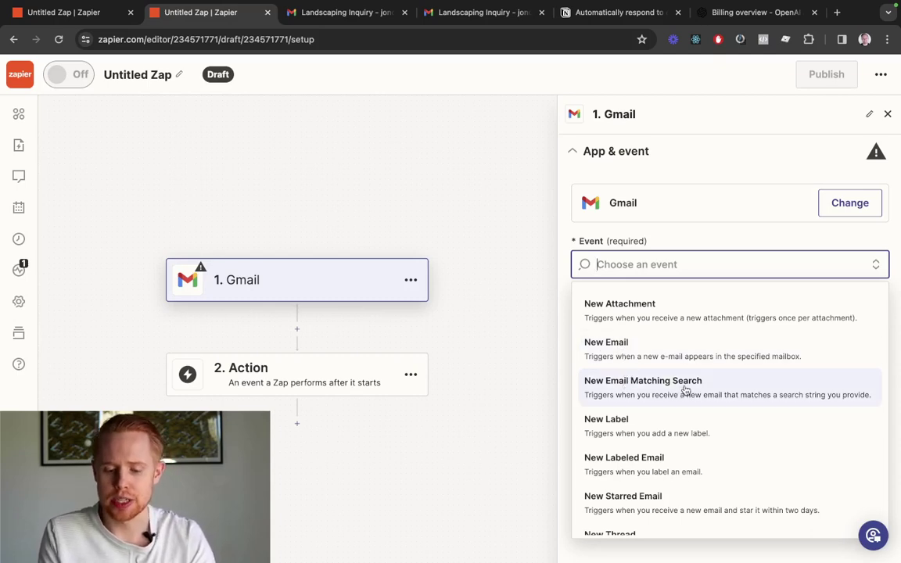
left_click(661, 391)
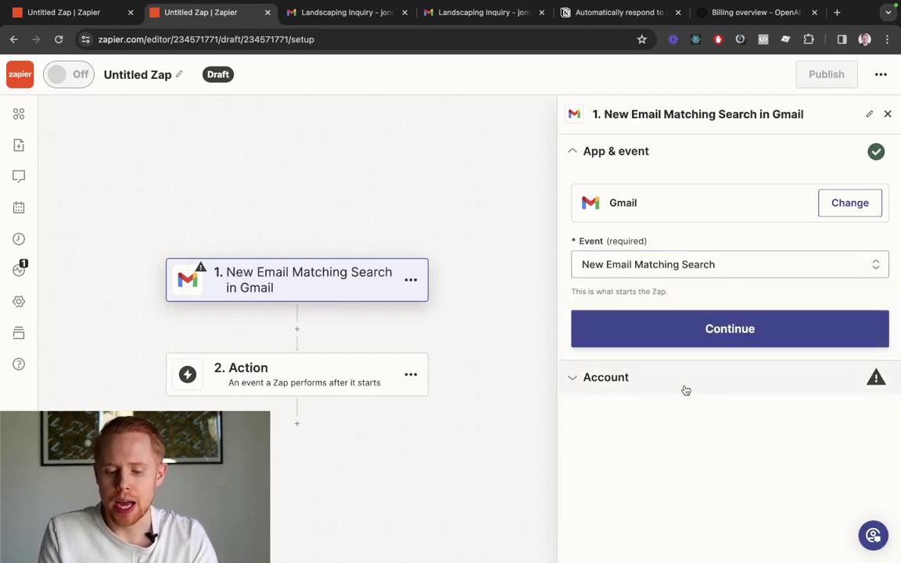
left_click(678, 337)
left_click(830, 237)
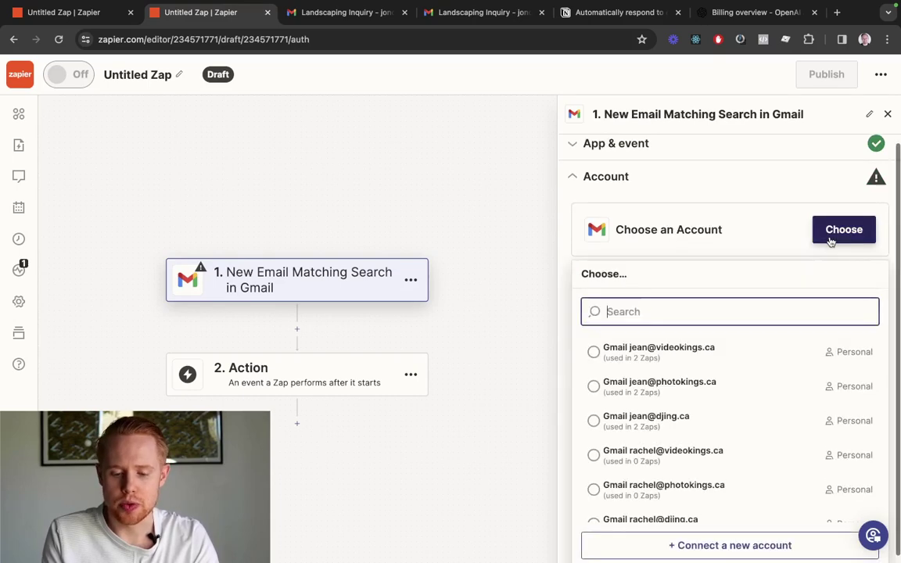
type("ono@dj")
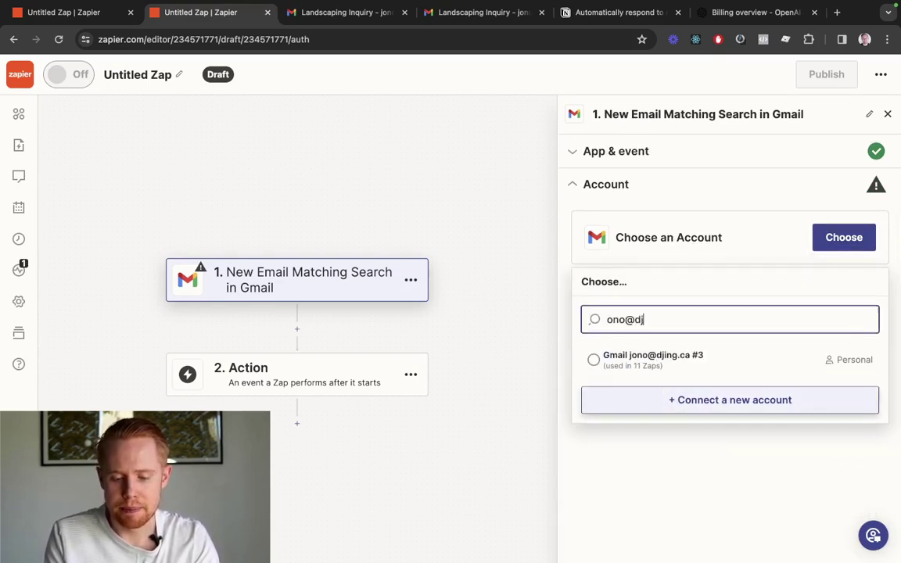
left_click(677, 361)
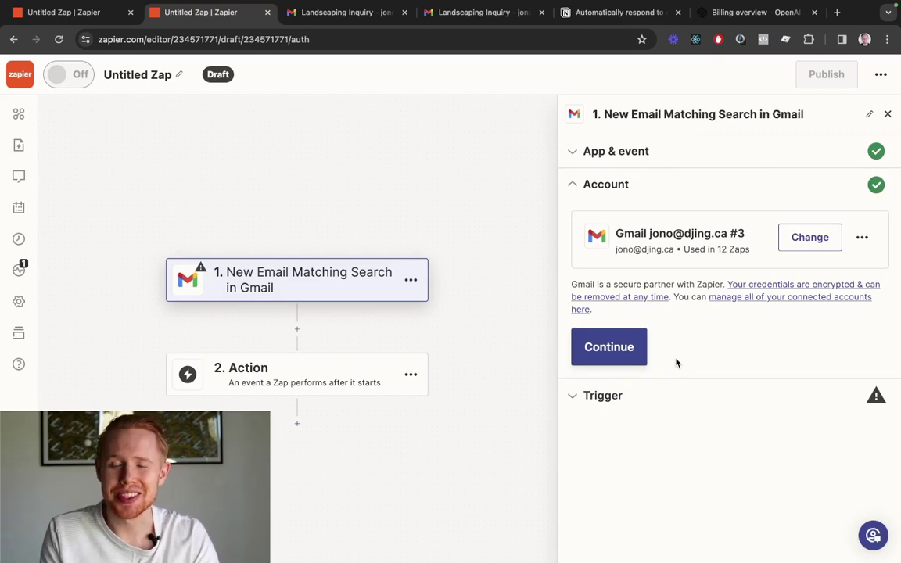
left_click(615, 362)
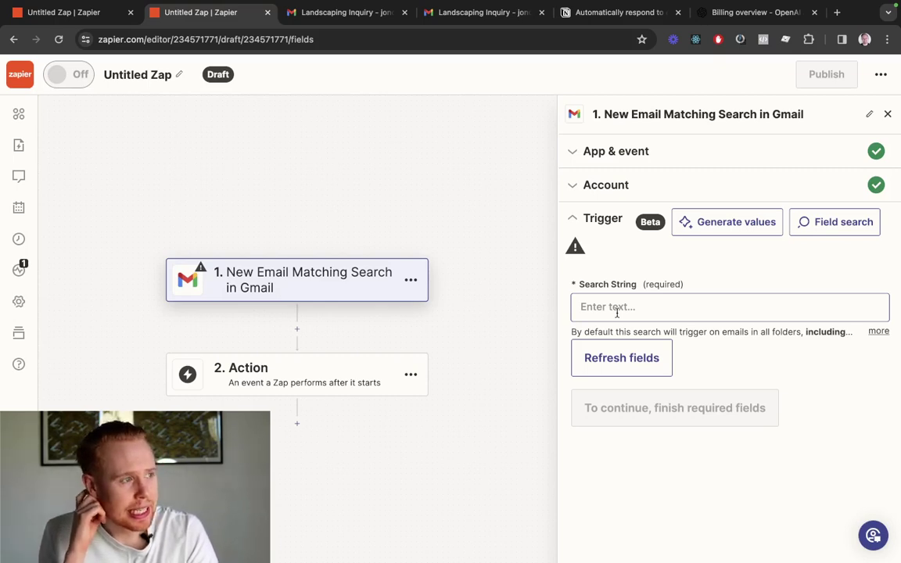
Use the email subject 'Landscaping Inquiry' as the trigger's Search String
key("ctrl+Tab")
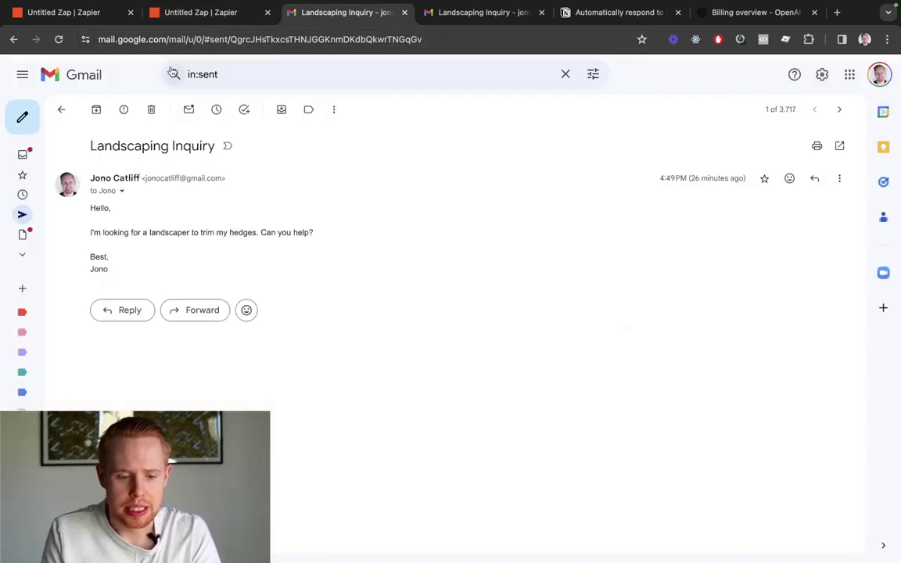
triple_click(166, 143)
key("super+c")
key("ctrl+shift+Tab")
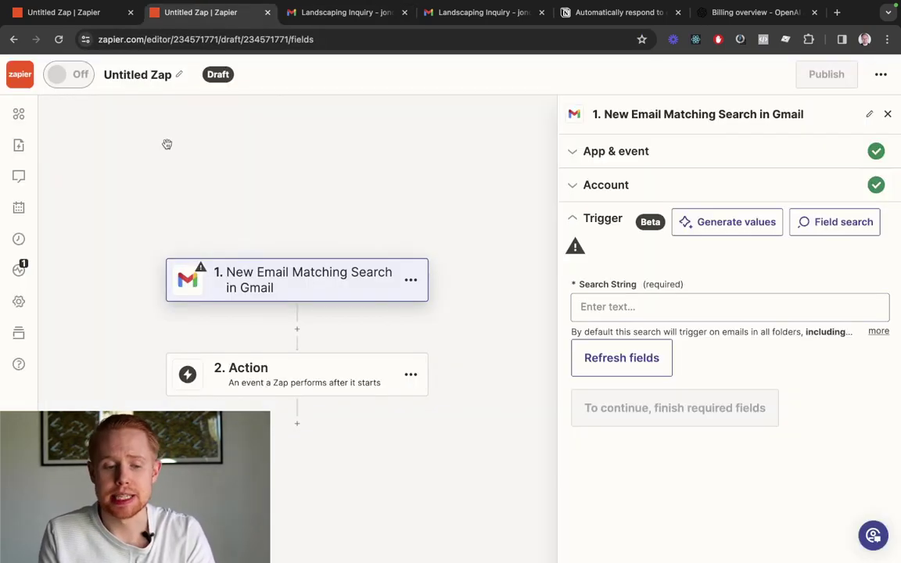
key("super+v")
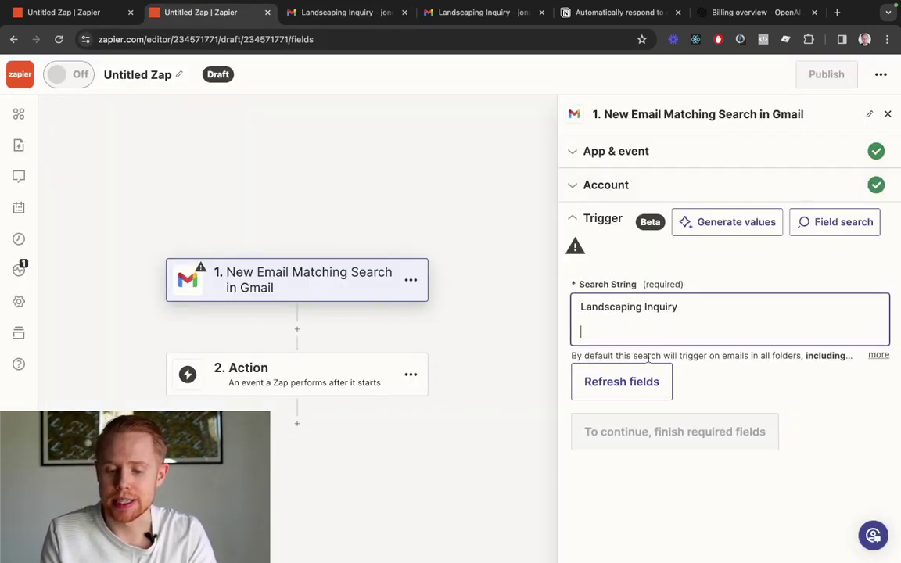
key("BackSpace")
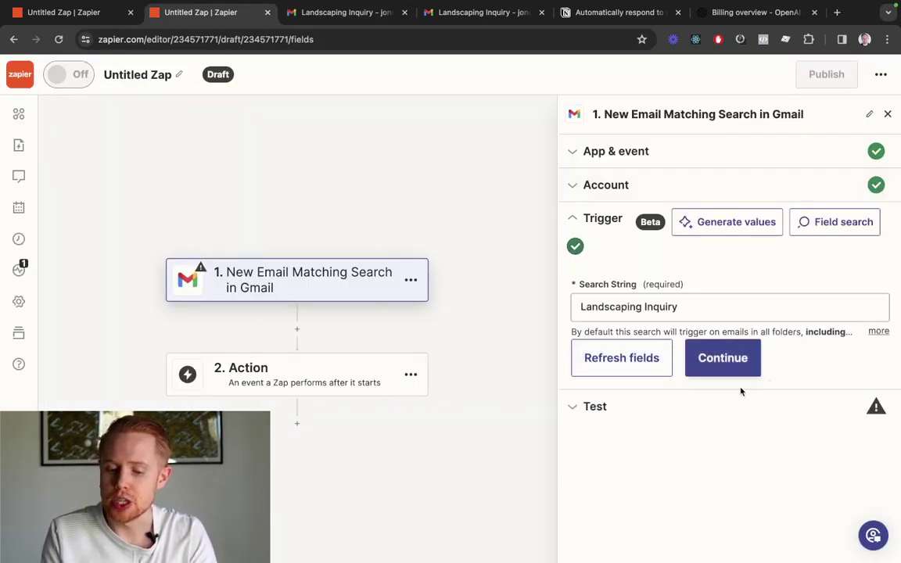
left_click(724, 368)
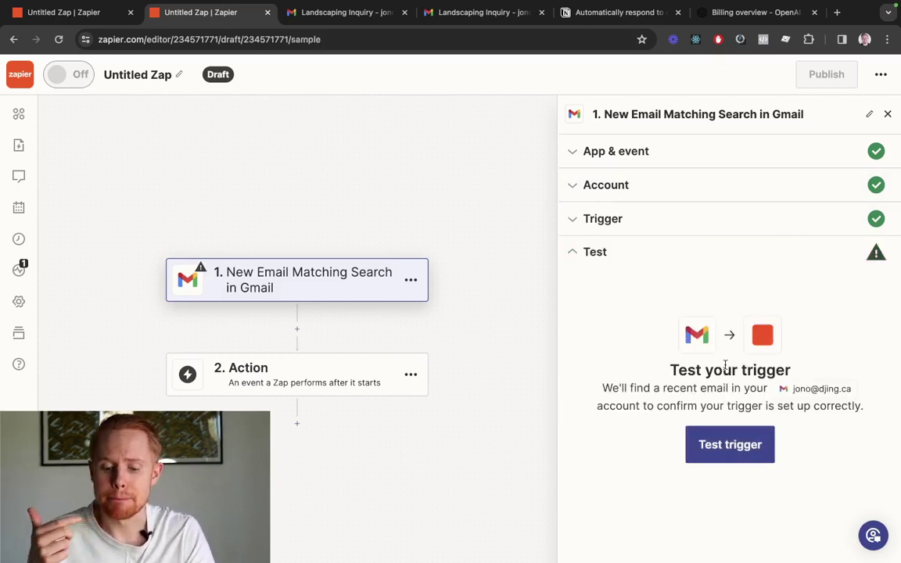
Test the trigger, review the sample hedge-trimming email, and start choosing the action app
left_click(740, 445)
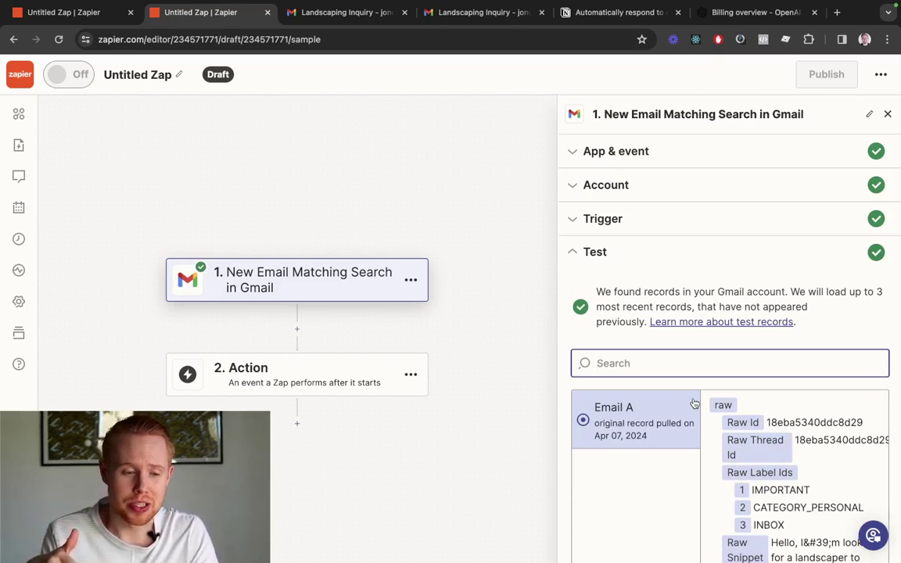
scroll(695, 403, "down", 2)
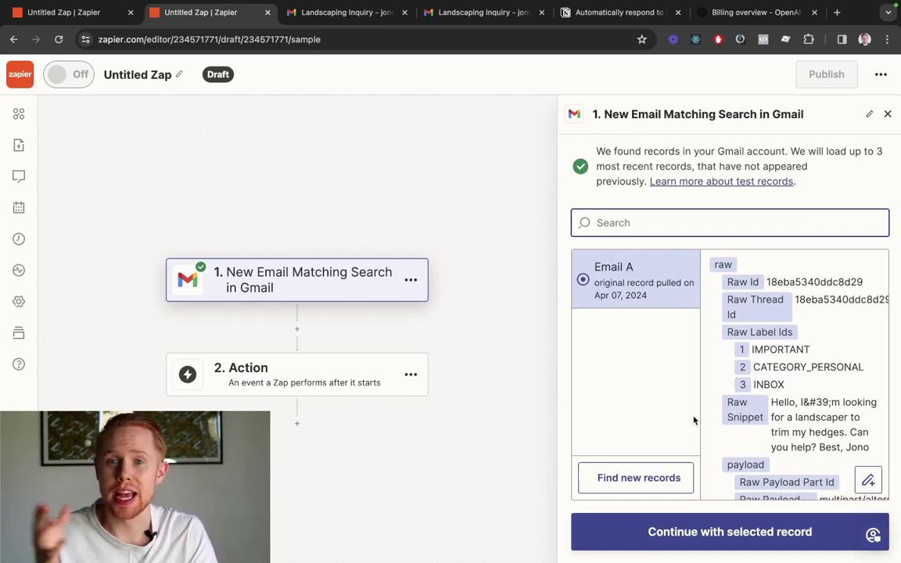
scroll(899, 184, "up", 2)
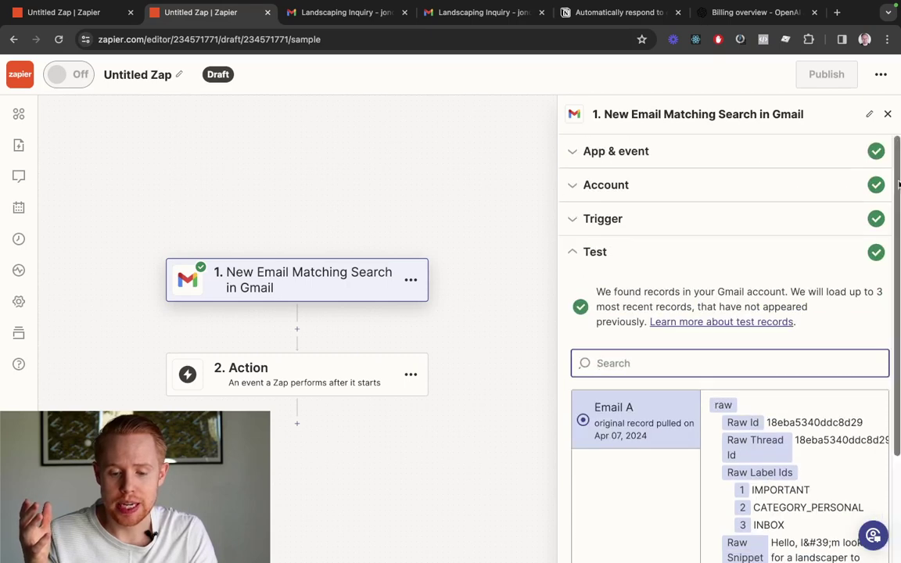
left_click(718, 153)
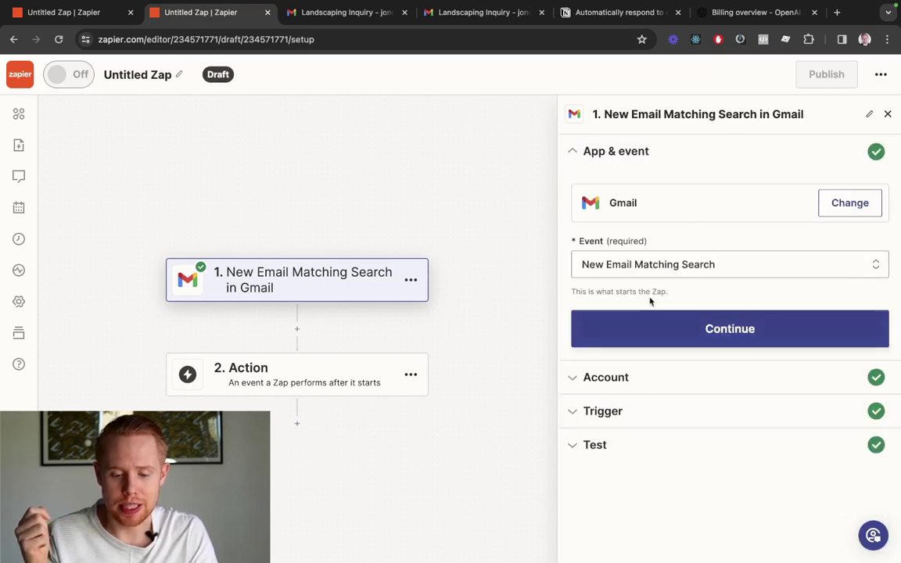
left_click(649, 266)
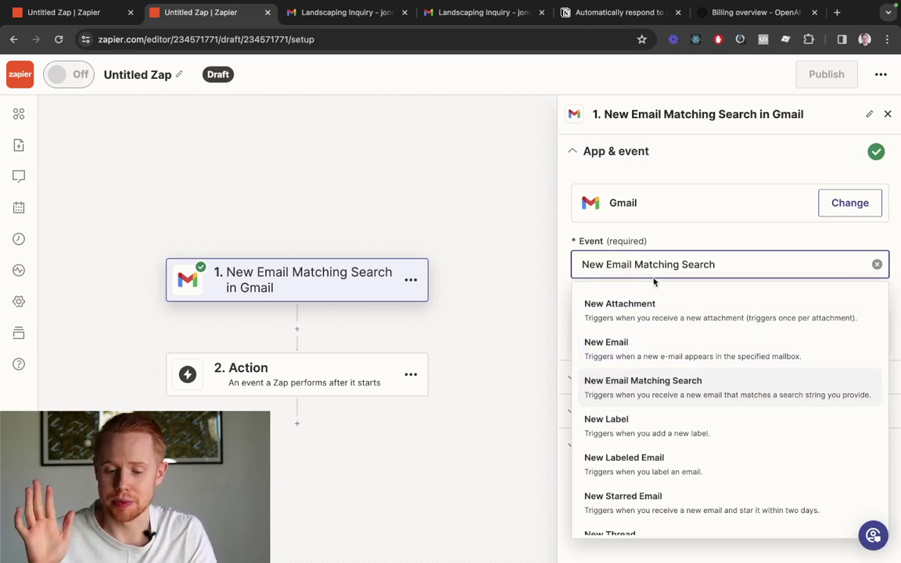
left_click(755, 243)
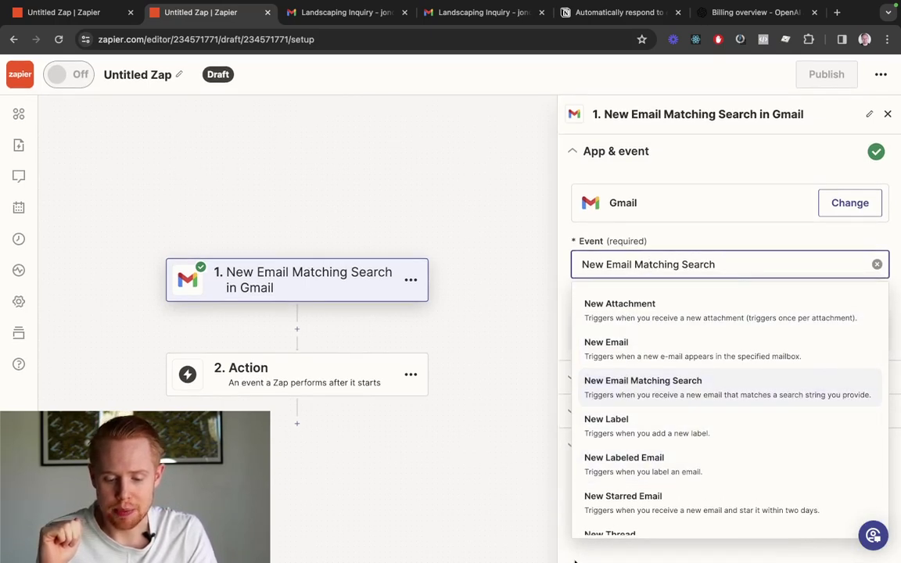
left_click(593, 447)
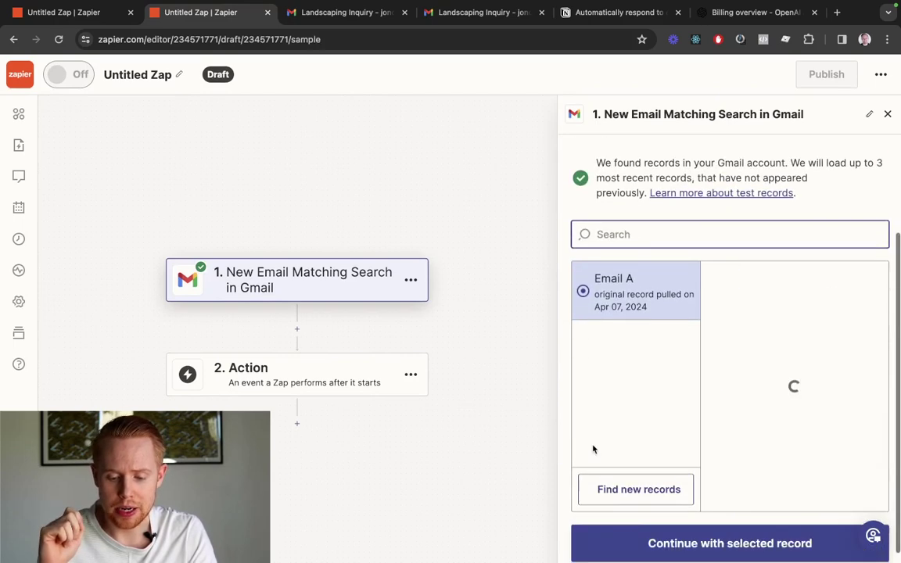
scroll(795, 310, "down", 2)
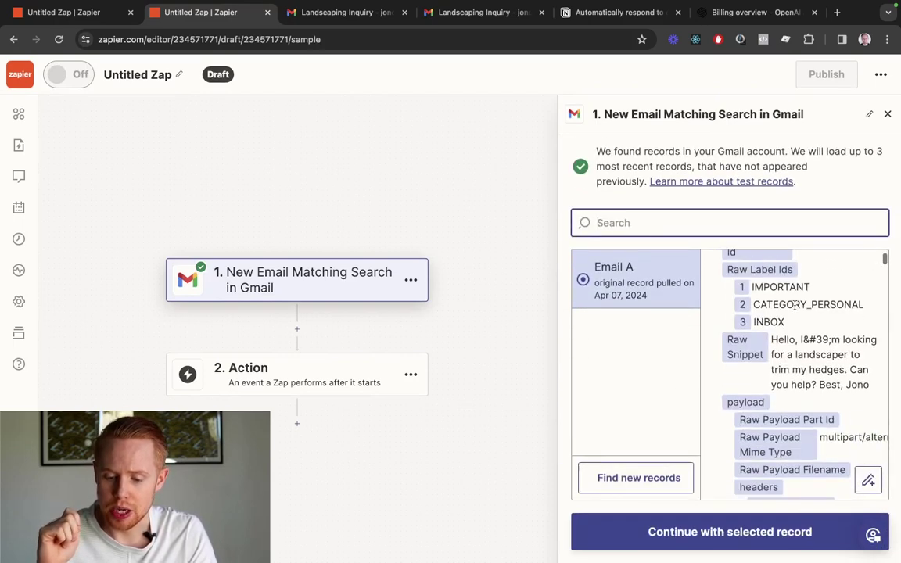
scroll(775, 333, "up", 2)
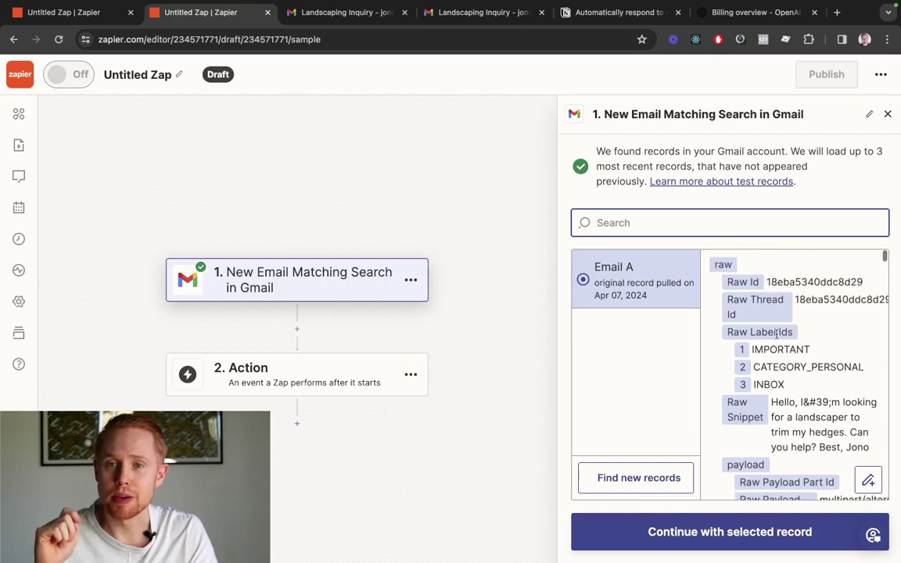
left_click_drag(771, 403, 878, 446)
scroll(864, 442, "down", 3)
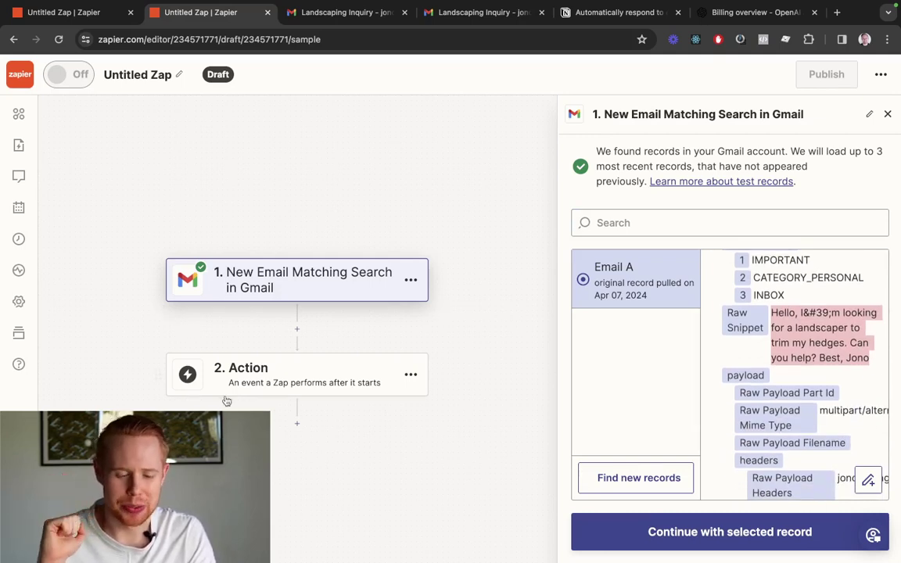
left_click(233, 370)
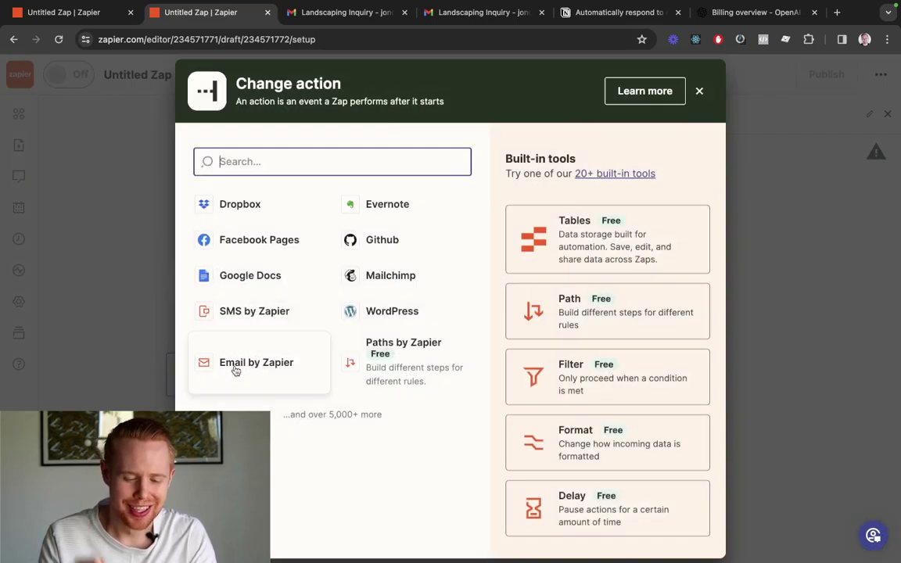
Choose ChatGPT as step 2's app after checking the $49.94 OpenAI credit balance
type("chatgt")
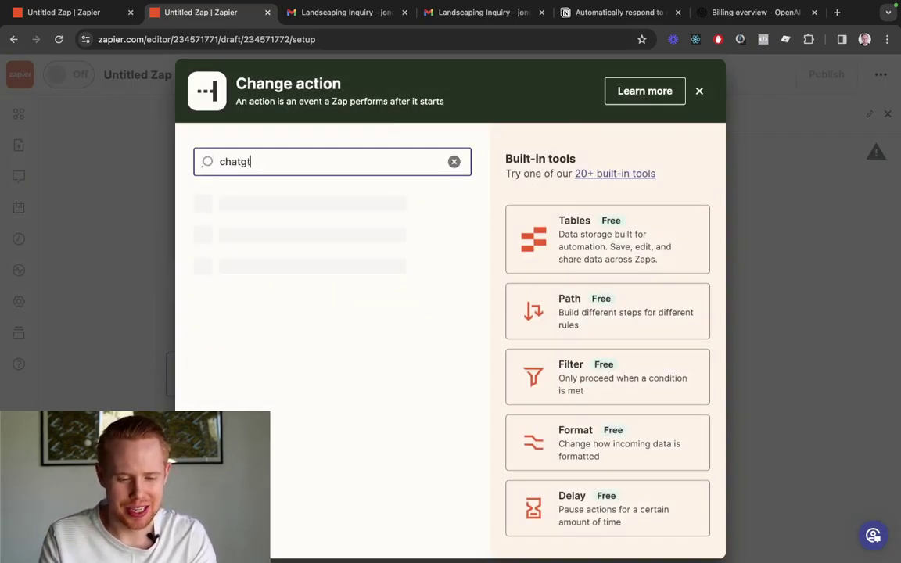
left_click(276, 203)
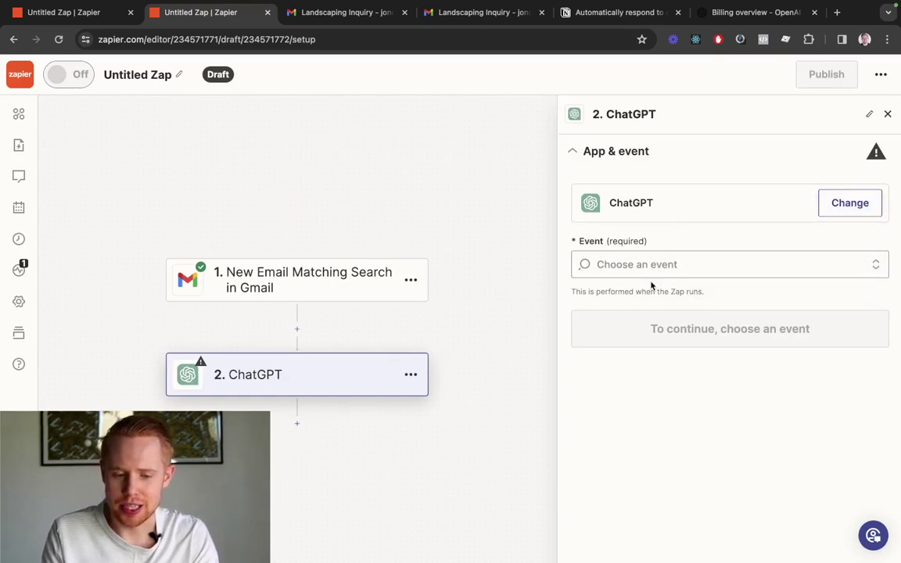
key("super+6")
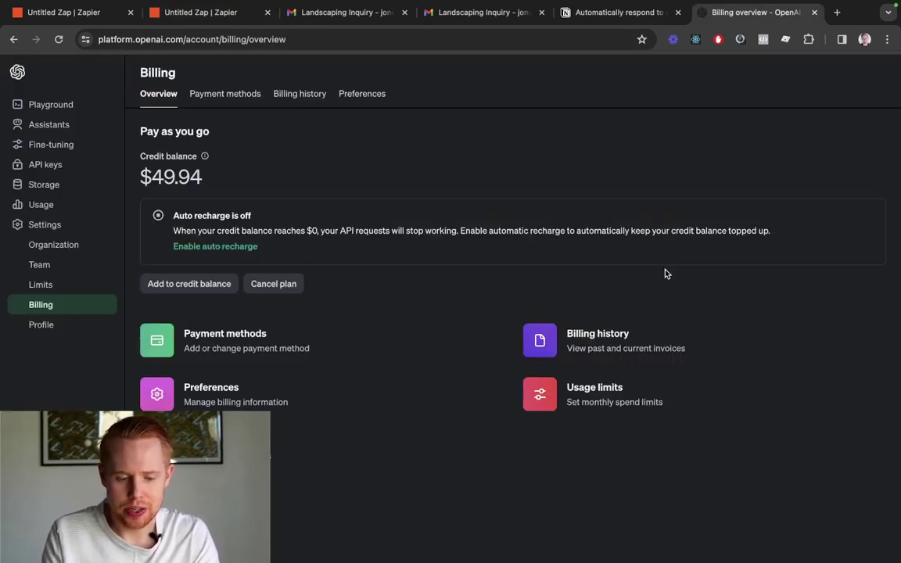
left_click_drag(193, 175, 138, 154)
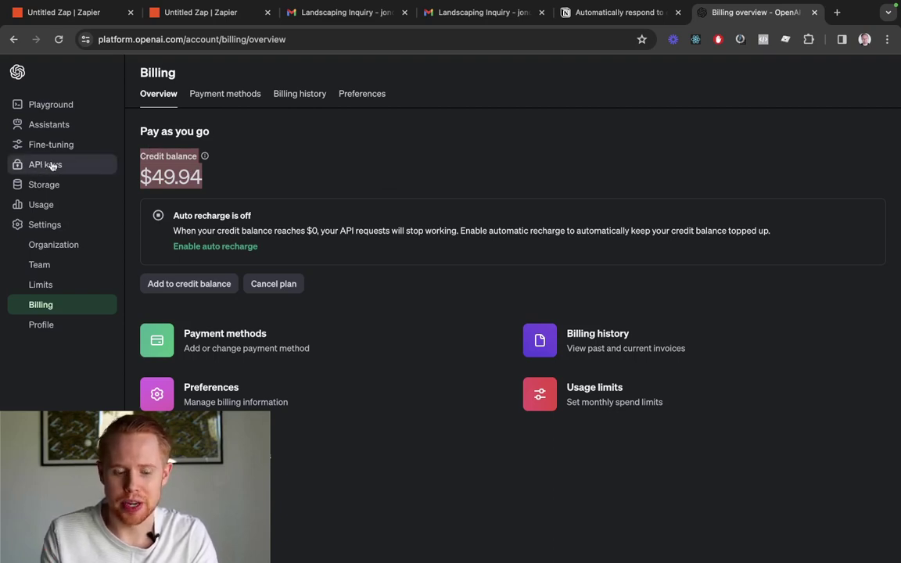
key("super+2")
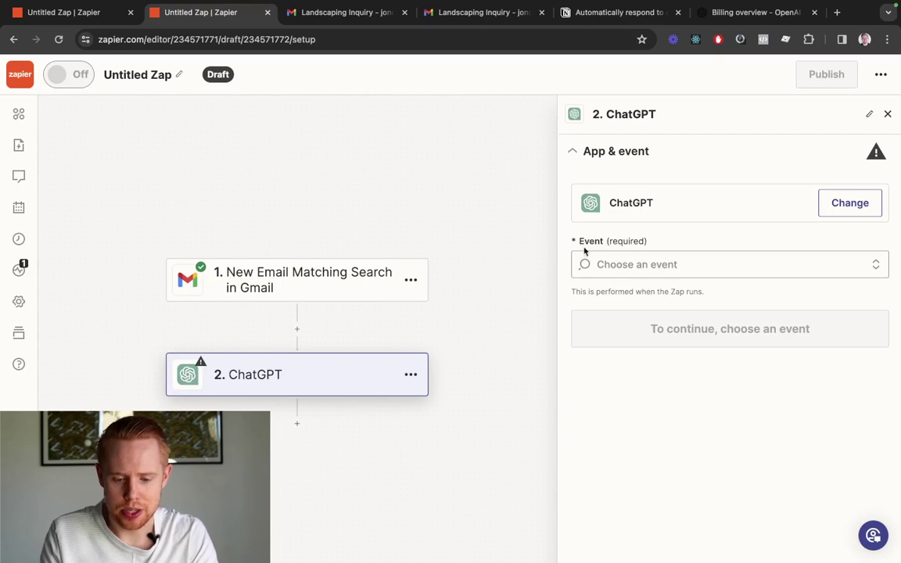
Set the ChatGPT event to Conversation With Assistant and confirm the connected account
left_click(641, 263)
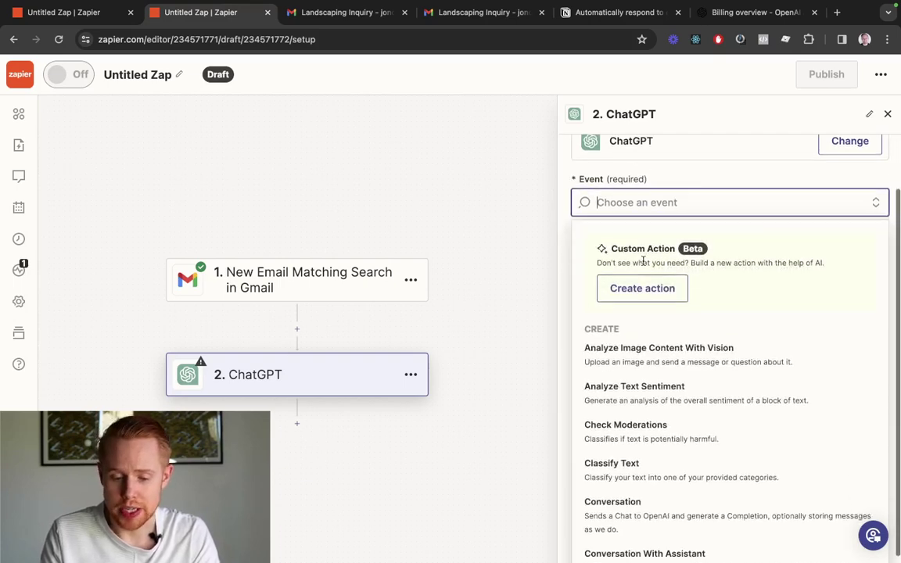
scroll(692, 418, "down", 2)
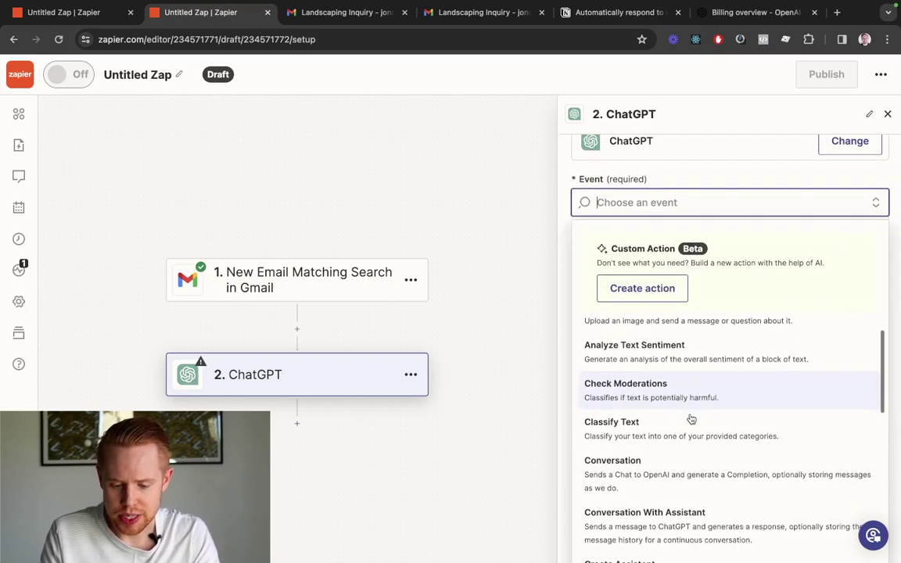
scroll(691, 420, "up", 2)
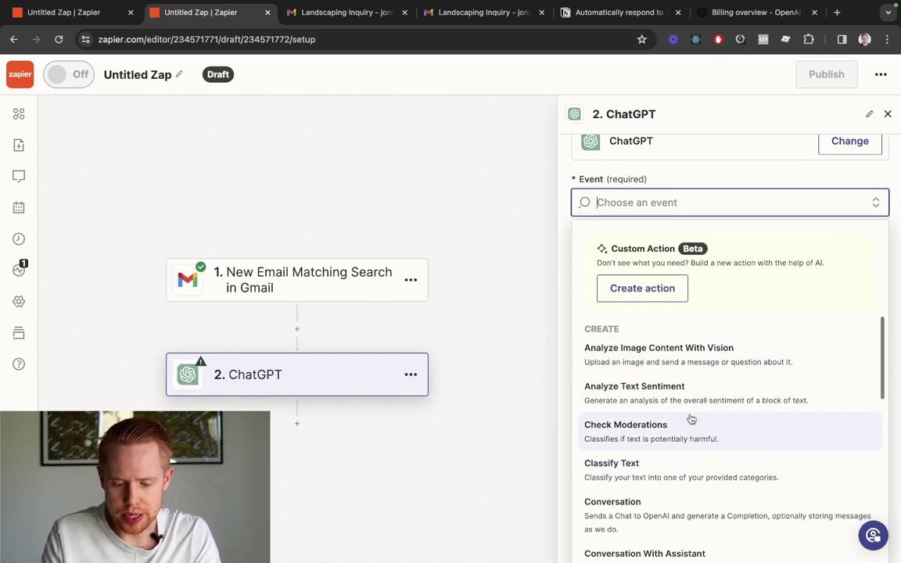
scroll(691, 419, "down", 2)
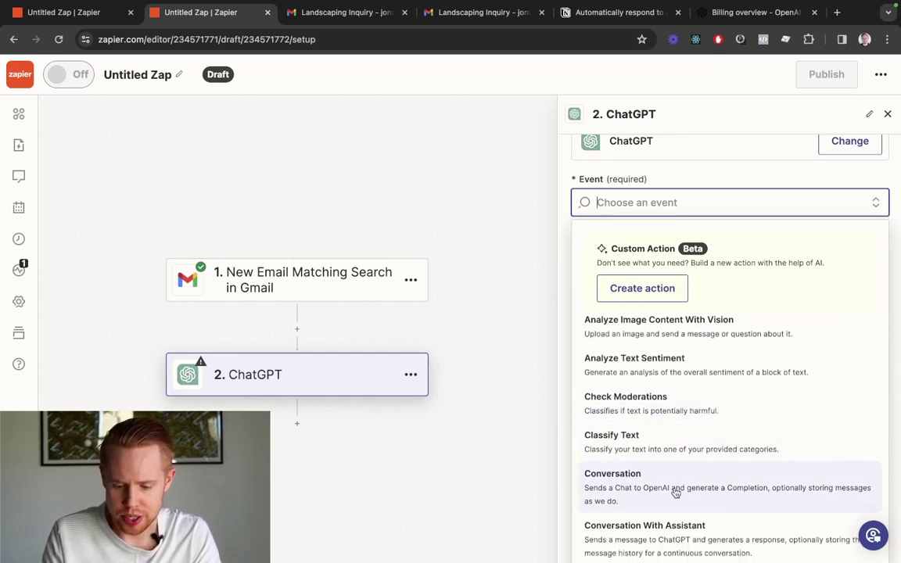
scroll(676, 493, "down", 2)
left_click(680, 476)
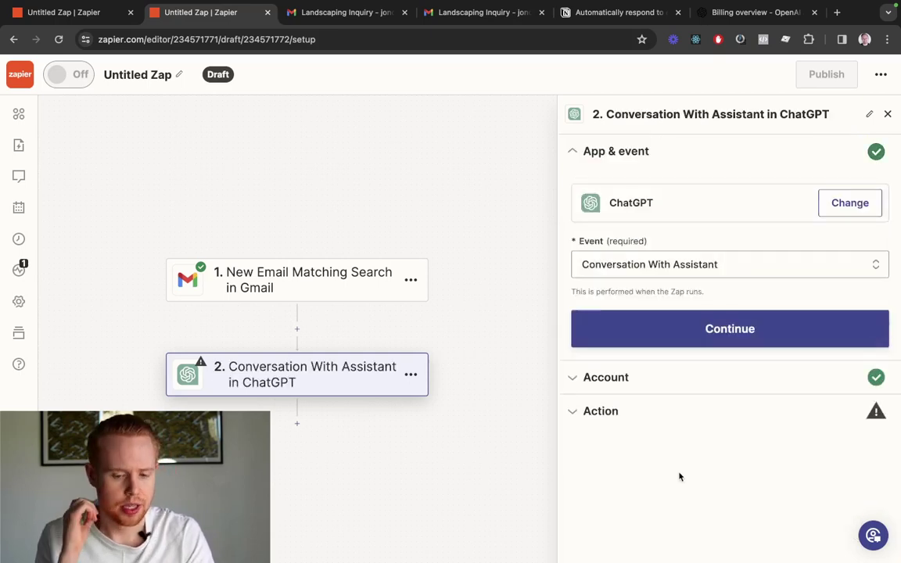
left_click(715, 329)
left_click(632, 341)
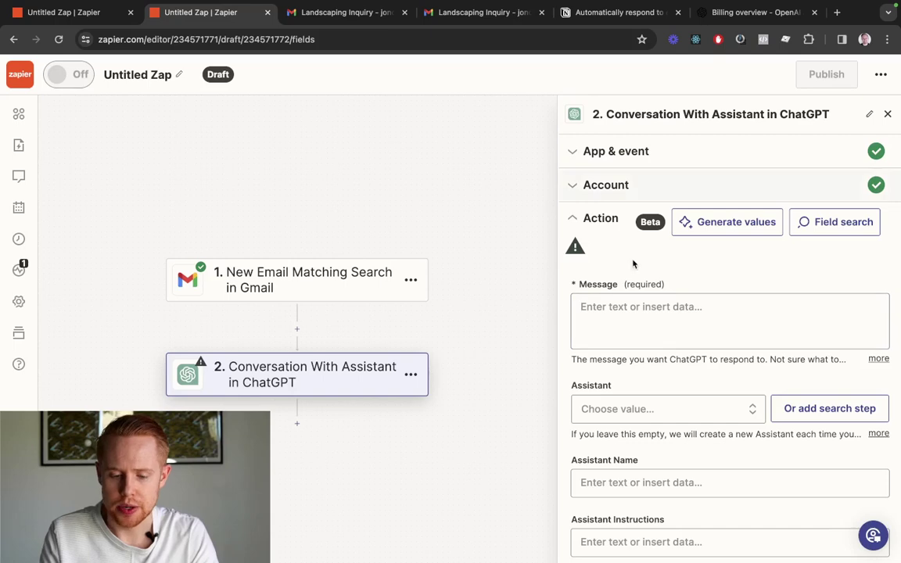
Write the message 'Reply to this email:' followed by the Gmail Body Plain field
left_click(659, 319)
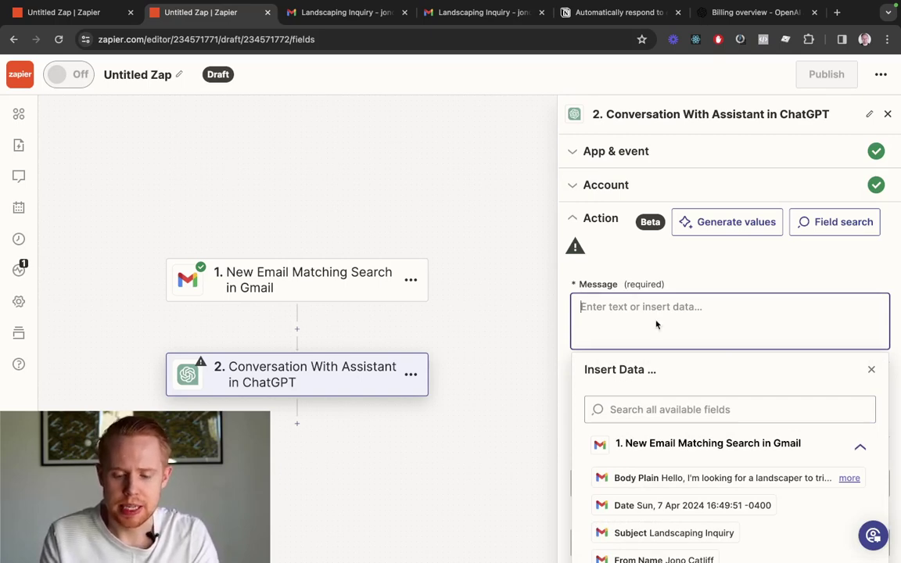
type("Reply to this email:")
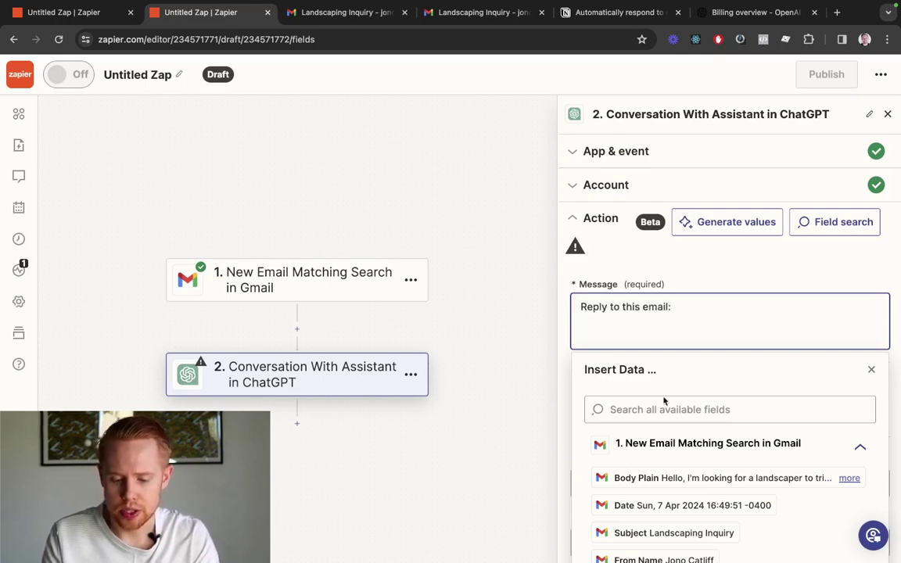
scroll(665, 423, "down", 8)
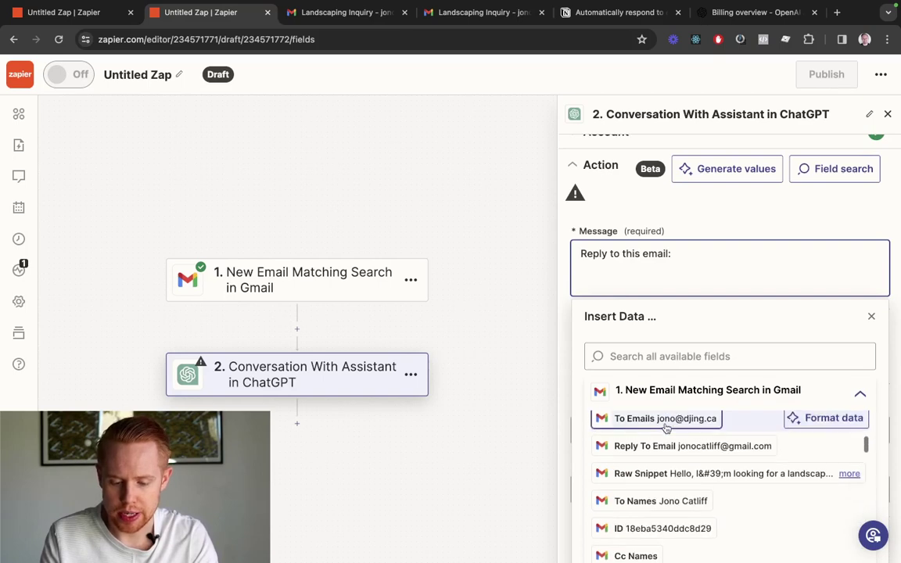
scroll(666, 427, "down", 10)
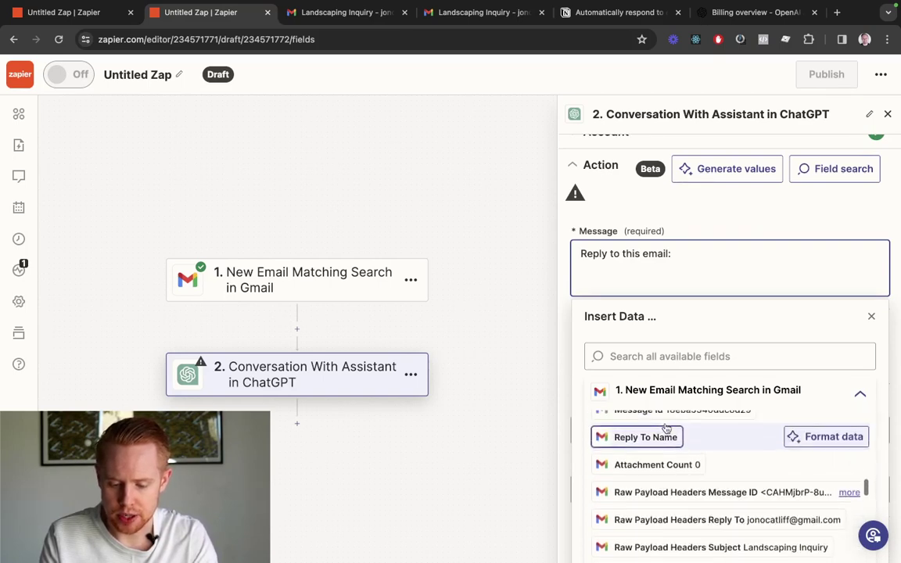
scroll(666, 427, "up", 15)
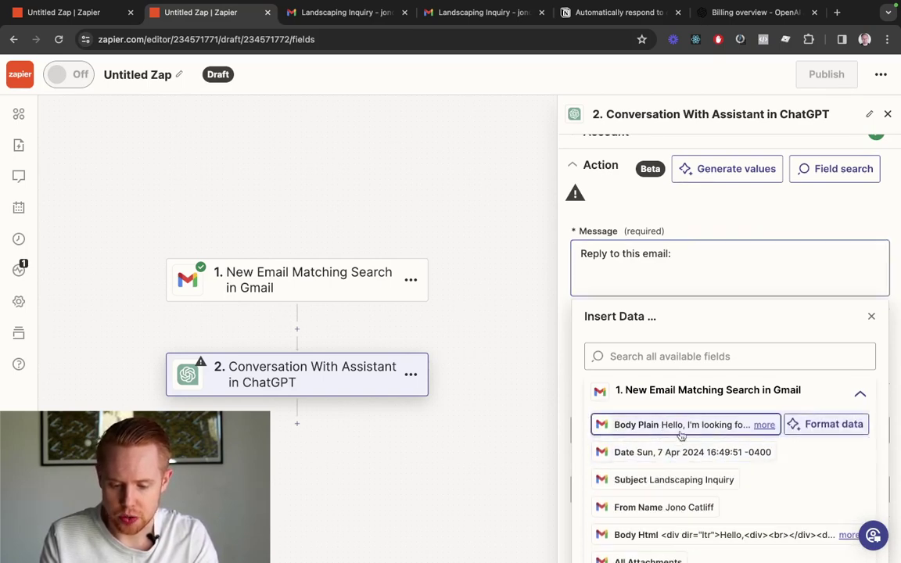
left_click(681, 435)
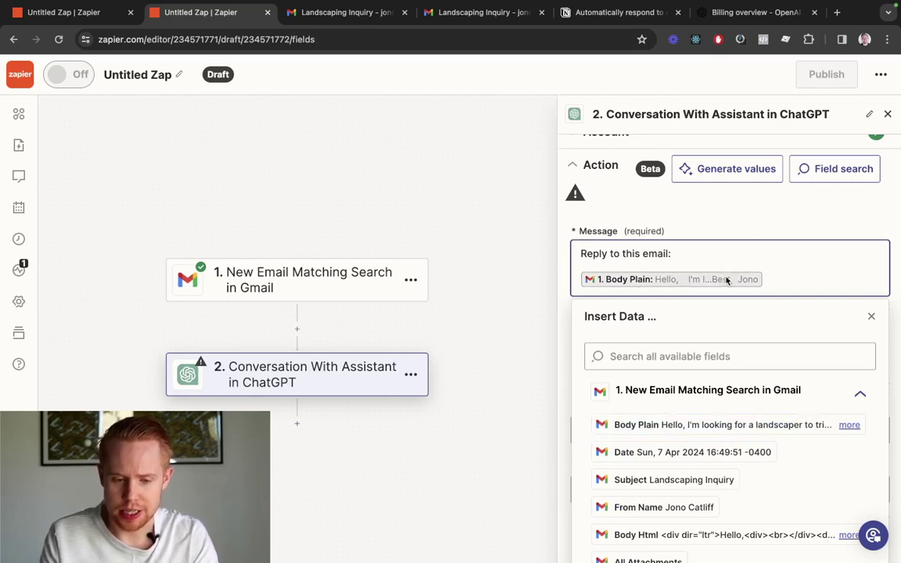
key("ctrl+Tab")
left_click_drag(171, 281, 89, 208)
key("ctrl+shift+Tab")
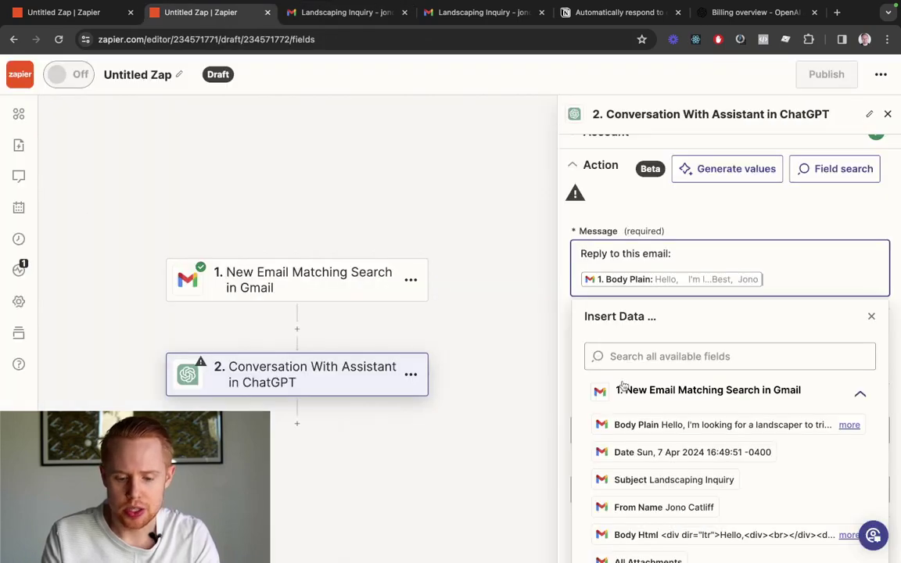
Test the ChatGPT step and review the drafted hedge-trimming reply with its [Your Name] placeholder
left_click(706, 221)
scroll(693, 305, "down", 8)
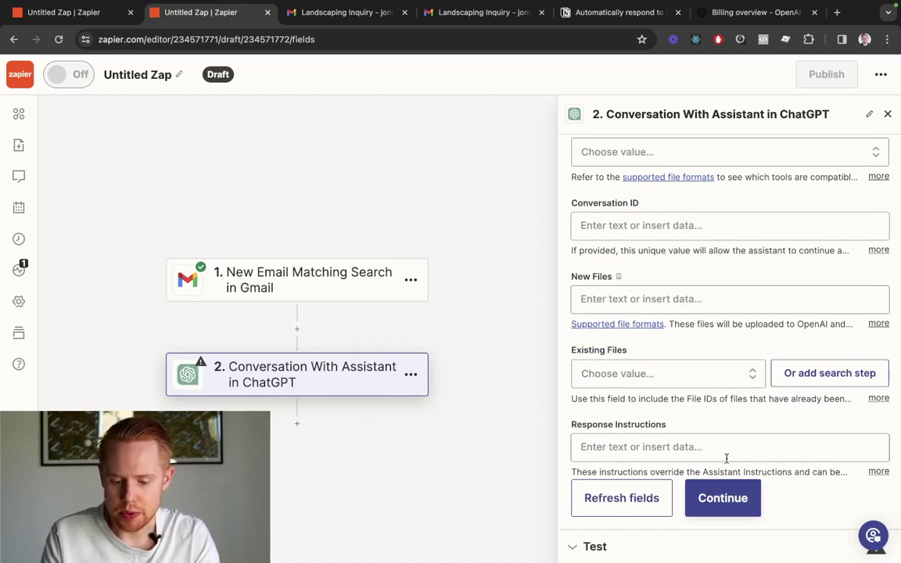
scroll(719, 362, "up", 5)
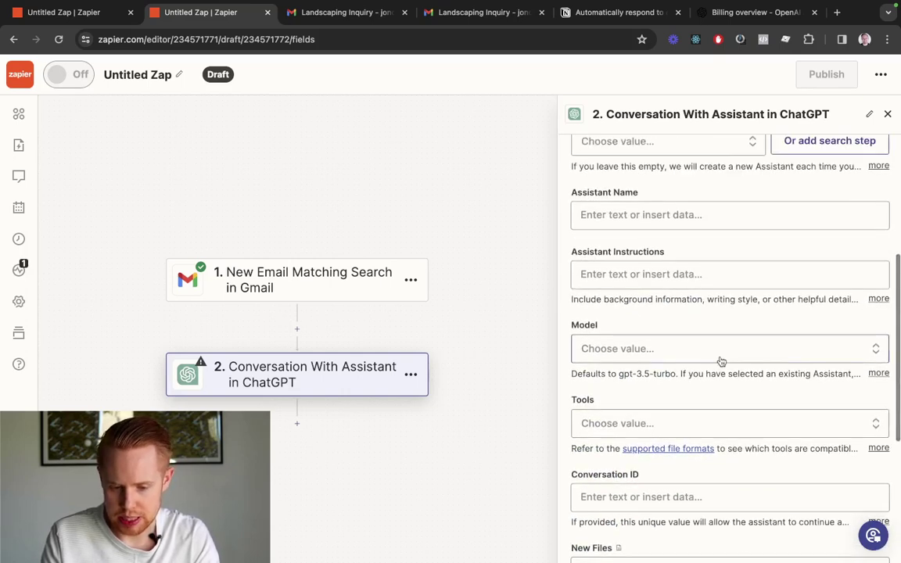
scroll(721, 361, "up", 6)
scroll(719, 358, "down", 10)
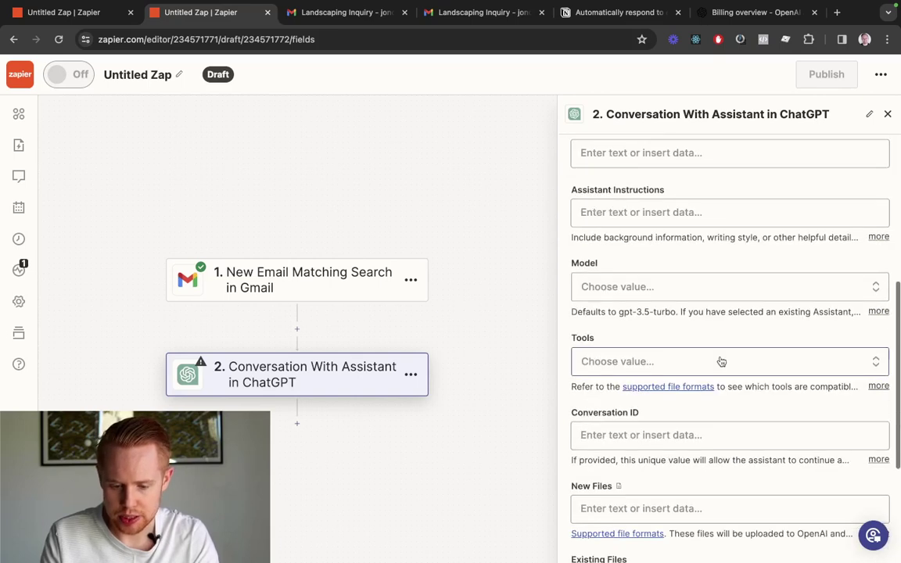
left_click(716, 497)
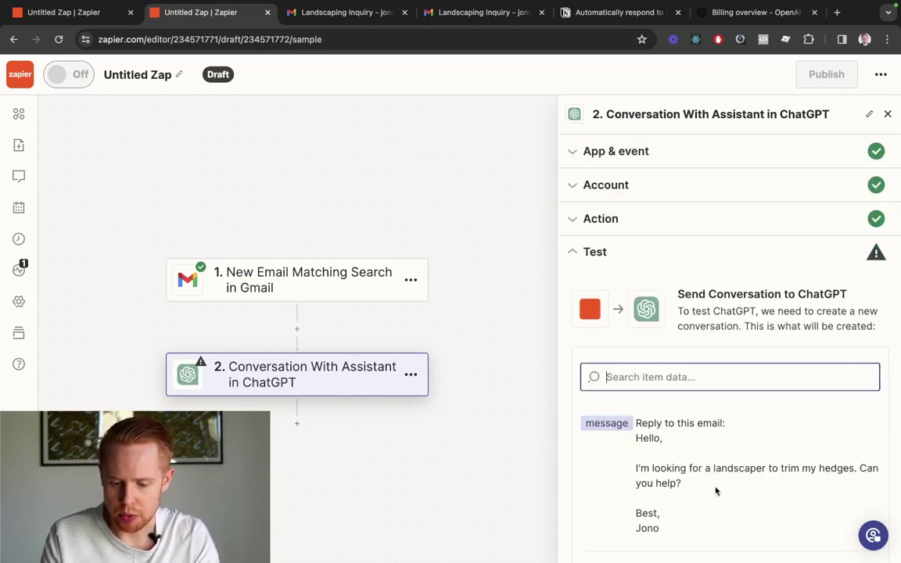
scroll(703, 469, "down", 5)
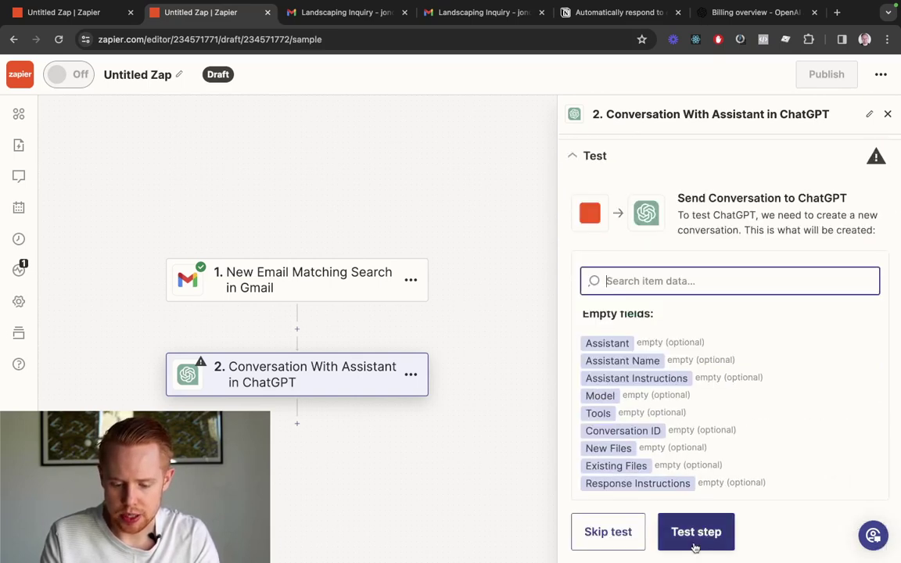
left_click(695, 531)
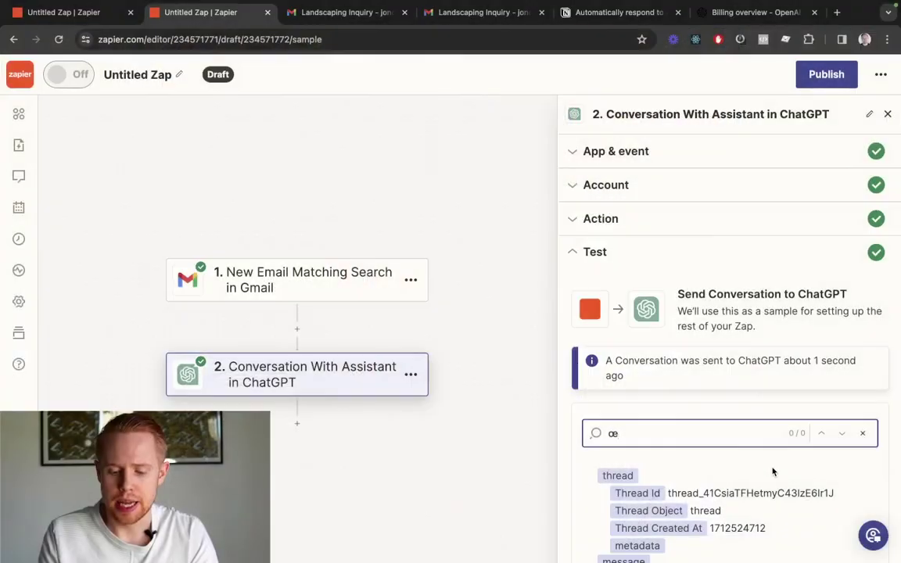
scroll(772, 471, "down", 5)
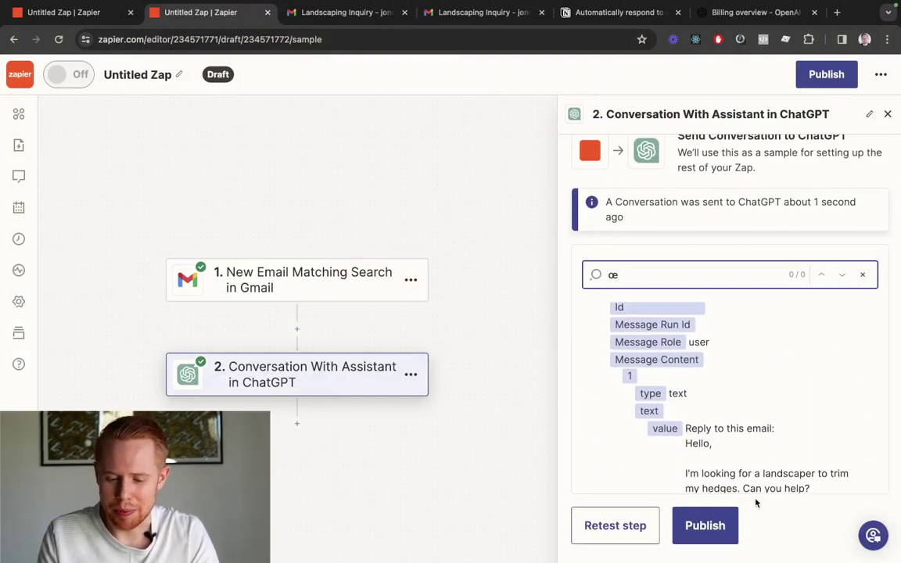
scroll(755, 492, "down", 10)
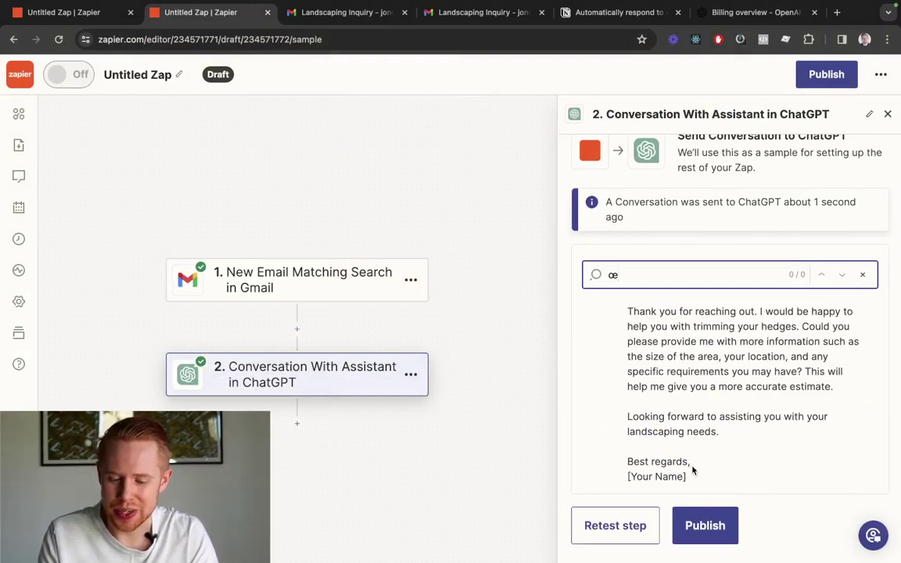
left_click_drag(696, 477, 624, 479)
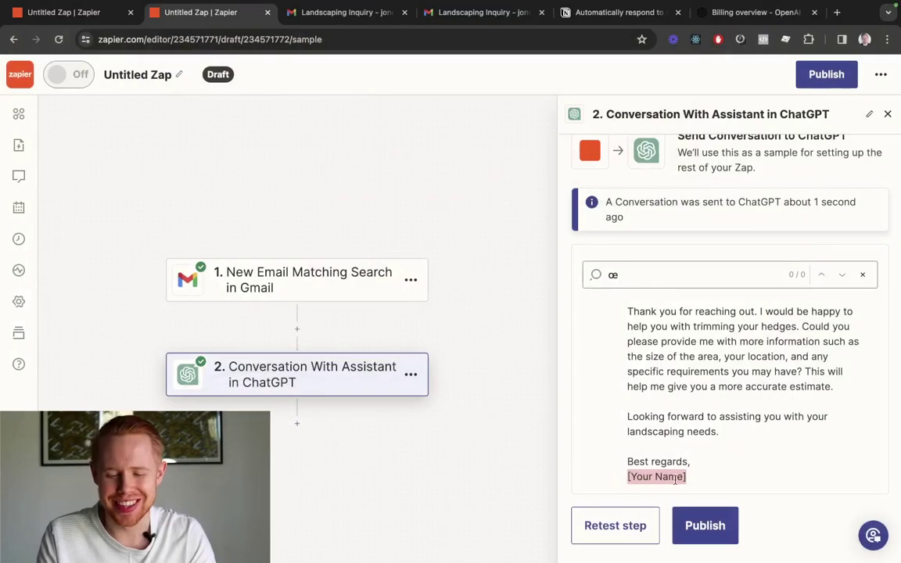
scroll(634, 360, "up", 10)
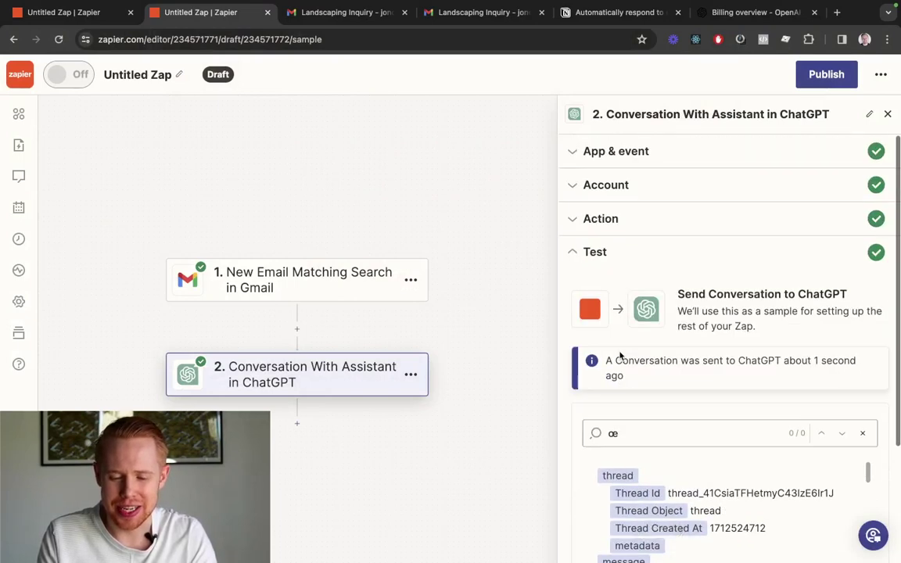
Set the Assistant Name to 'Context' and start the Assistant Instructions field
left_click(615, 217)
scroll(739, 351, "down", 5)
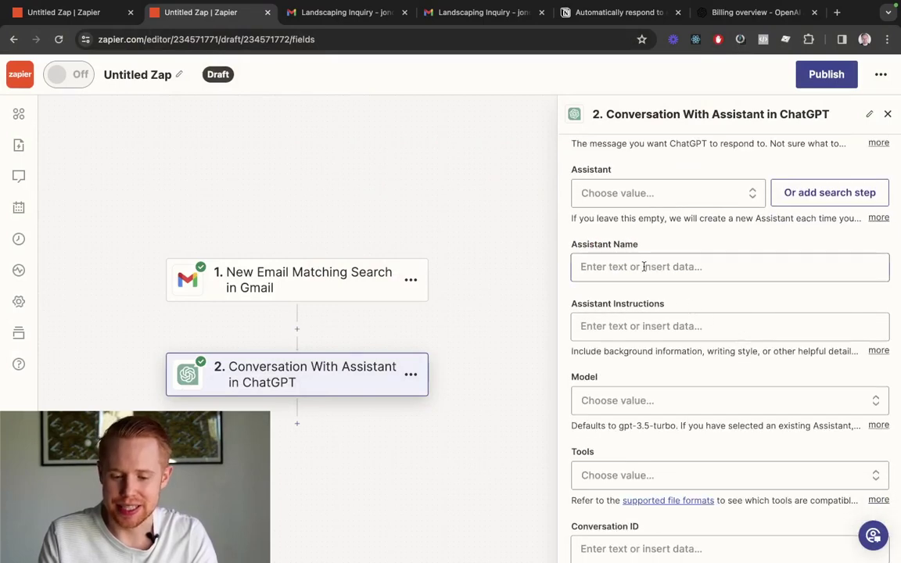
left_click(588, 265)
type("Con")
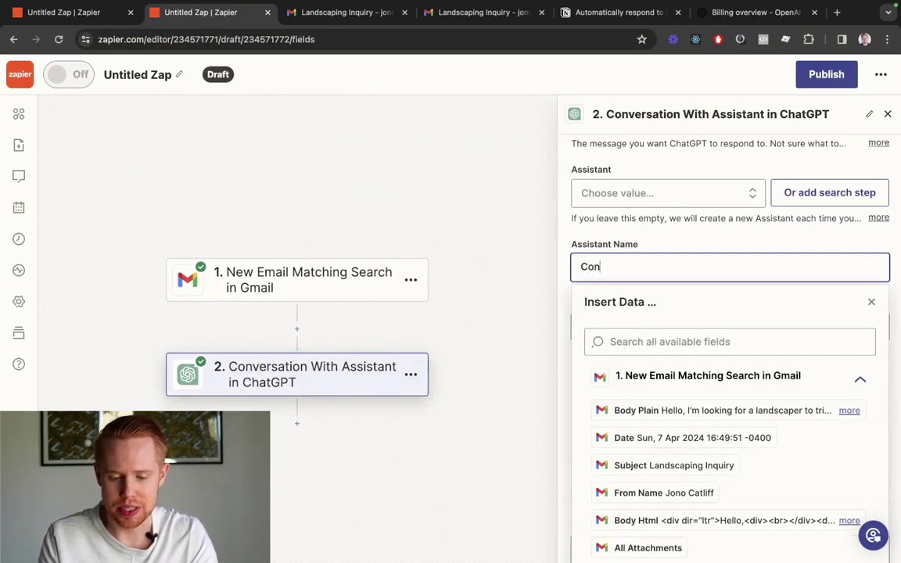
type("text")
left_click(645, 215)
scroll(645, 217, "down", 1)
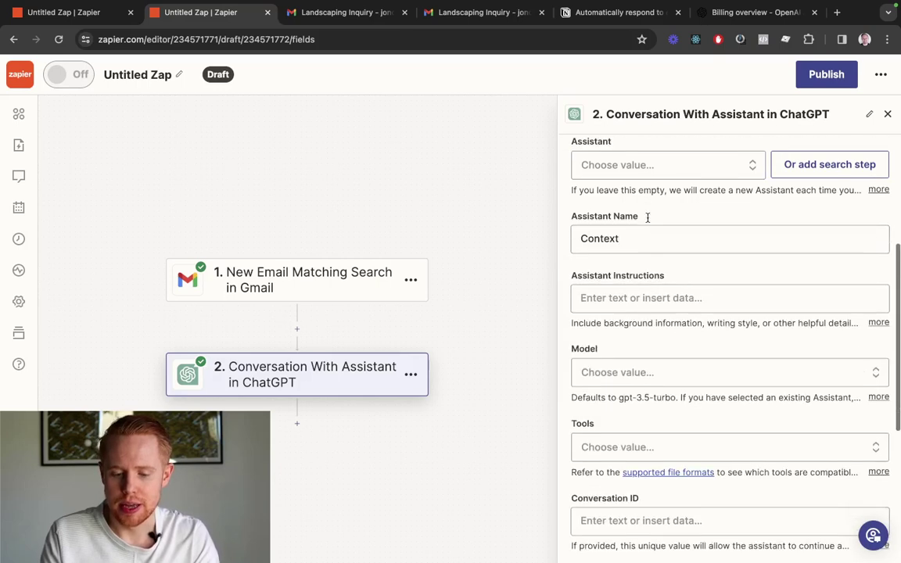
left_click(639, 279)
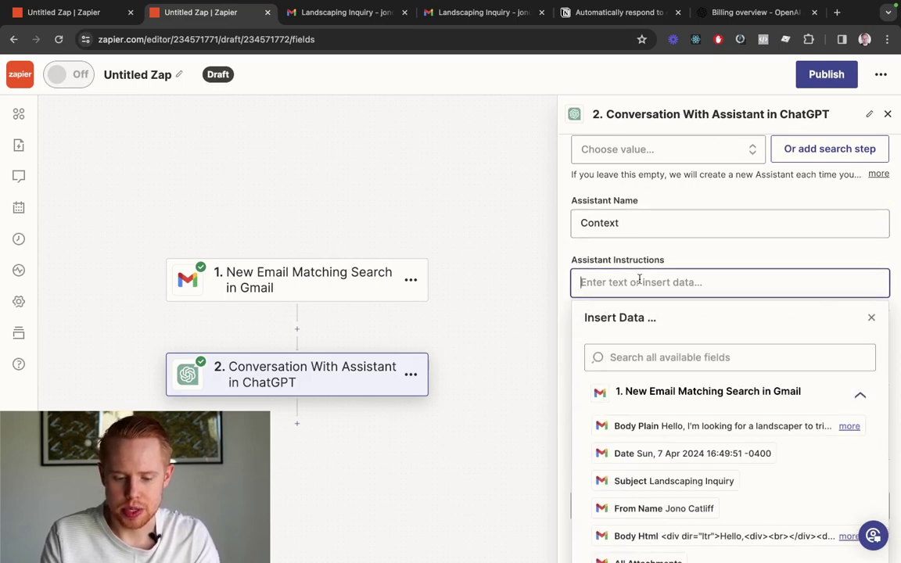
key("Return")
key("Return")
key("Return")
key("Return")
Instruct the assistant to answer landscaping service inquiries without variables like [Your Name]
left_click(581, 283)
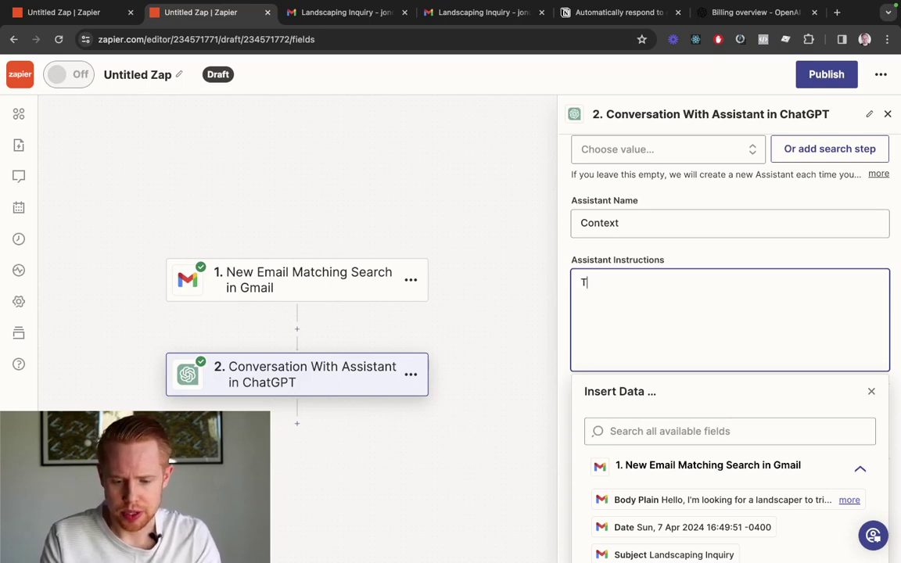
type("nse to a client")
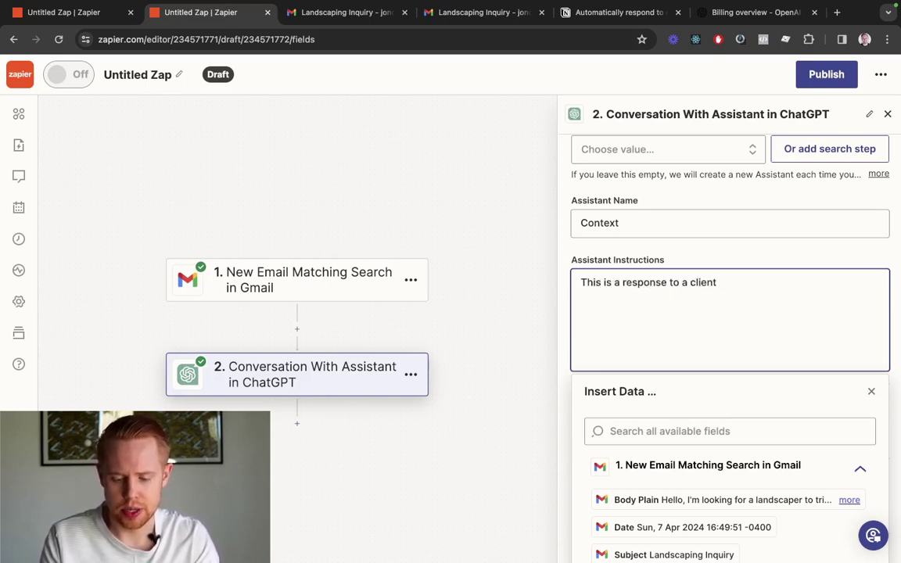
type(" inquring ab")
key("BackSpace")
key("BackSpace")
key("BackSpace")
key("BackSpace")
key("BackSpace")
key("BackSpace")
key("BackSpace")
key("BackSpace")
key("BackSpace")
key("BackSpace")
key("BackSpace")
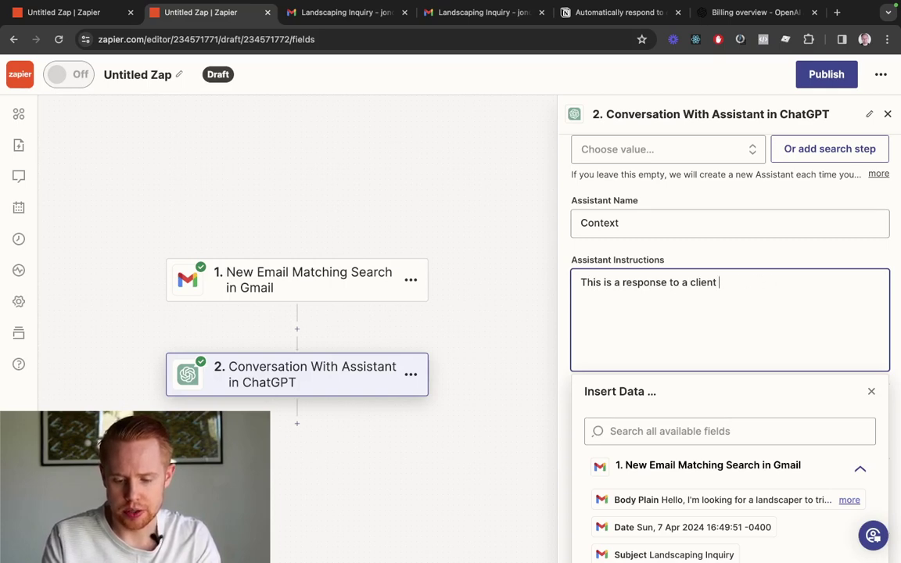
type("inq")
key("BackSpace")
key("BackSpace")
key("BackSpace")
key("BackSpace")
key("BackSpace")
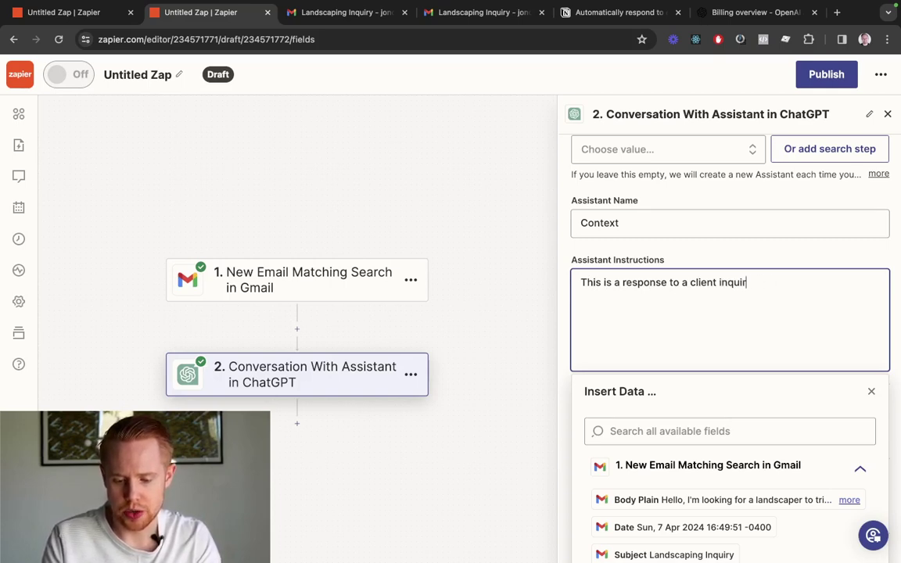
type("nquiring about landscaping s")
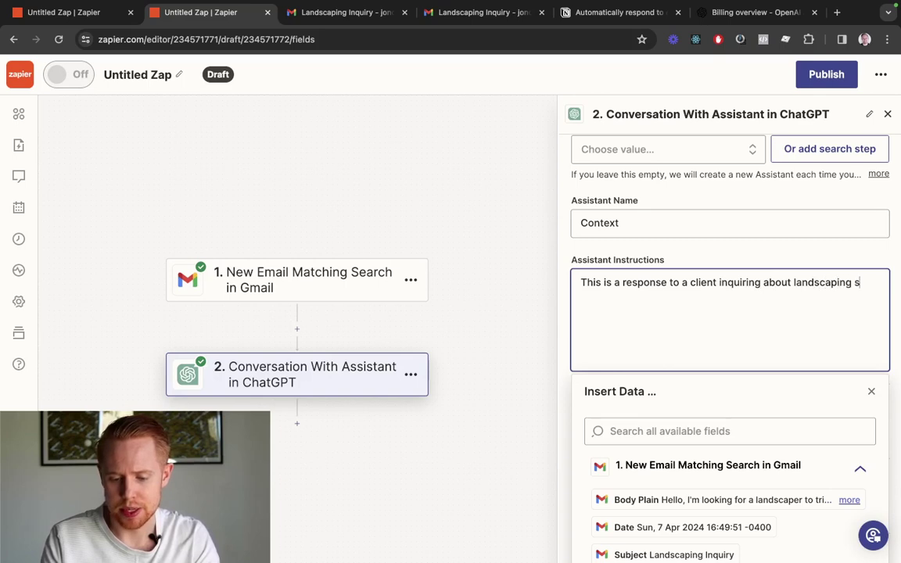
type("ervices. Please m")
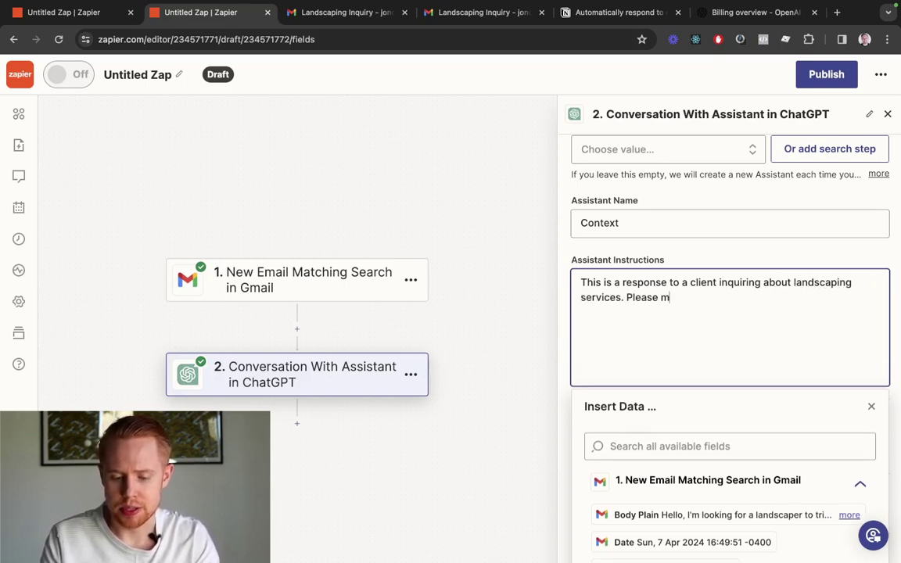
type("ake sure to not reply with any custom")
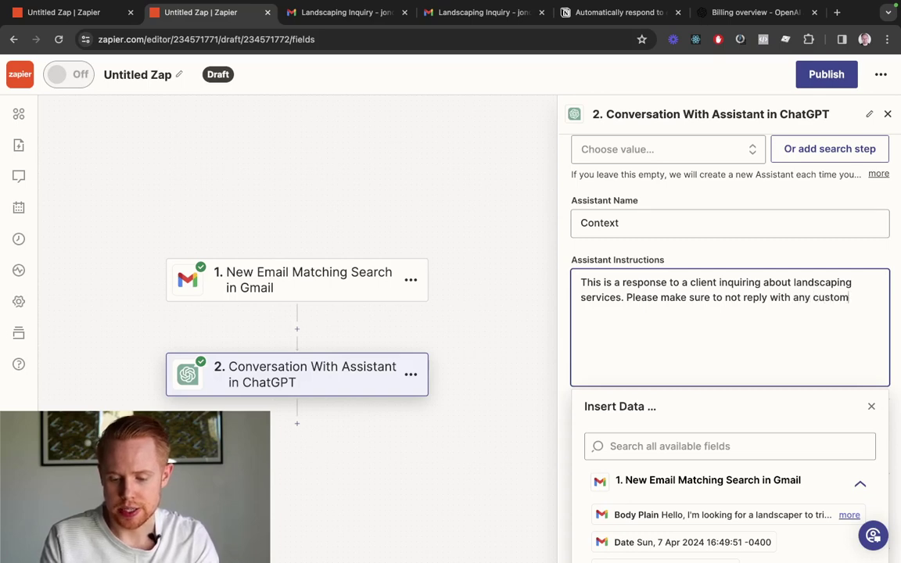
key("BackSpace")
key("BackSpace")
type("aria")
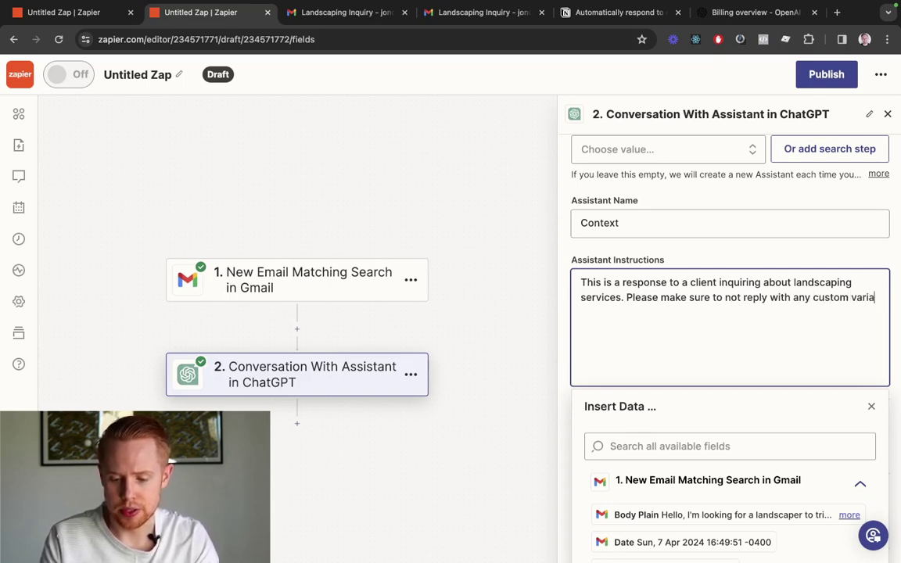
type("bles such as [")
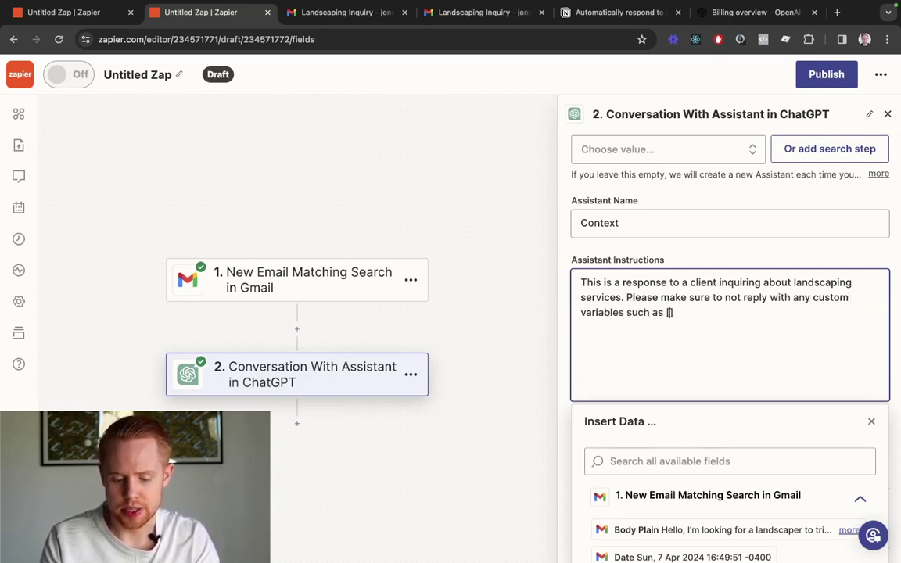
type("Your Name]. Instead")
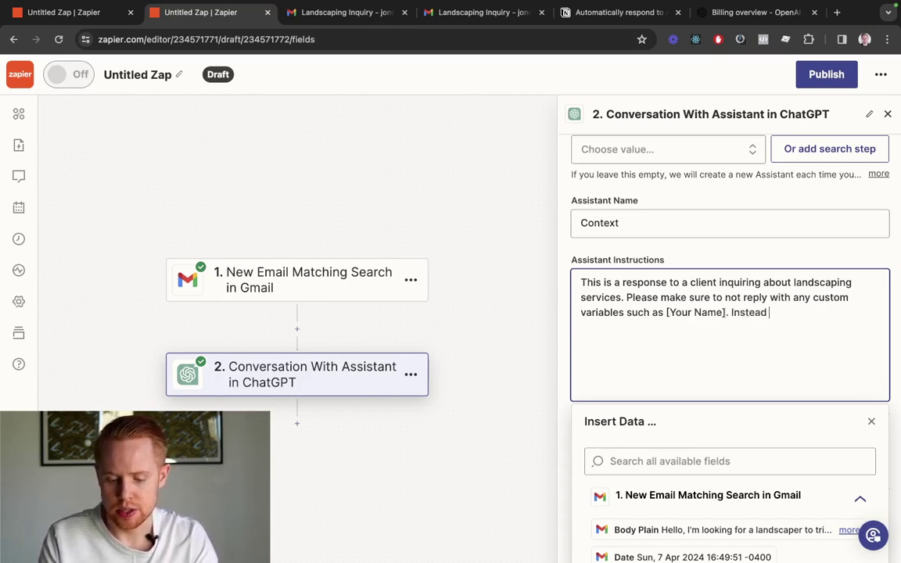
type(" replace the cust")
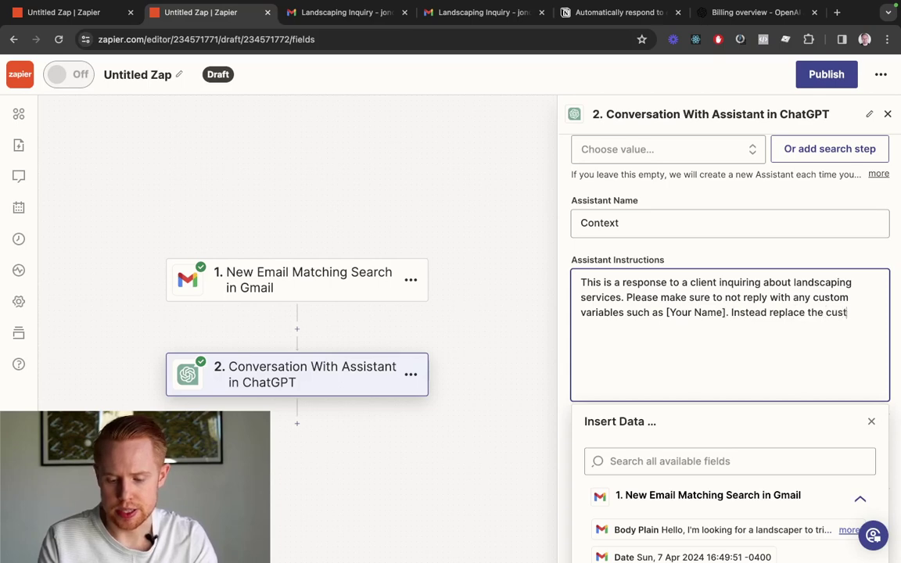
type("om variables with the fo")
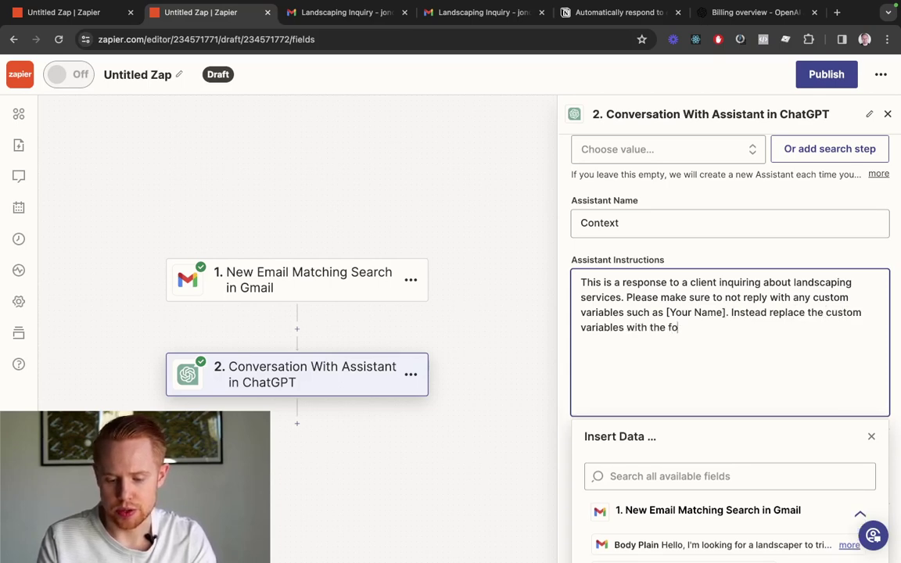
type("llowing informa")
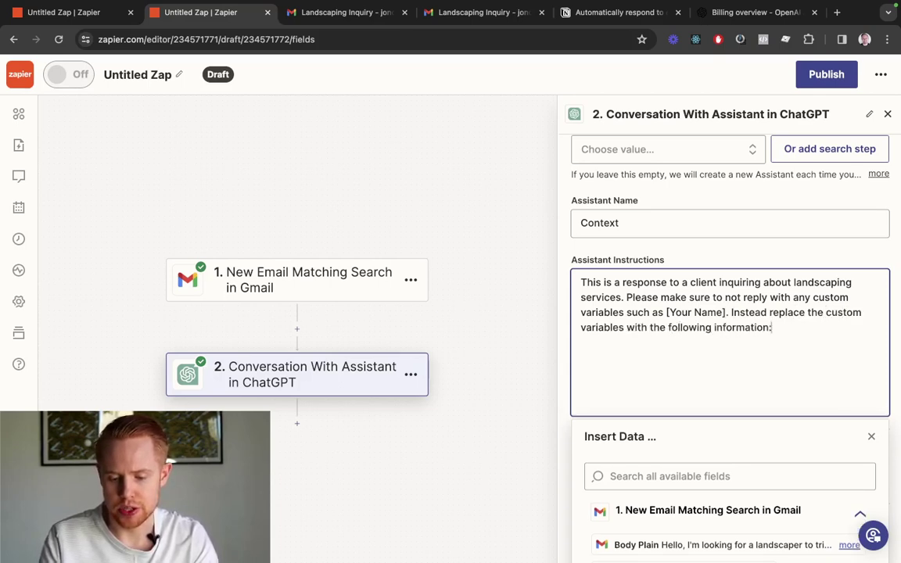
type("tion:")
Add replacement lines for the contact name, Company: ABC Company, phone number and email
key("Return")
key("Return")
type("Name:")
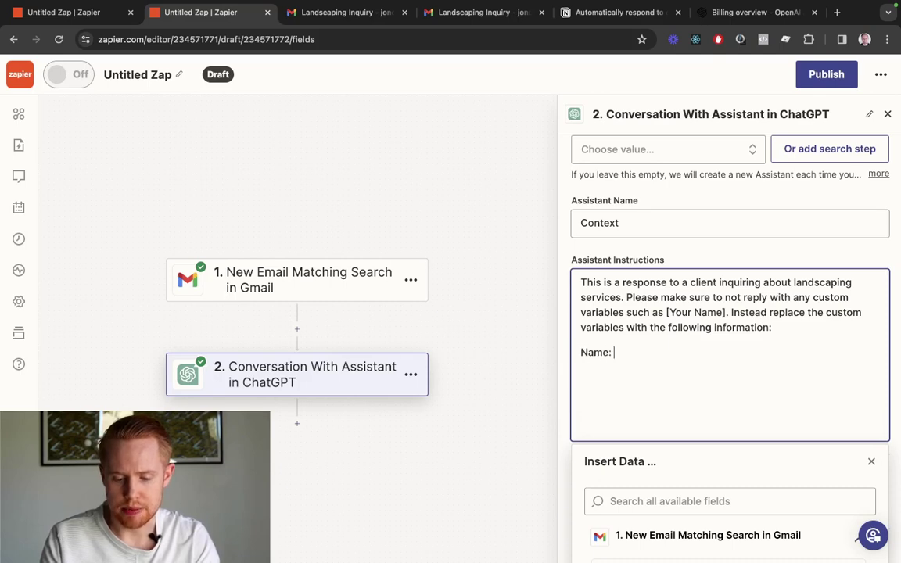
type(" Jono Catlif")
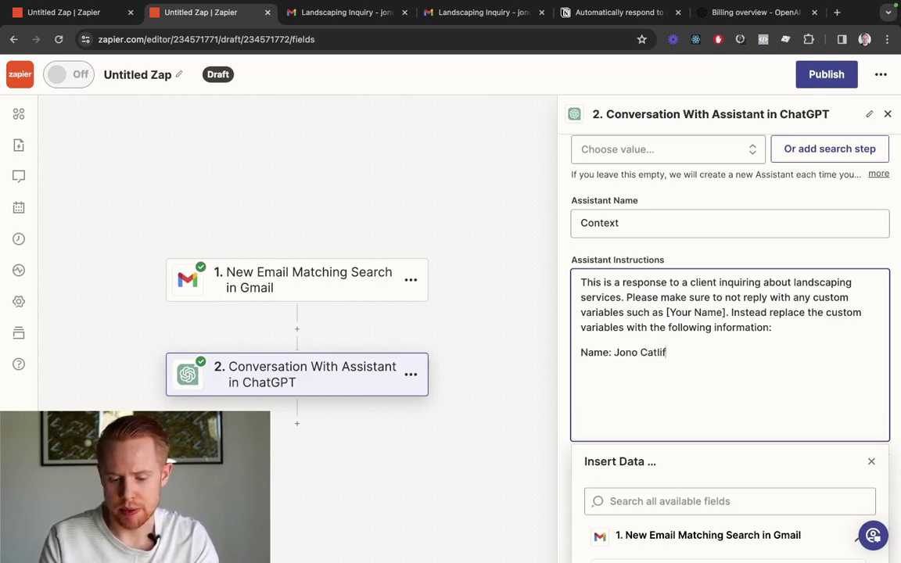
type("f")
key("Return")
key("Return")
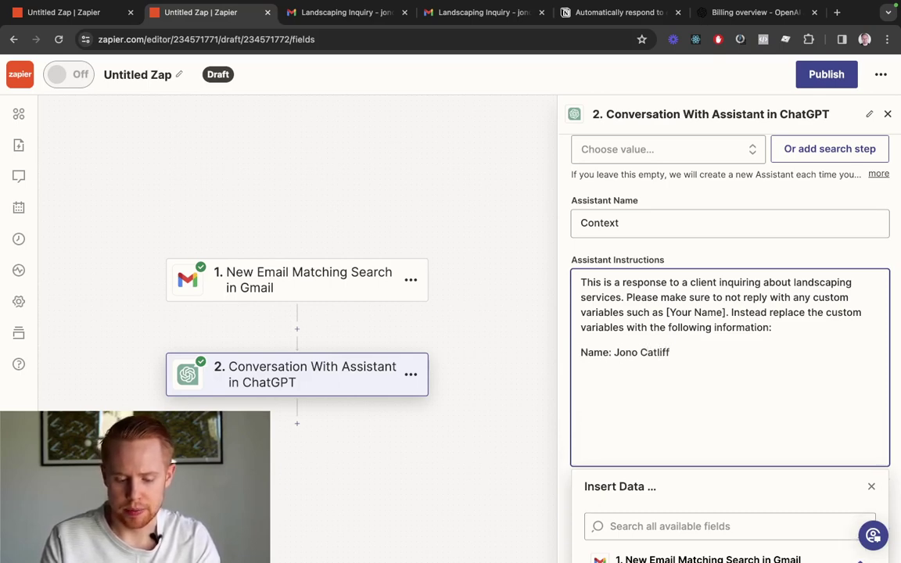
type("Company: AB")
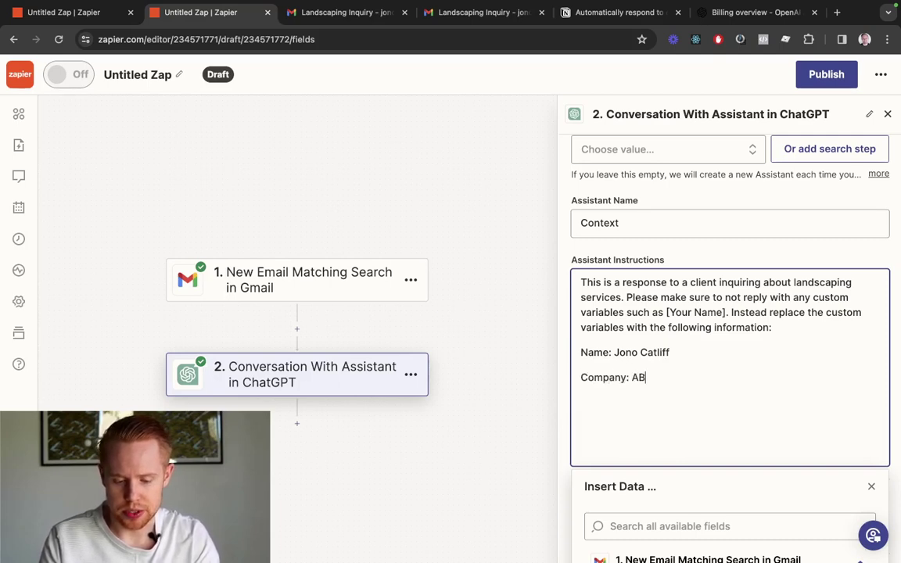
type("C Company")
key("Return")
key("Return")
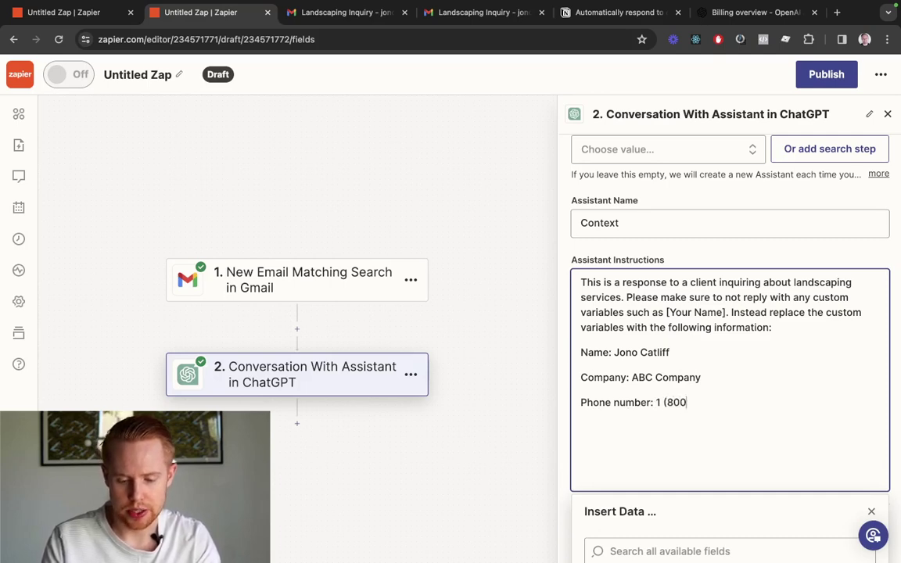
type("Phone number: 1 (800) 111-1111")
key("Return")
key("Return")
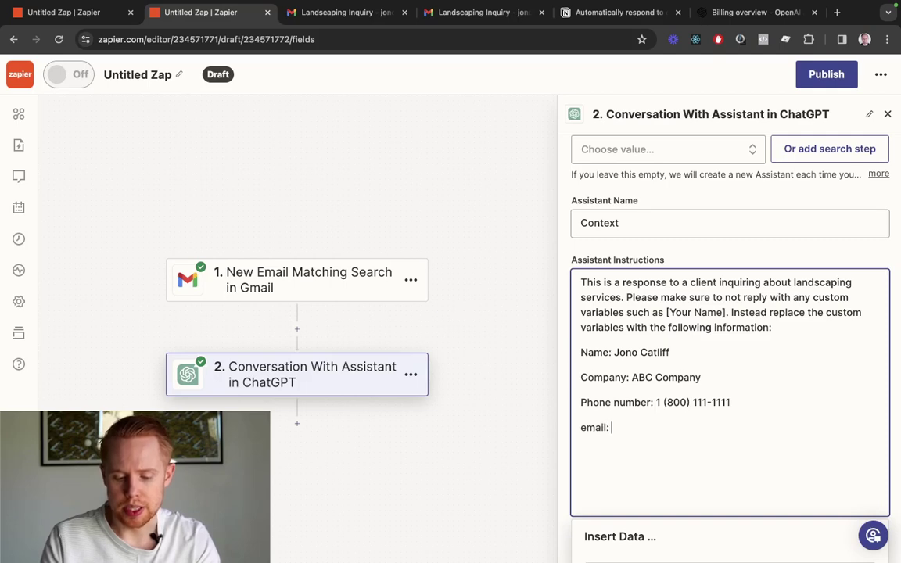
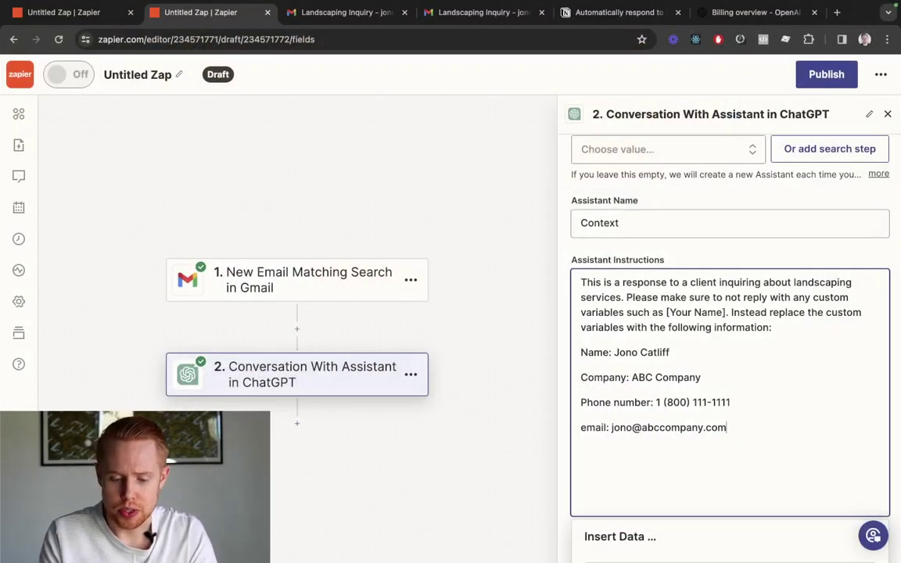
scroll(748, 454, "down", 10)
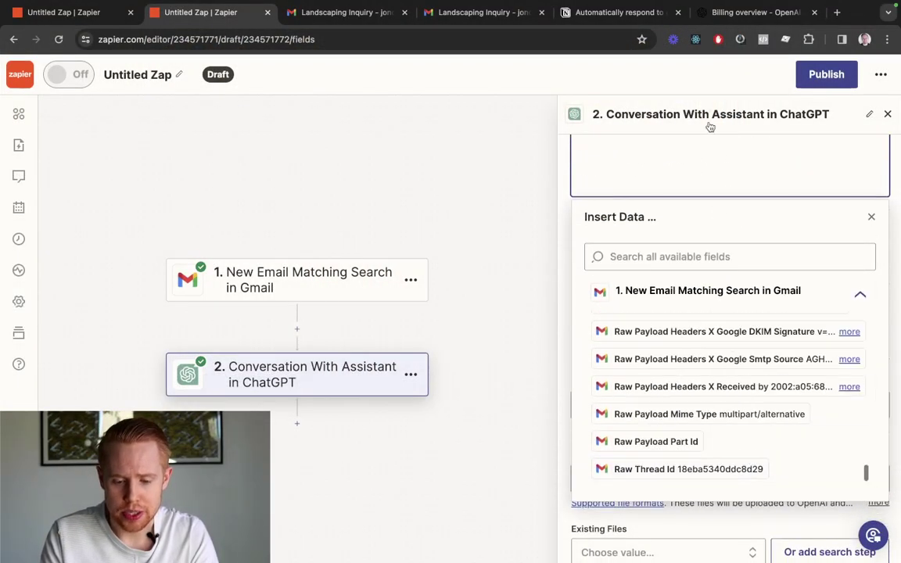
scroll(718, 240, "down", 5)
left_click(740, 504)
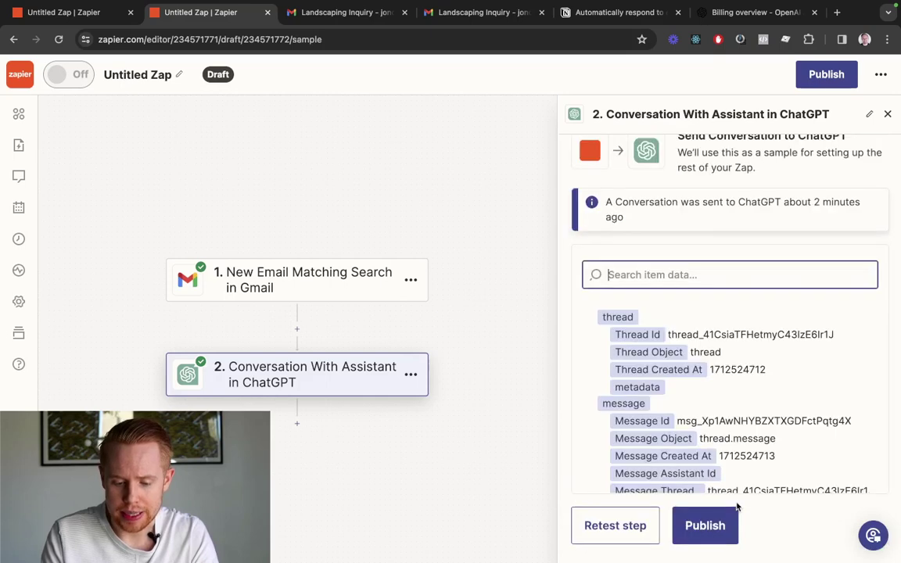
left_click(614, 526)
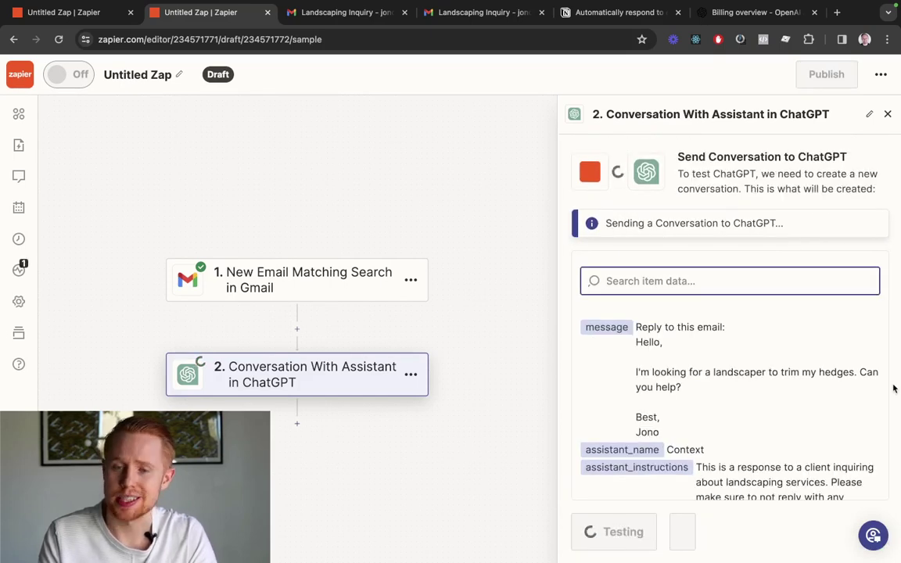
scroll(794, 374, "down", 10)
scroll(794, 375, "up", 5)
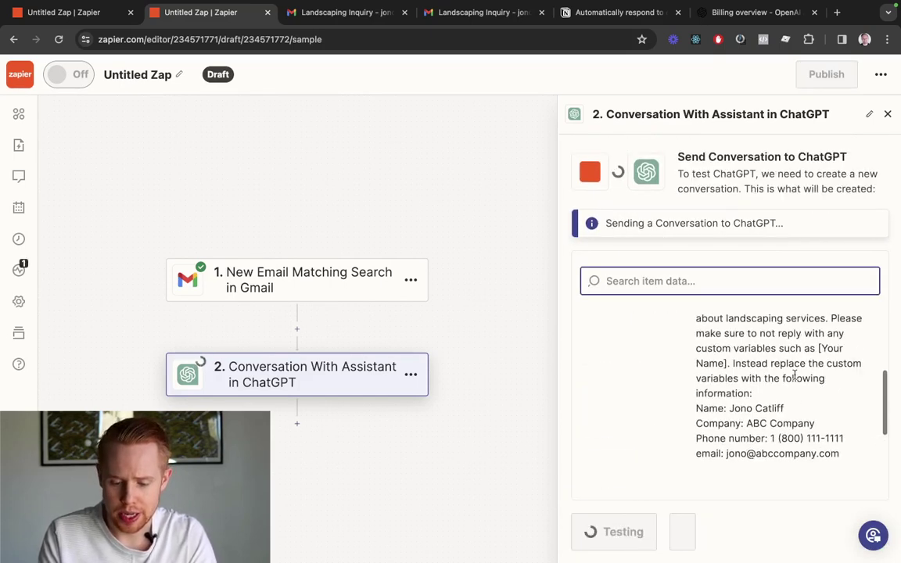
scroll(789, 391, "up", 10)
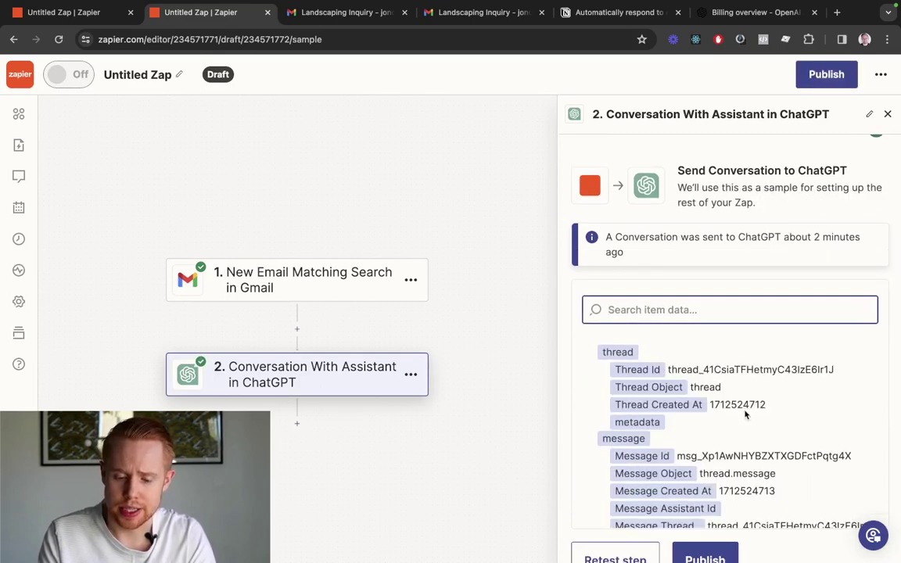
scroll(744, 414, "down", 15)
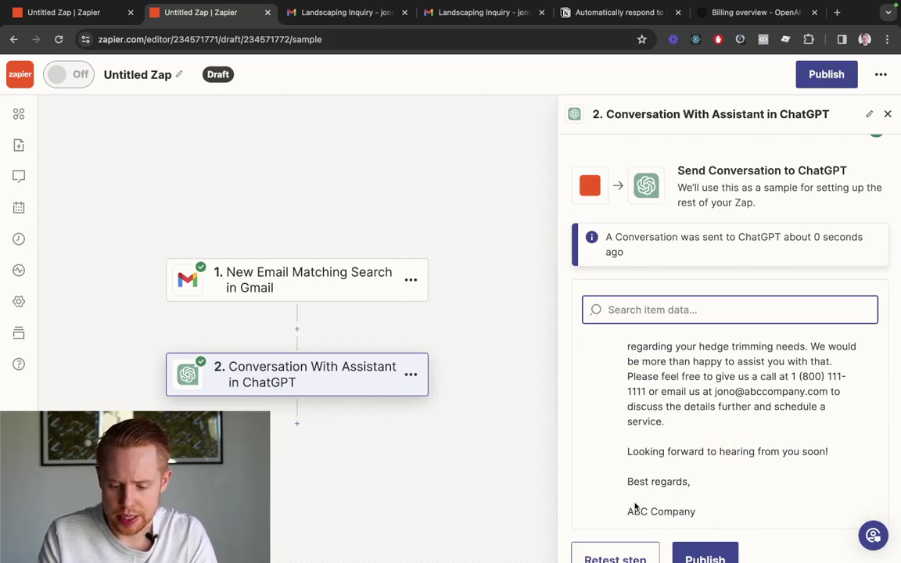
left_click_drag(627, 512, 736, 518)
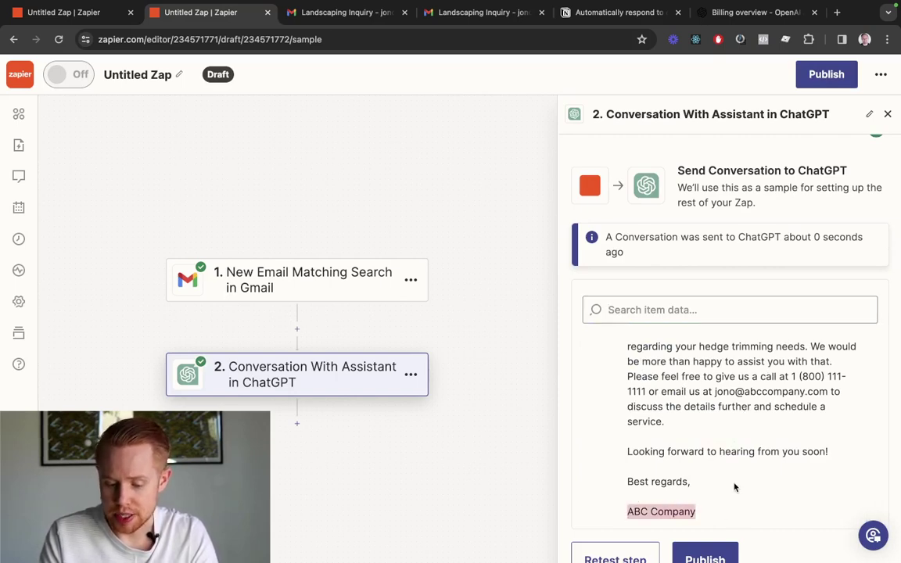
scroll(734, 487, "down", 2)
scroll(739, 469, "up", 2)
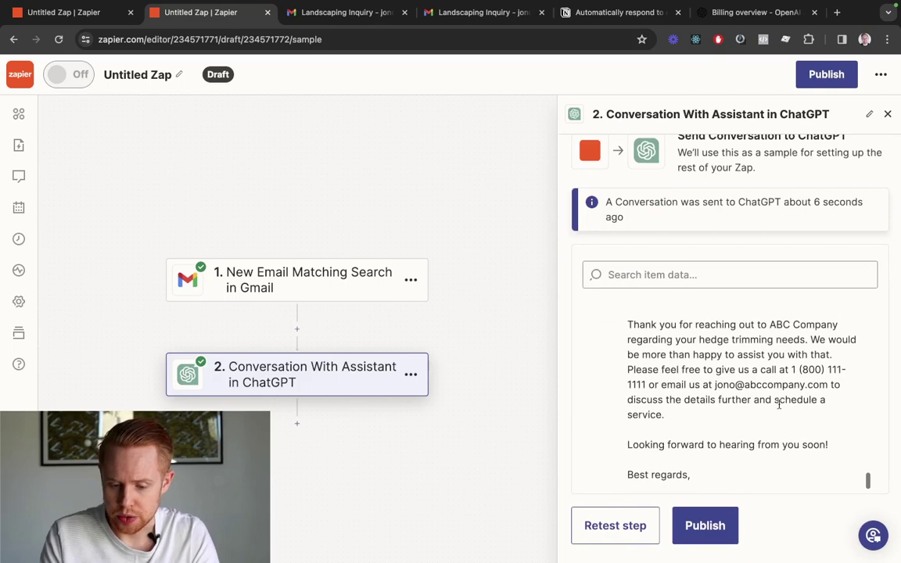
left_click_drag(775, 372, 646, 381)
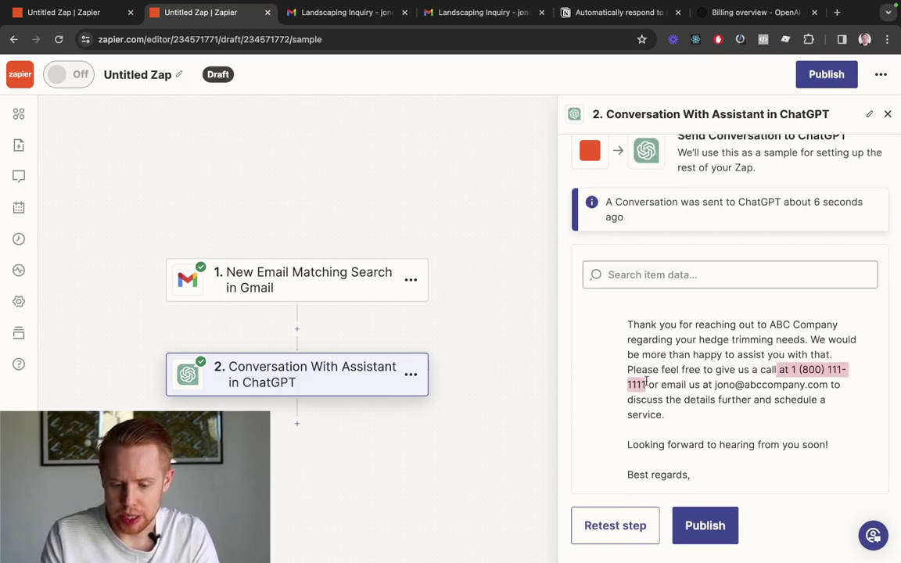
left_click(723, 385)
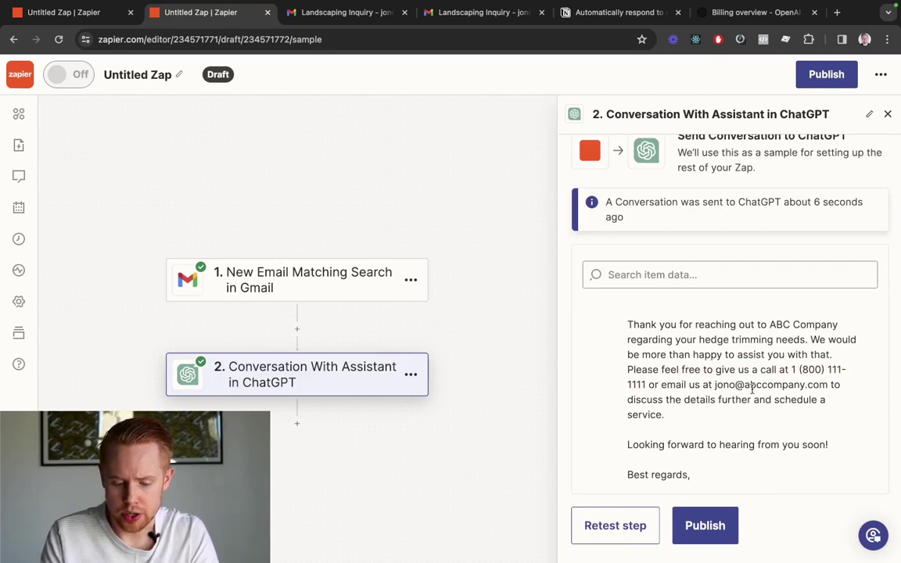
left_click_drag(713, 384, 827, 384)
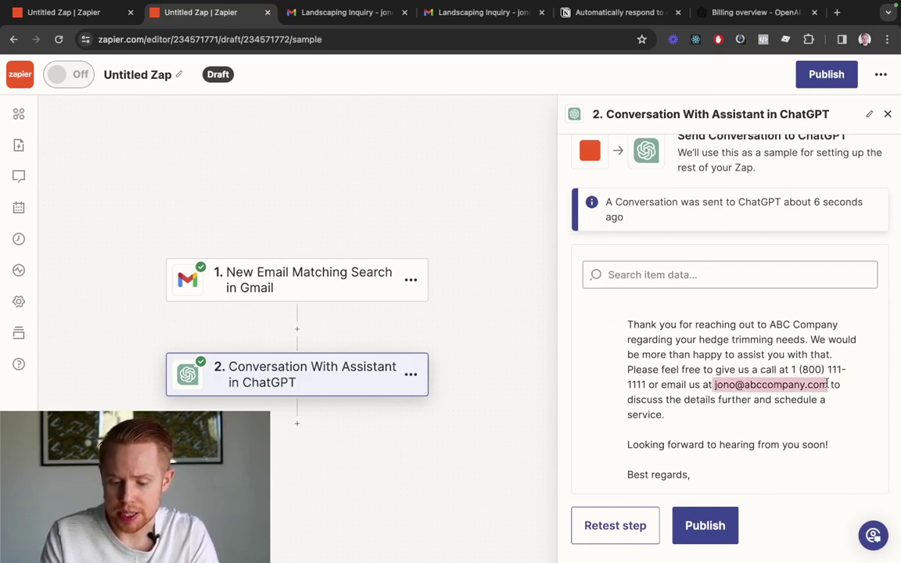
scroll(735, 373, "up", 4)
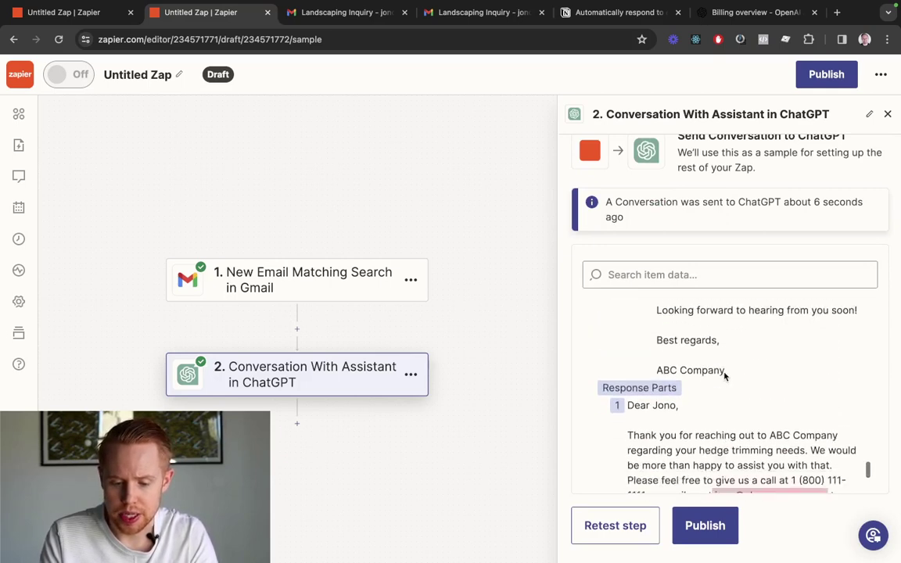
scroll(724, 375, "up", 8)
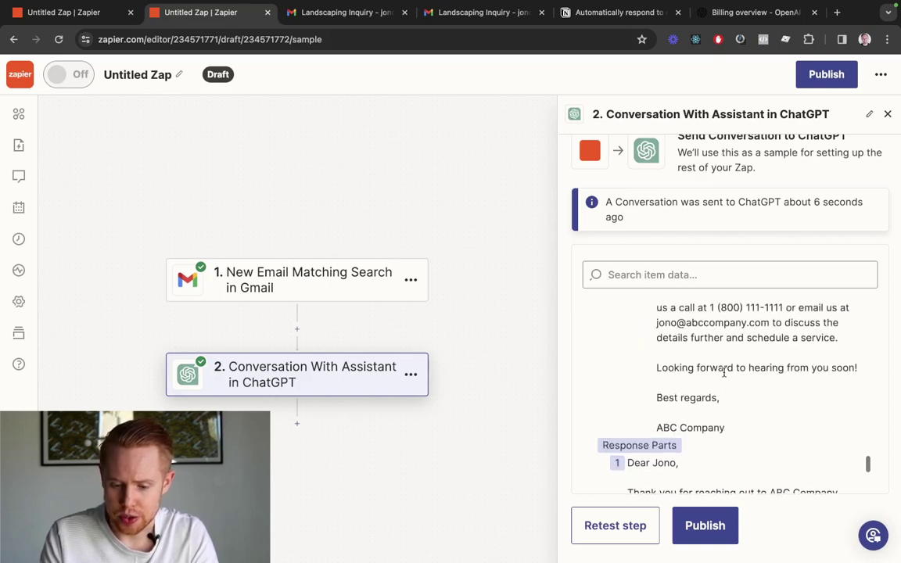
scroll(724, 373, "up", 1)
scroll(724, 373, "down", 8)
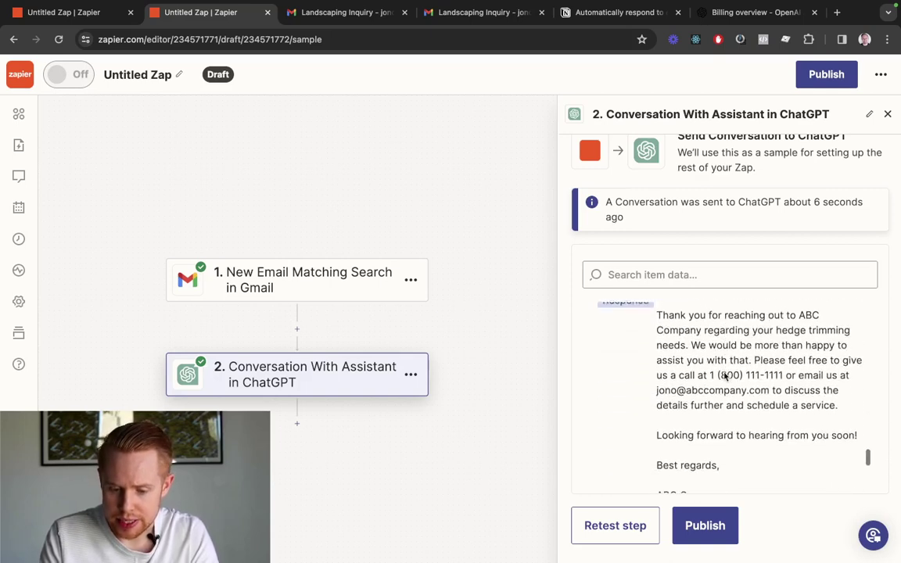
scroll(724, 373, "up", 15)
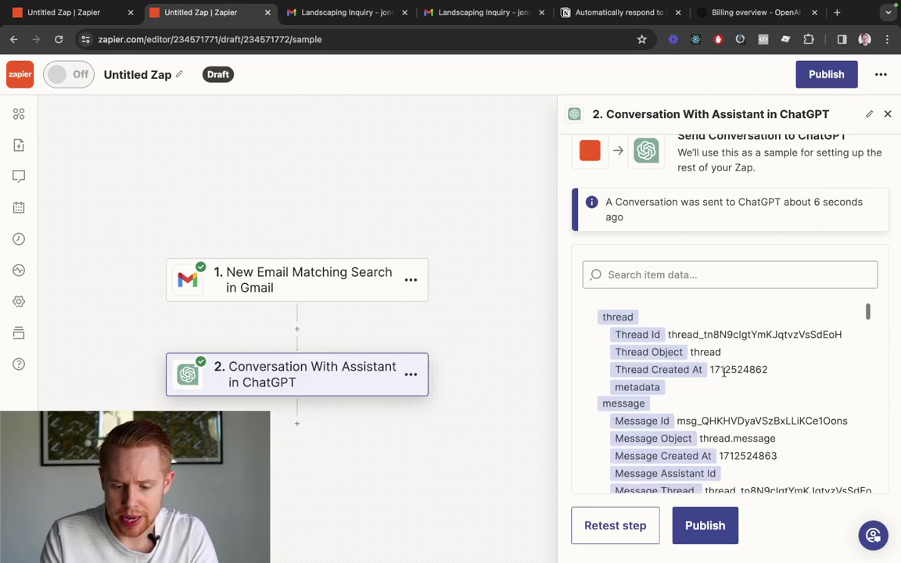
scroll(712, 329, "up", 4)
scroll(713, 329, "down", 4)
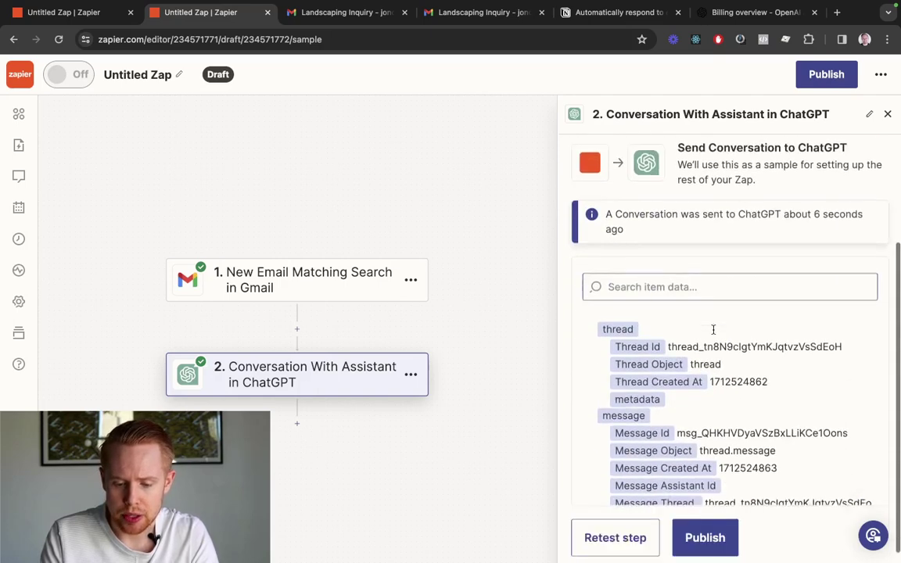
scroll(713, 375, "down", 10)
scroll(713, 431, "down", 8)
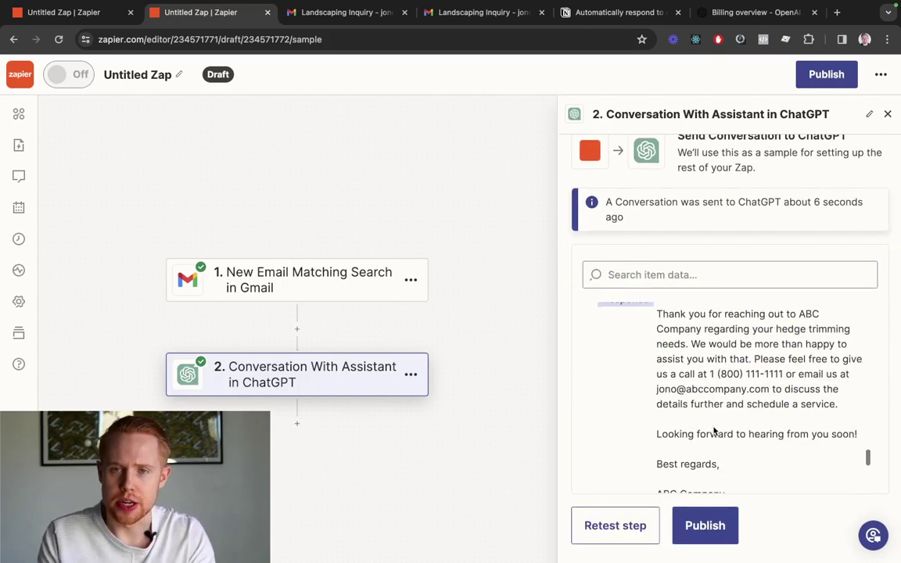
Add a third step using ChatGPT's Conversation event and check its connected account
left_click(297, 423)
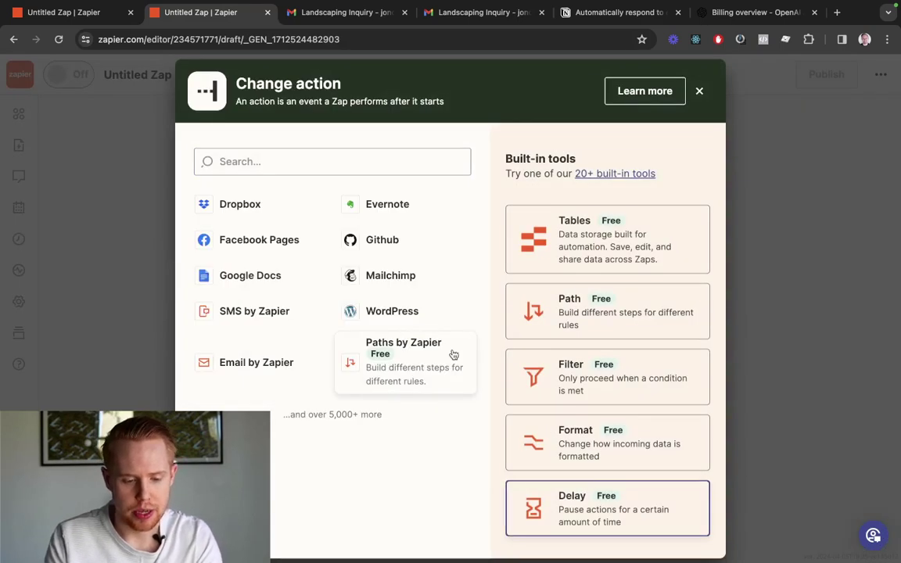
left_click(367, 155)
type("chat")
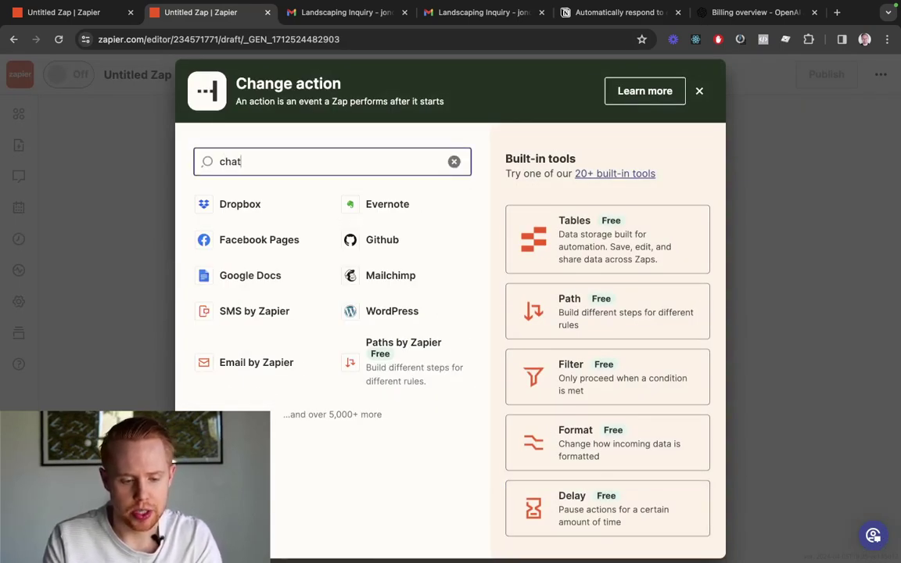
type("gpt")
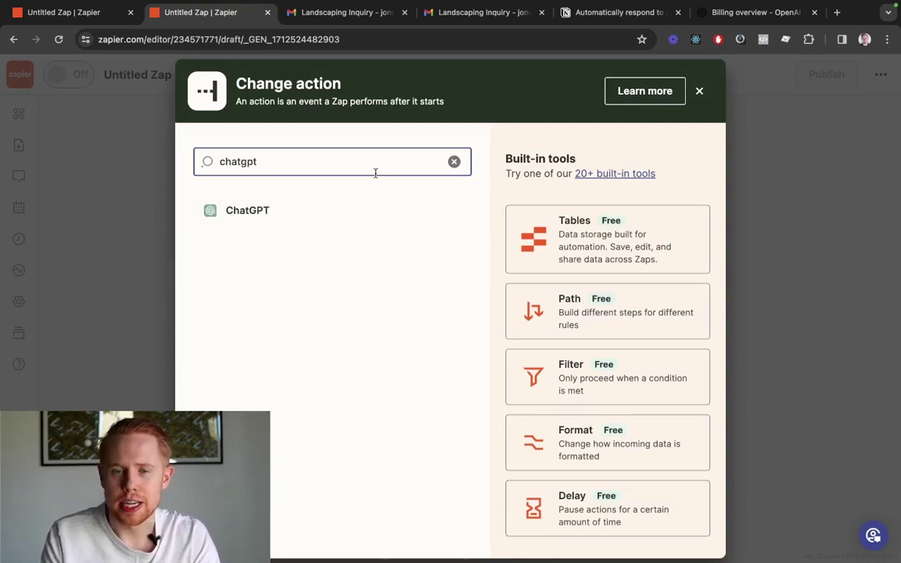
left_click(340, 208)
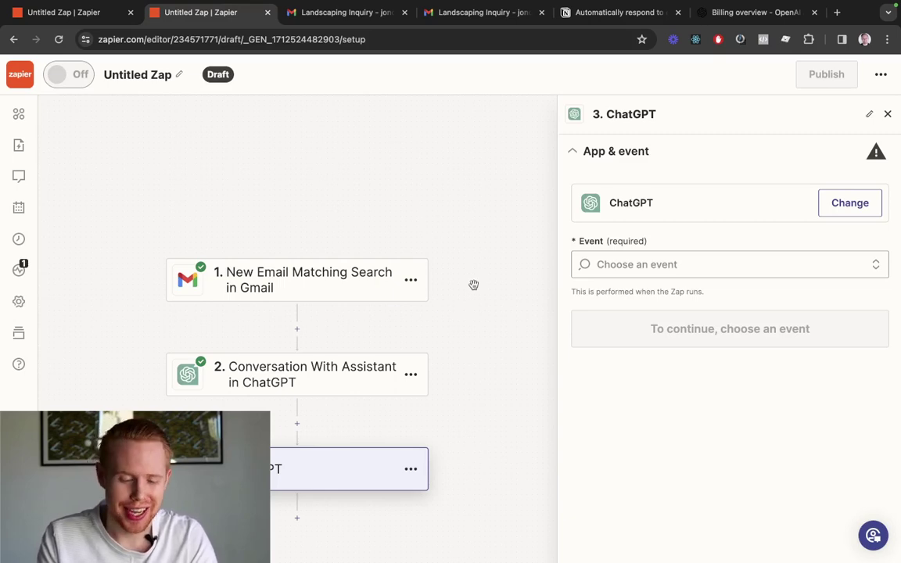
left_click(659, 266)
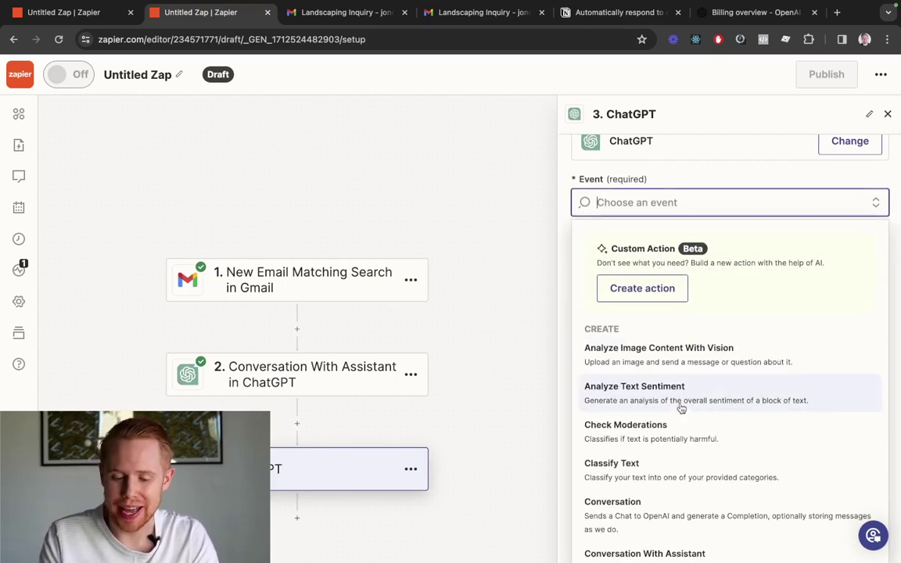
left_click(682, 512)
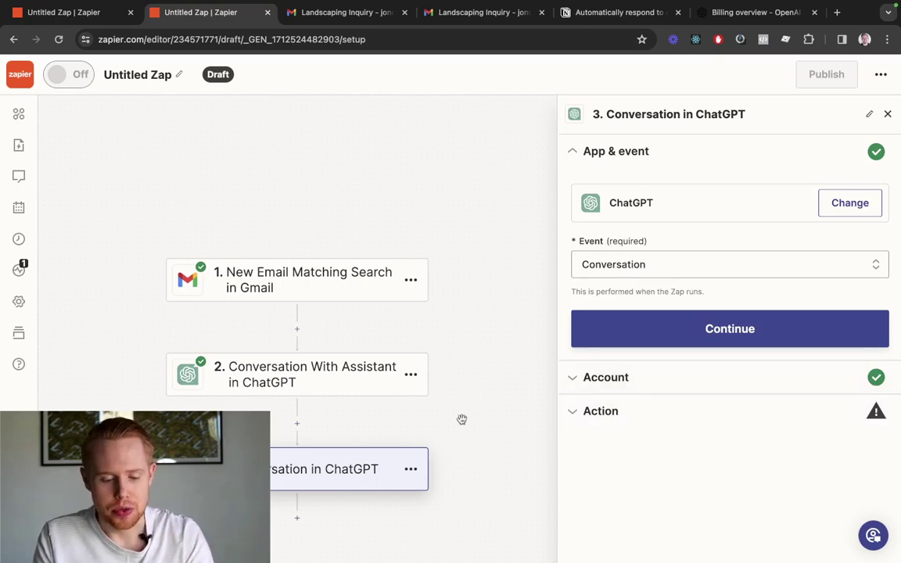
left_click(640, 383)
Insert step 2's Full Response as the ChatGPT Conversation step's User Message
left_click(627, 345)
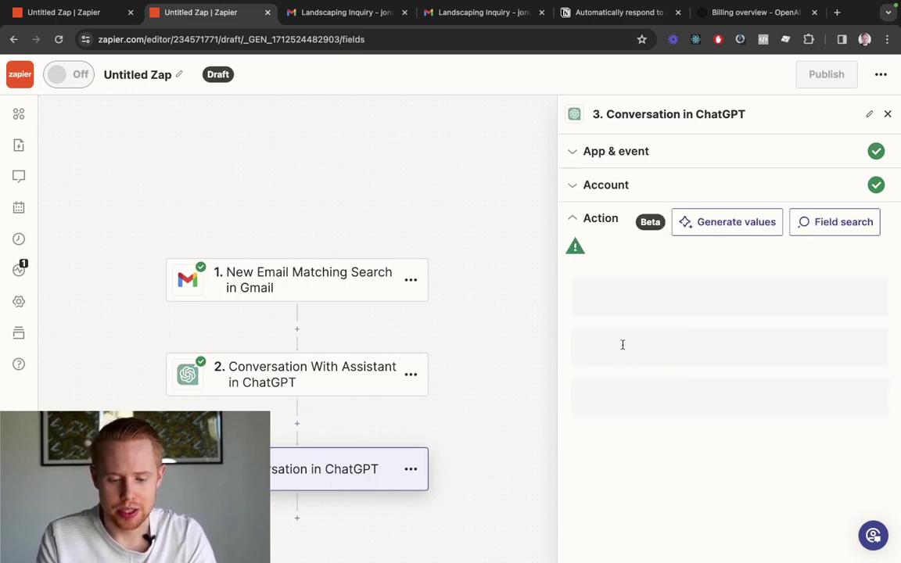
scroll(637, 359, "down", 5)
scroll(651, 369, "down", 1)
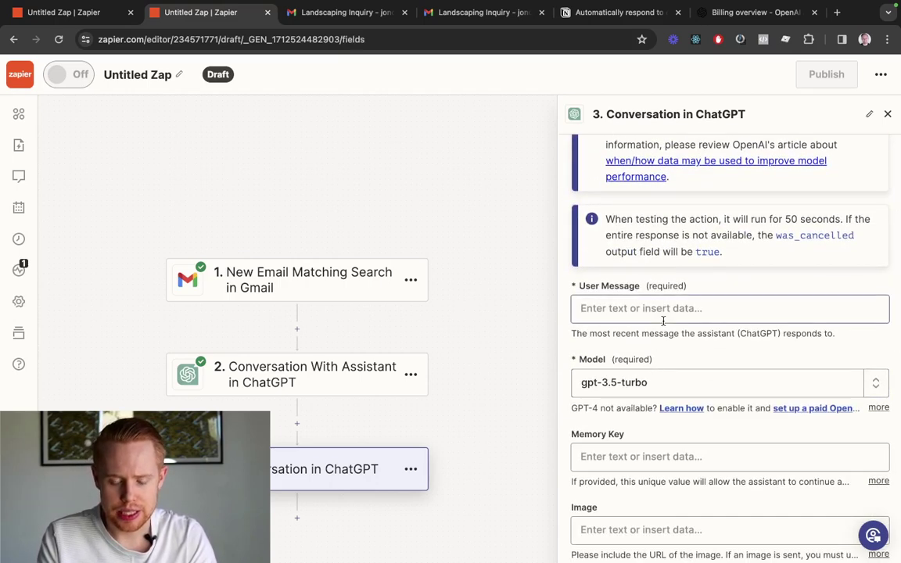
left_click(669, 307)
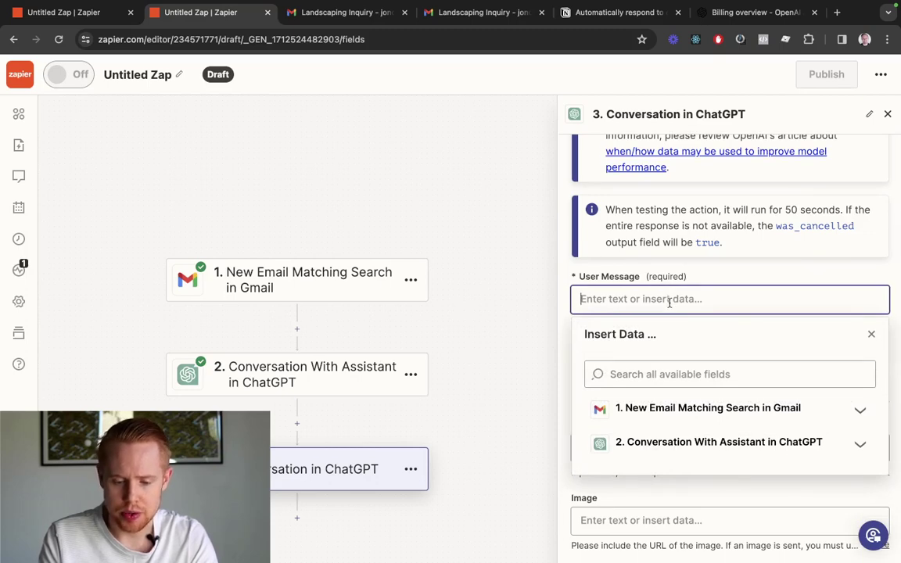
left_click(659, 443)
scroll(696, 258, "down", 3)
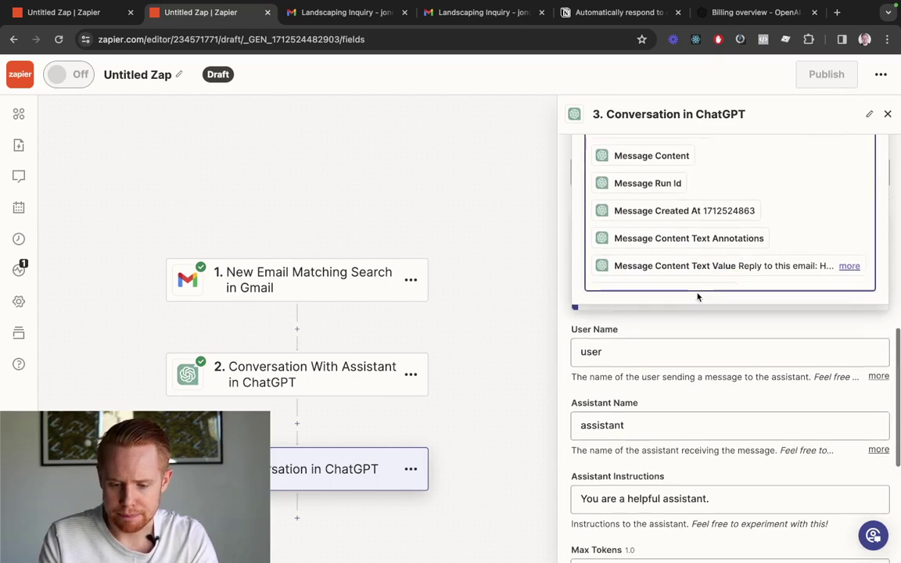
scroll(696, 295, "up", 3)
scroll(699, 297, "down", 5)
scroll(698, 297, "up", 5)
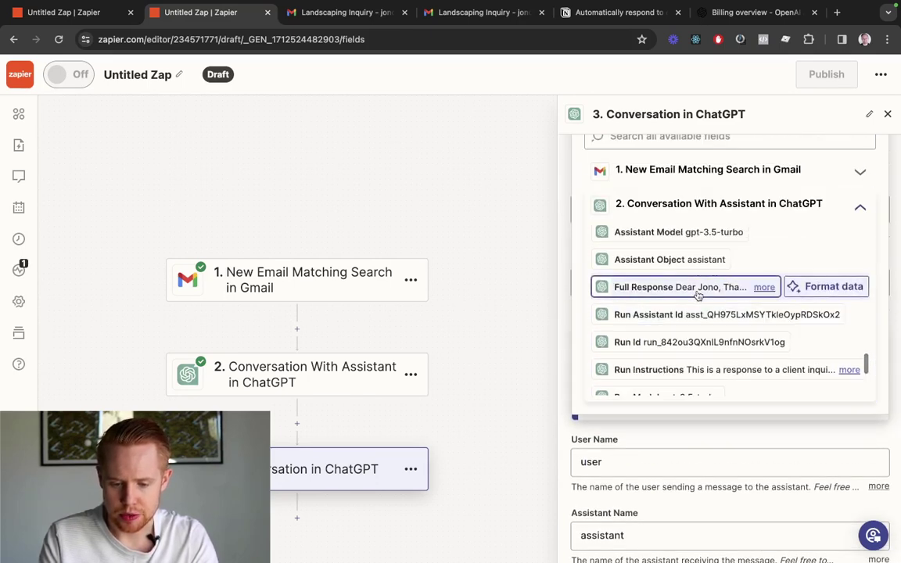
left_click(699, 289)
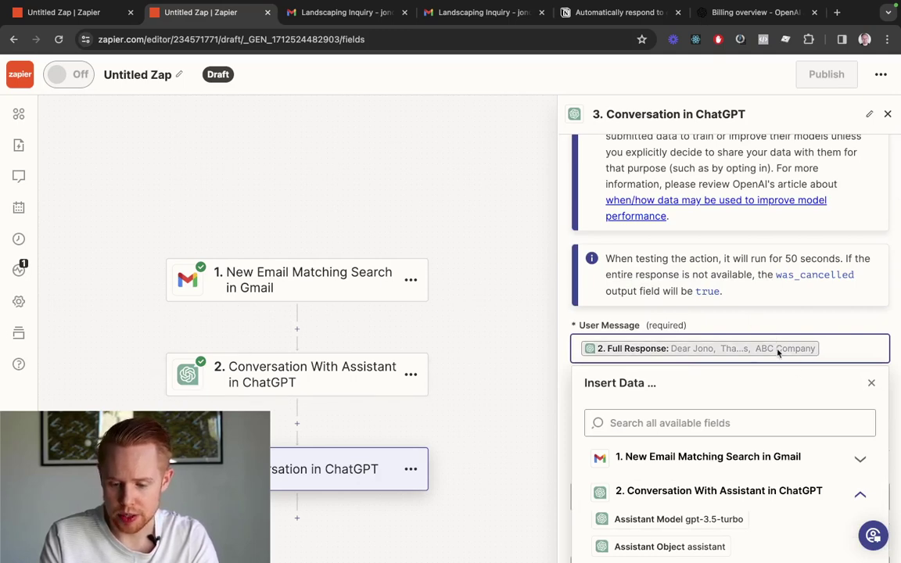
Check the full inserted Full Response text, then close the data choices list
scroll(701, 381, "down", 10)
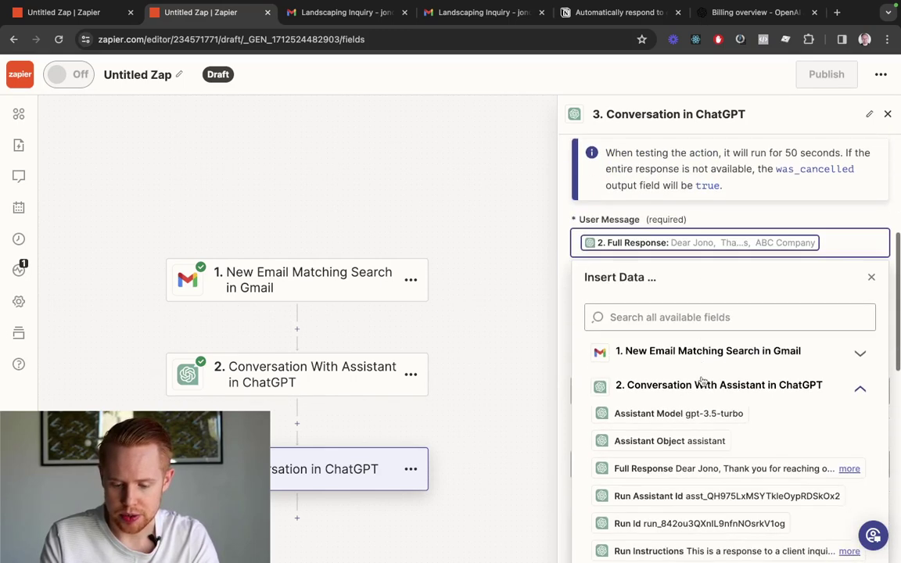
scroll(715, 485, "up", 10)
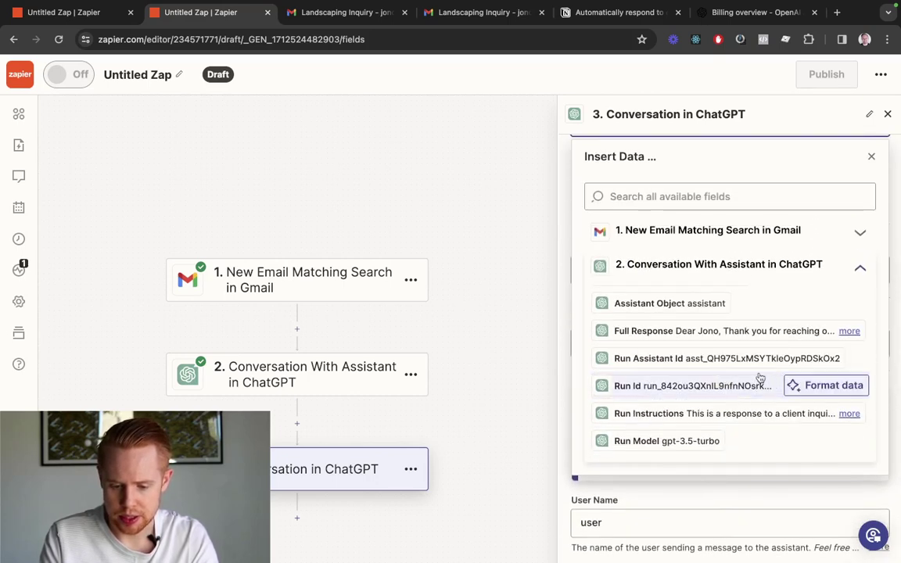
scroll(743, 383, "up", 2)
left_click(764, 359)
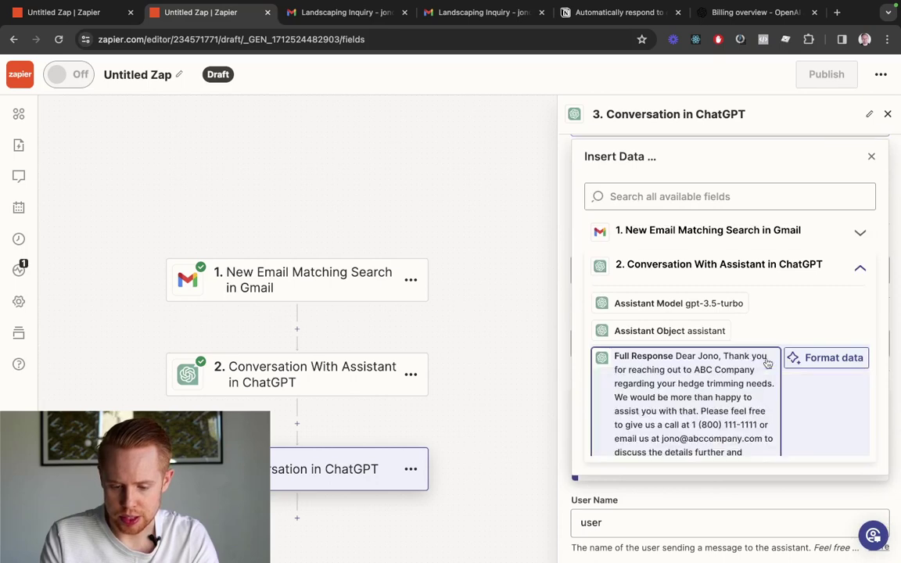
scroll(727, 373, "down", 2)
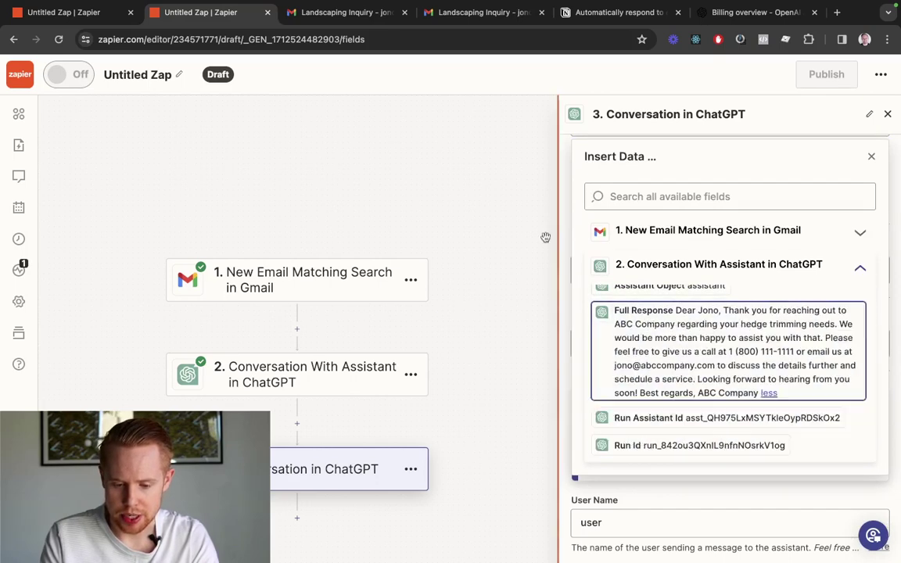
left_click(510, 203)
scroll(625, 418, "down", 1)
scroll(626, 416, "down", 5)
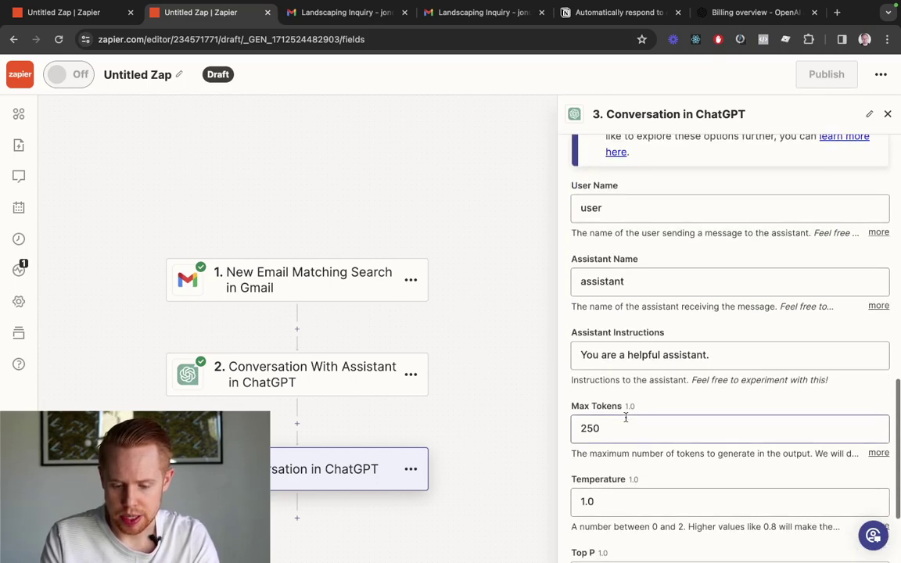
scroll(625, 416, "up", 4)
scroll(626, 417, "up", 3)
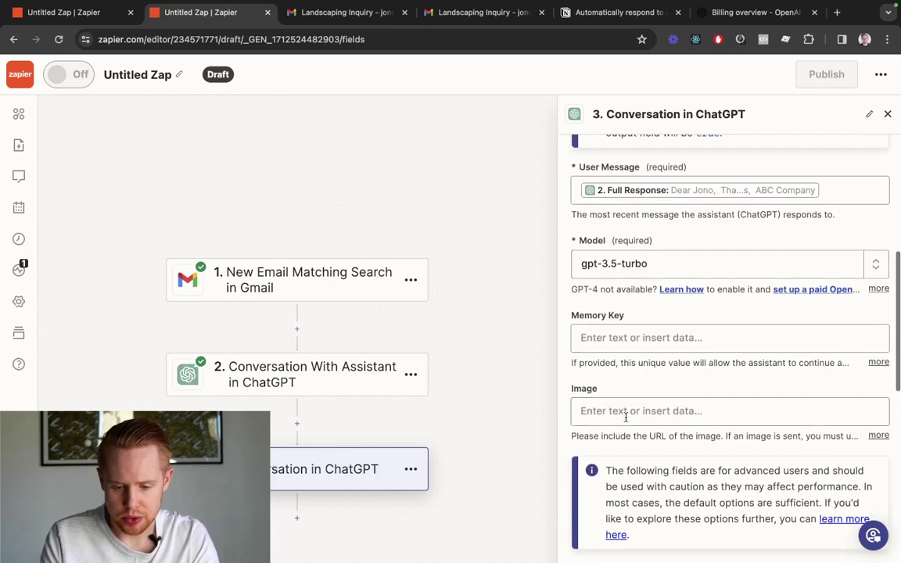
Search 'thread_' and insert step 2's Thread Id into step 3's Memory Key field
left_click(641, 342)
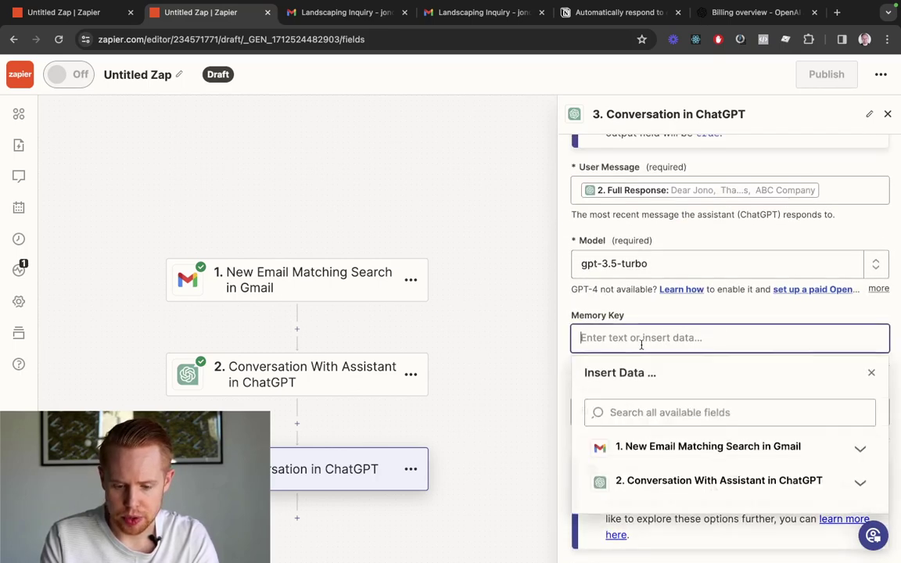
type("t")
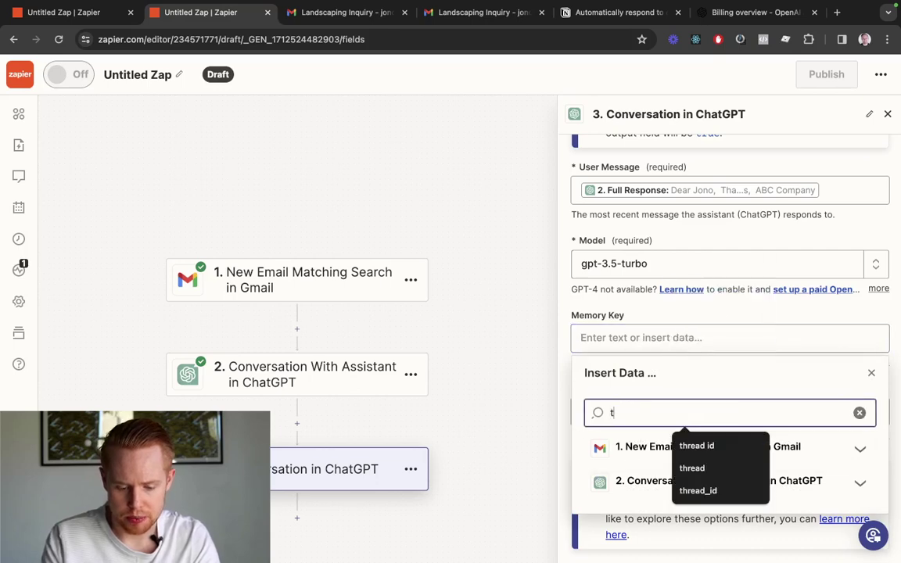
type("hread_")
scroll(616, 502, "down", 5)
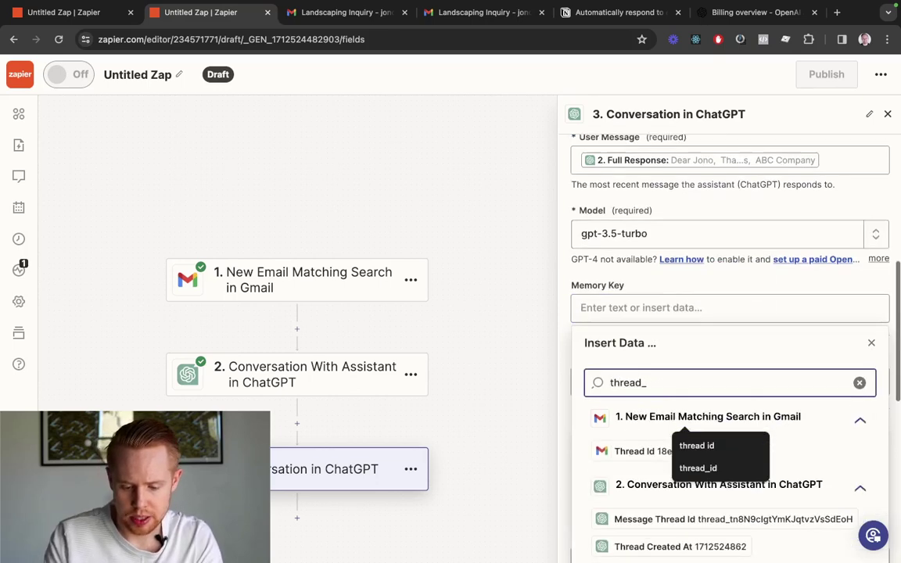
scroll(633, 501, "down", 1)
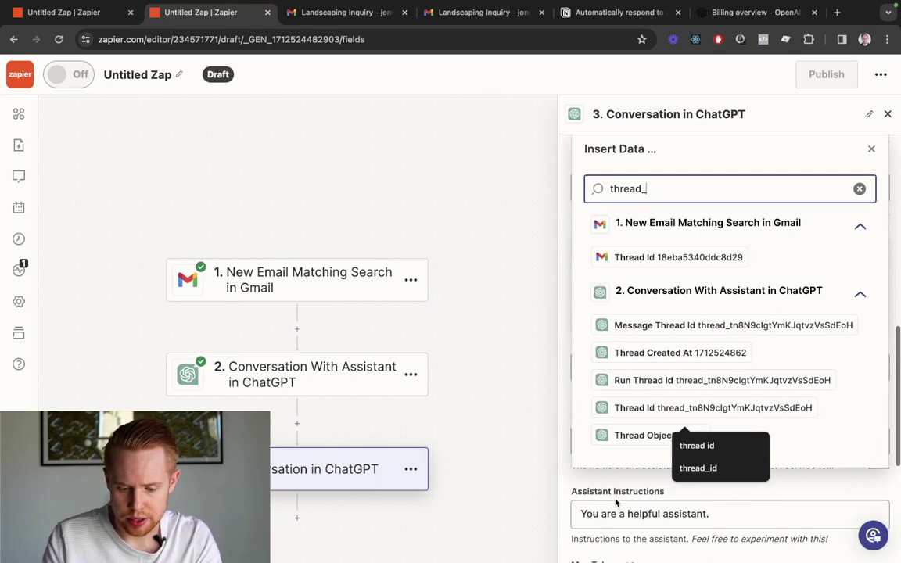
left_click(628, 407)
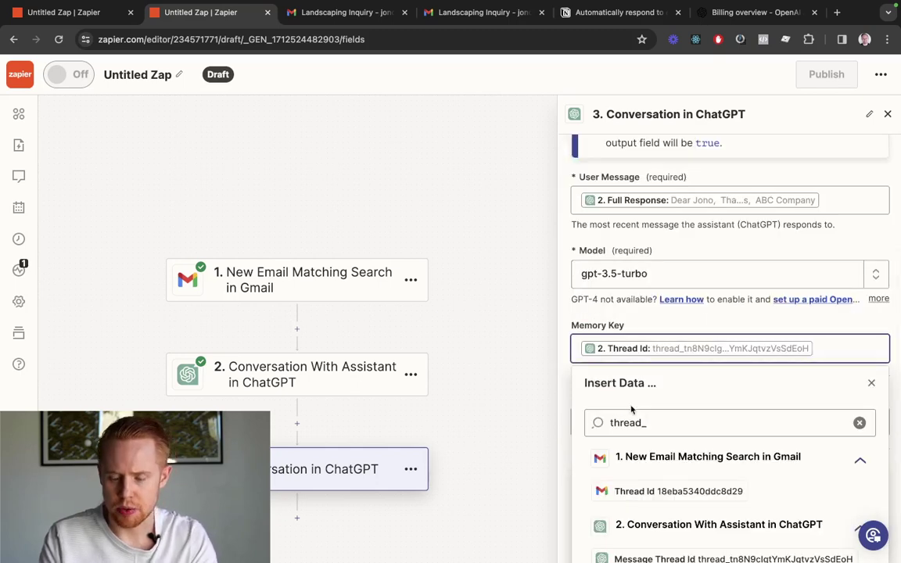
left_click(637, 322)
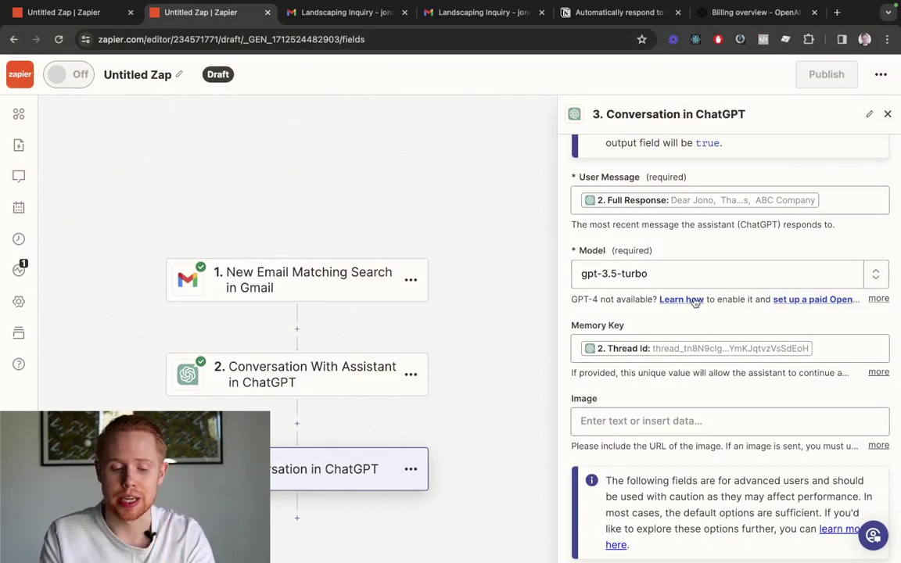
Set step 2's ChatGPT assistant model to gpt-3.5-turbo
left_click(307, 382)
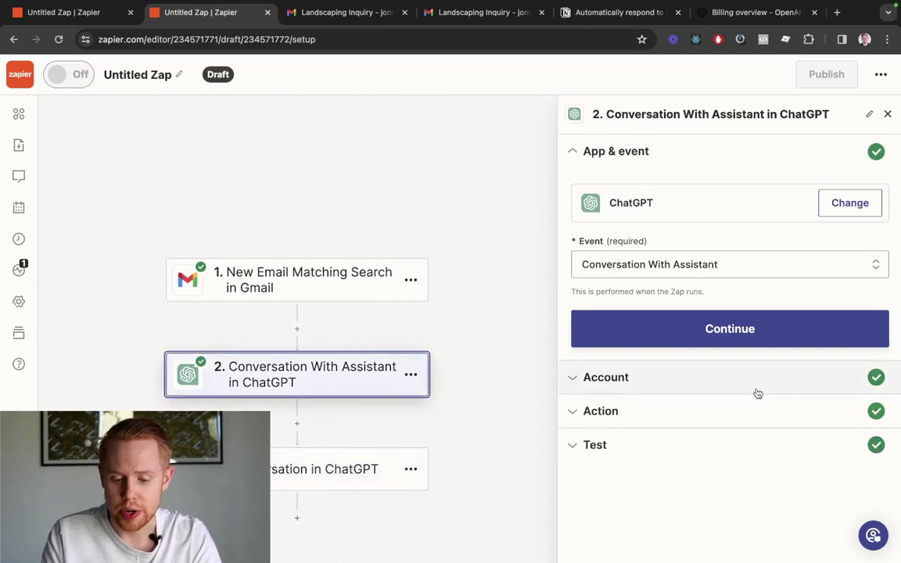
left_click(736, 409)
scroll(734, 402, "down", 5)
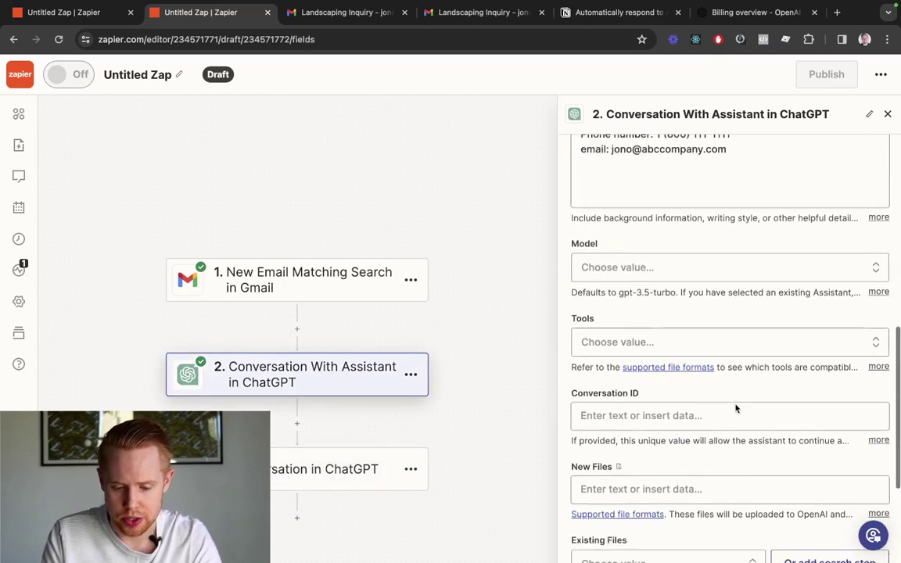
left_click(665, 238)
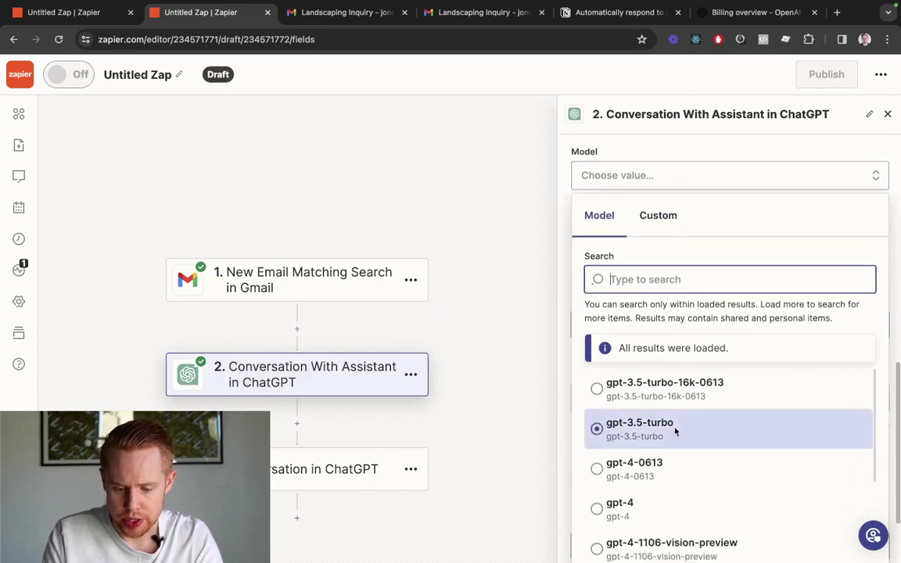
left_click(676, 430)
scroll(704, 342, "down", 3)
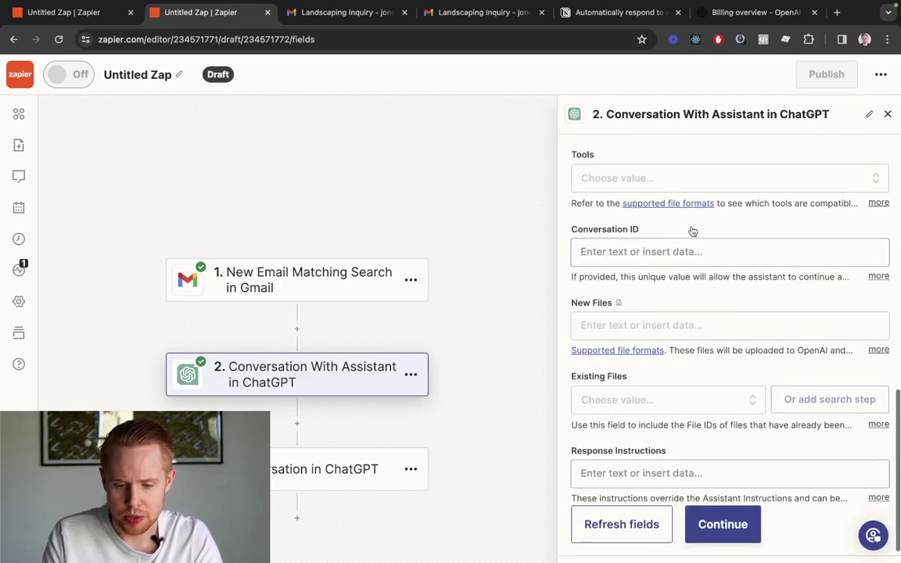
scroll(692, 232, "up", 6)
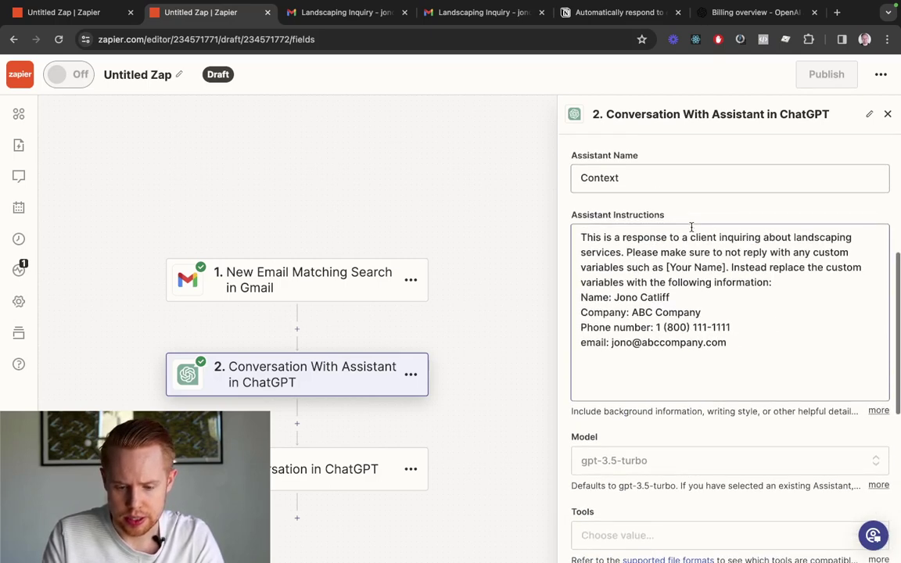
scroll(691, 235, "up", 3)
scroll(693, 251, "down", 10)
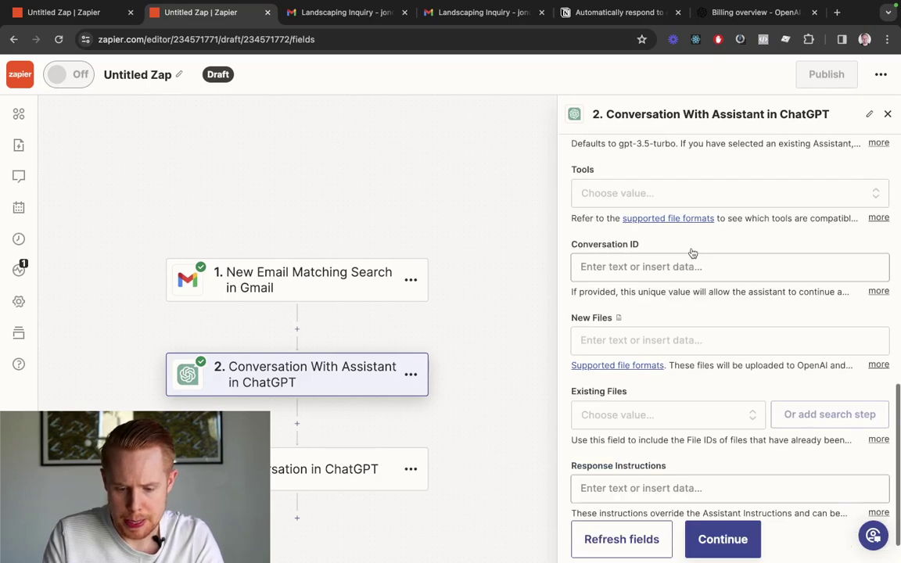
scroll(692, 253, "down", 1)
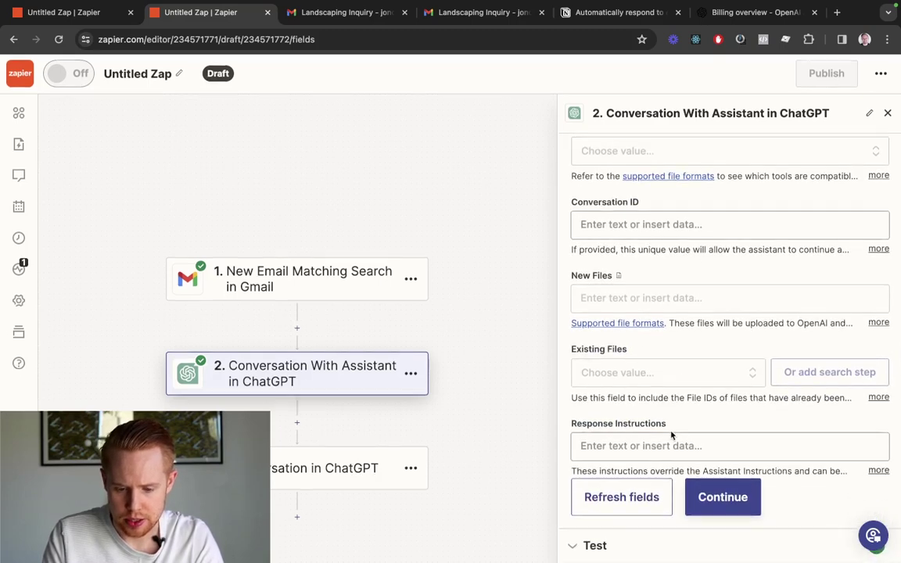
Fill step 2's Conversation ID with the Gmail trigger's Thread Id, found by searching 'thread id'
left_click(638, 236)
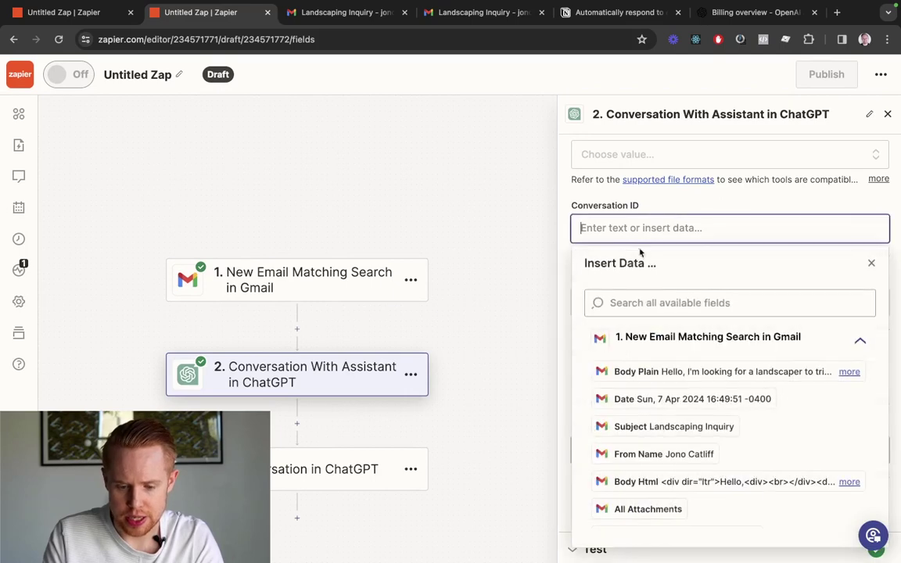
left_click(626, 305)
type("thread id")
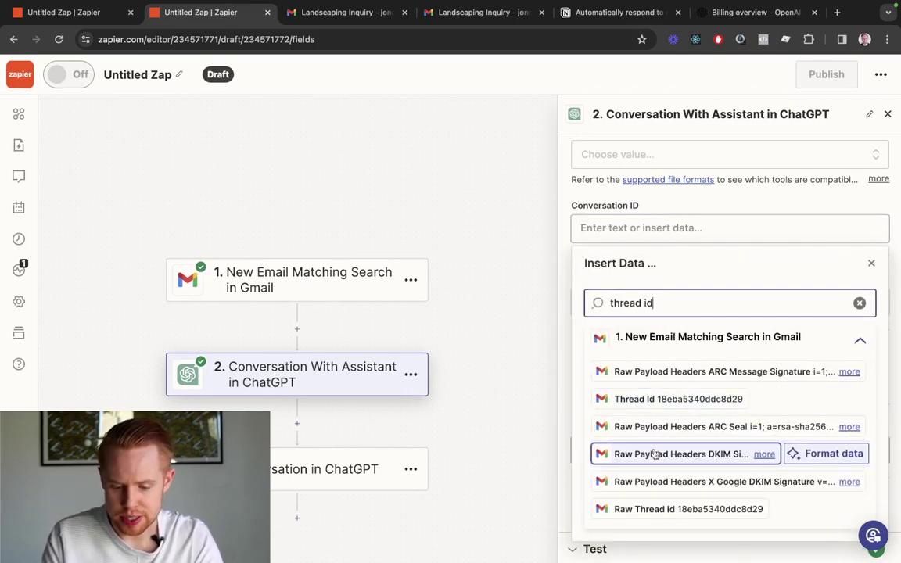
scroll(657, 450, "down", 1)
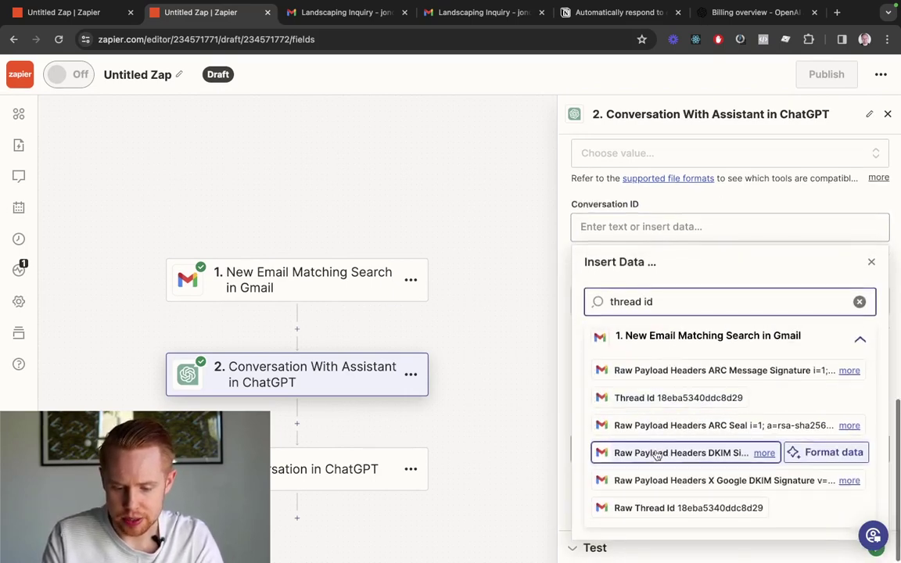
left_click(718, 399)
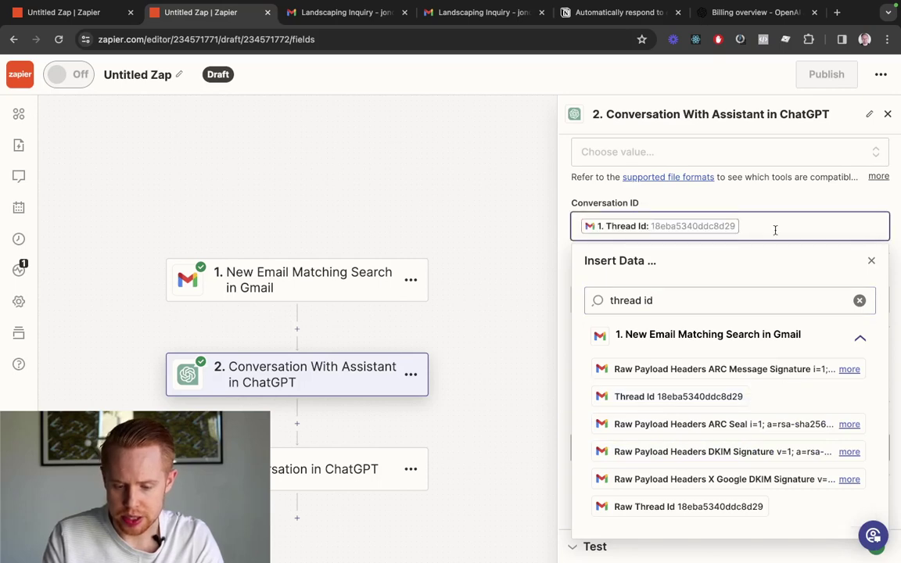
key("ctrl+Tab")
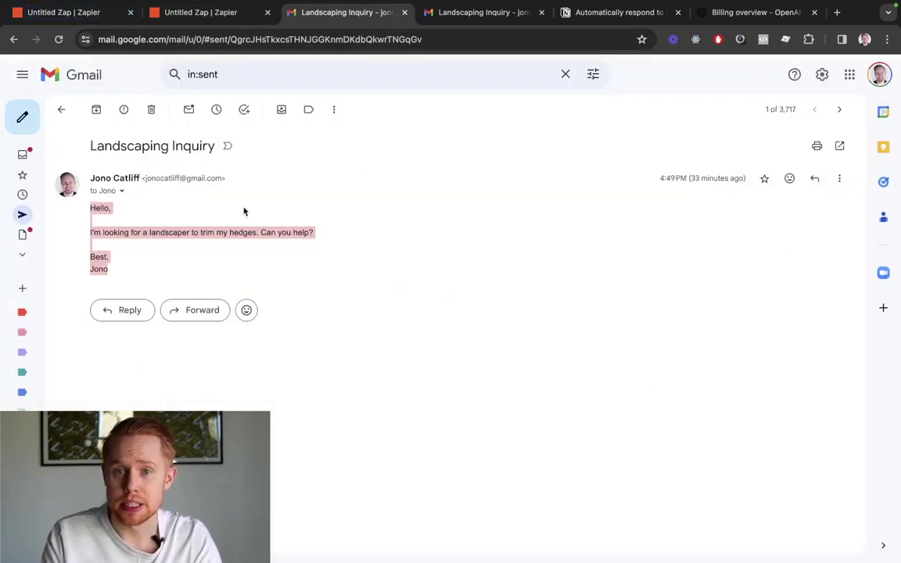
key("ctrl+shift+Tab")
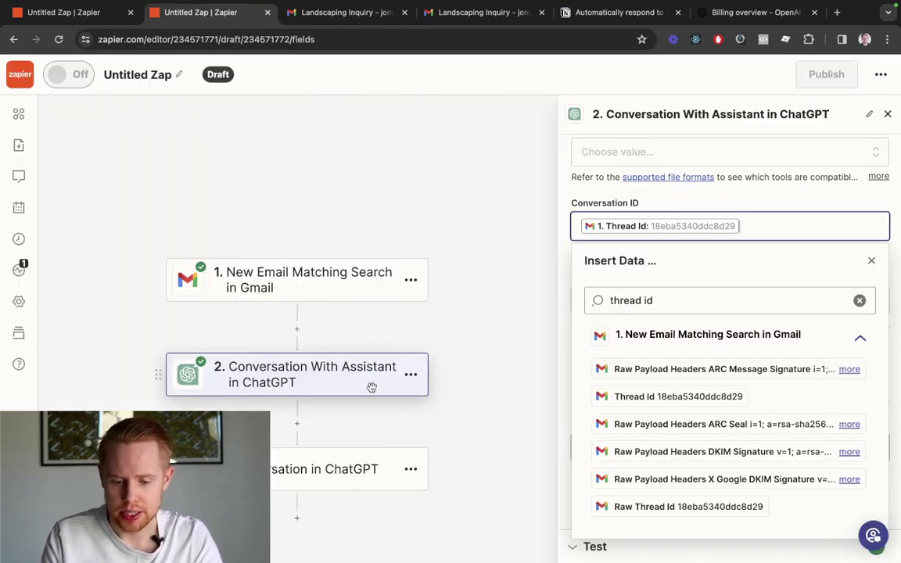
Close the data list and show step 3, Conversation in ChatGPT, with its test preview
left_click(669, 203)
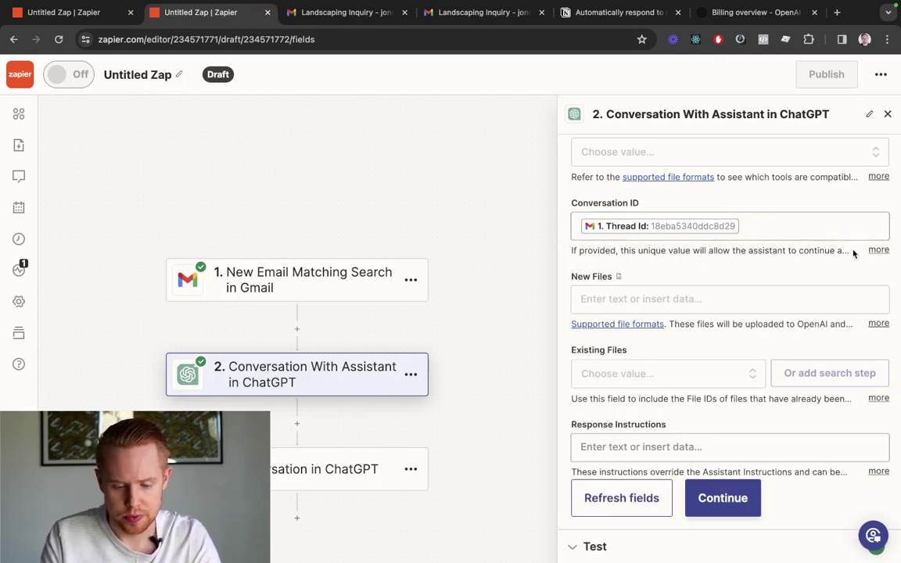
scroll(312, 289, "down", 3)
left_click(301, 352)
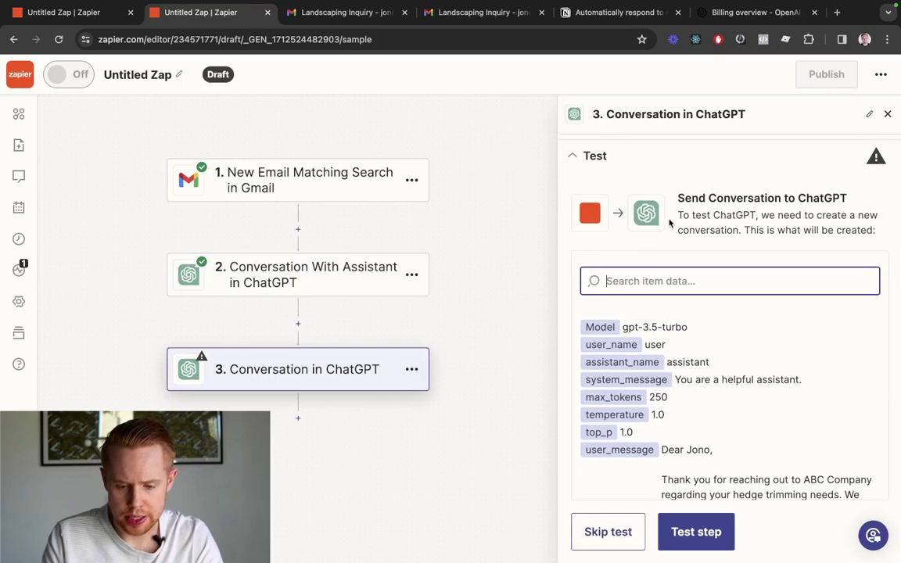
Clear the default Assistant Instructions text in step 3's action fields
scroll(669, 224, "up", 3)
left_click(649, 218)
scroll(688, 297, "down", 2)
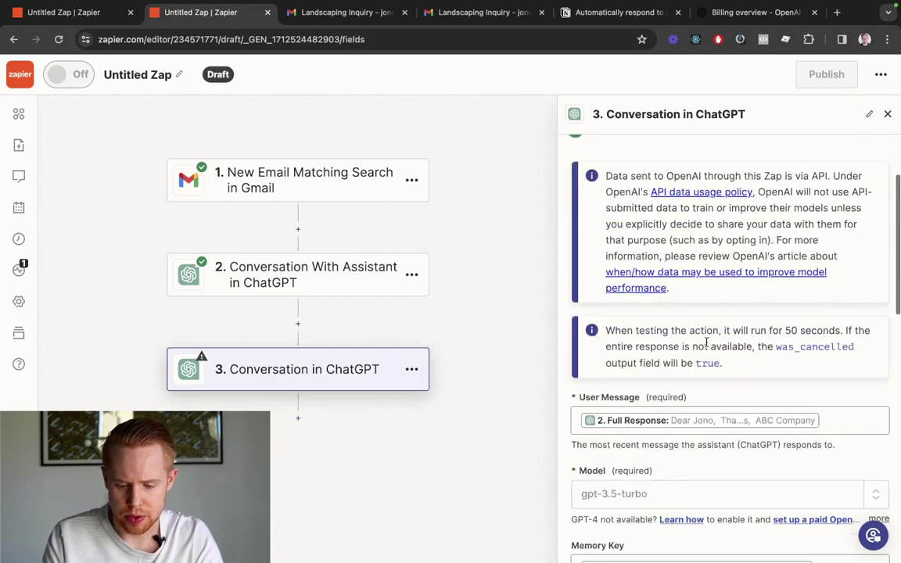
scroll(706, 342, "down", 5)
scroll(688, 352, "up", 2)
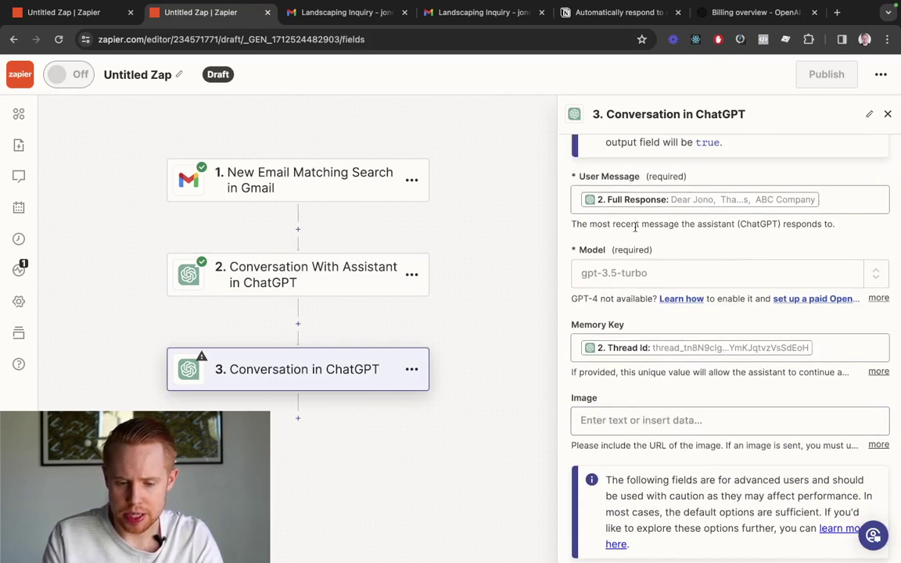
scroll(658, 272, "down", 6)
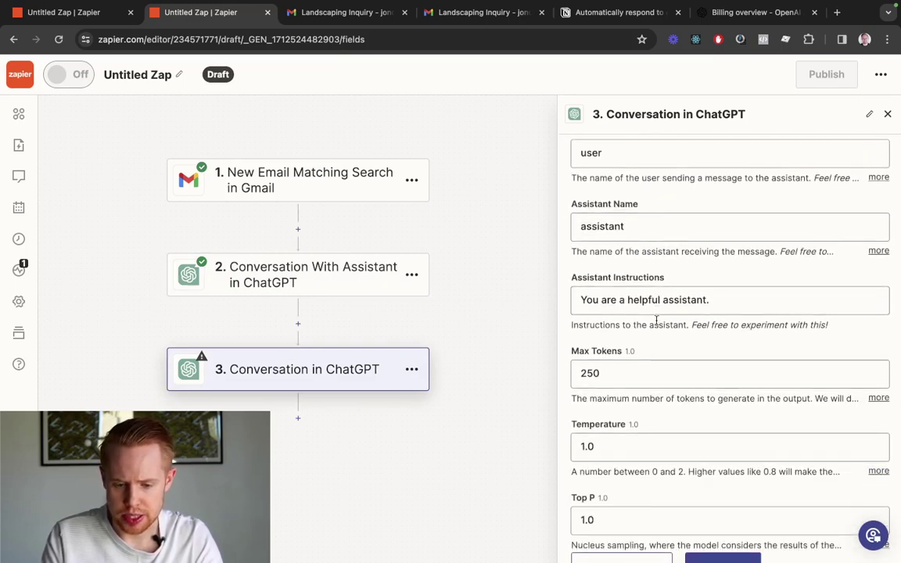
scroll(656, 320, "up", 2)
left_click(620, 318)
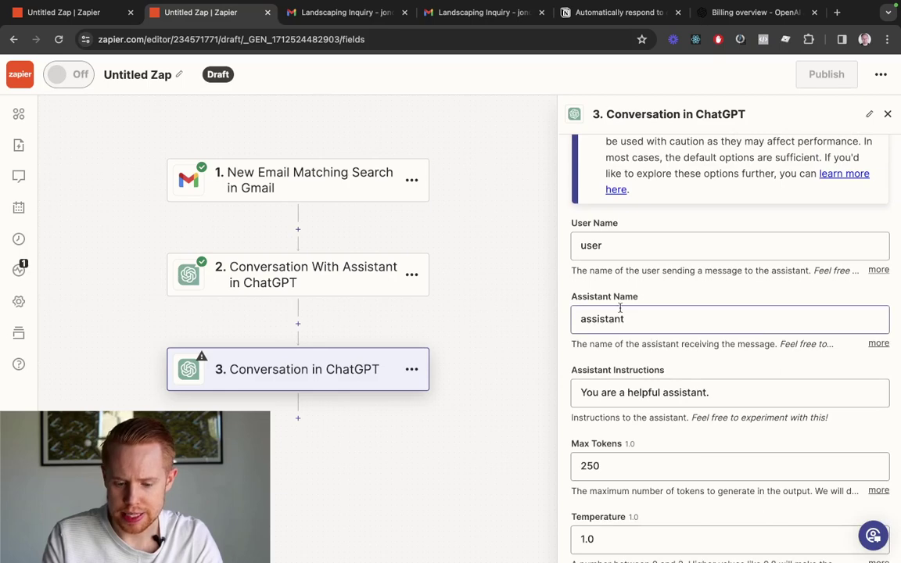
triple_click(645, 397)
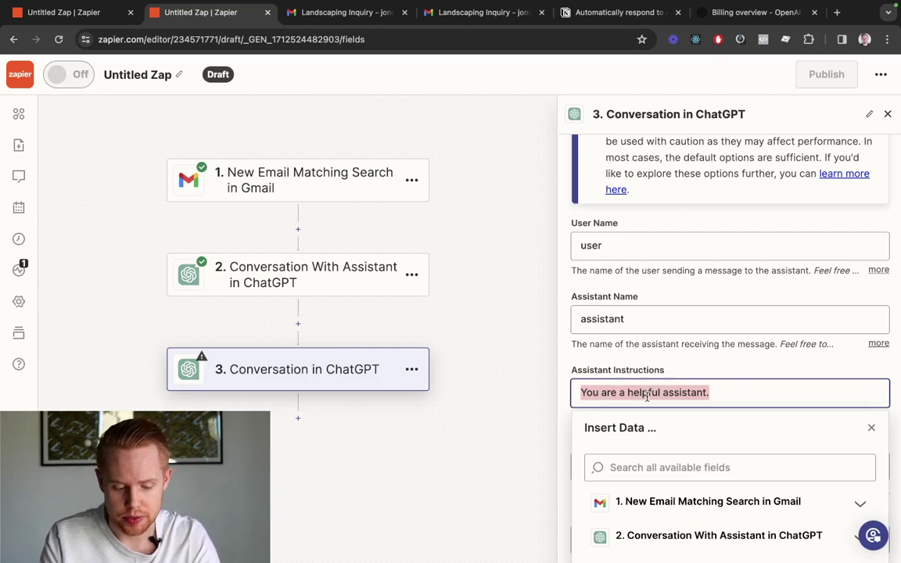
type("K")
key("BackSpace")
Copy the review instructions from the other Zap's Filter step into step 3
key("super+1")
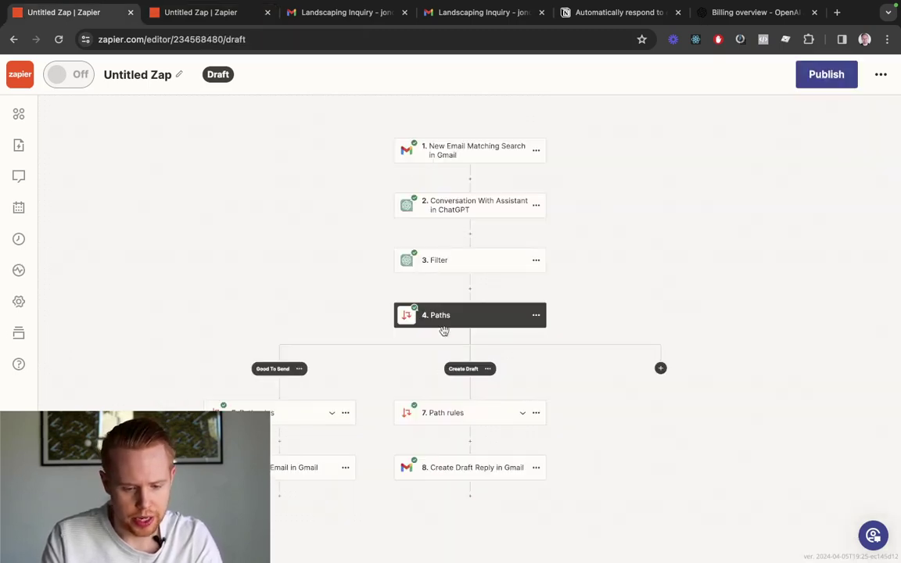
left_click(454, 270)
left_click(693, 345)
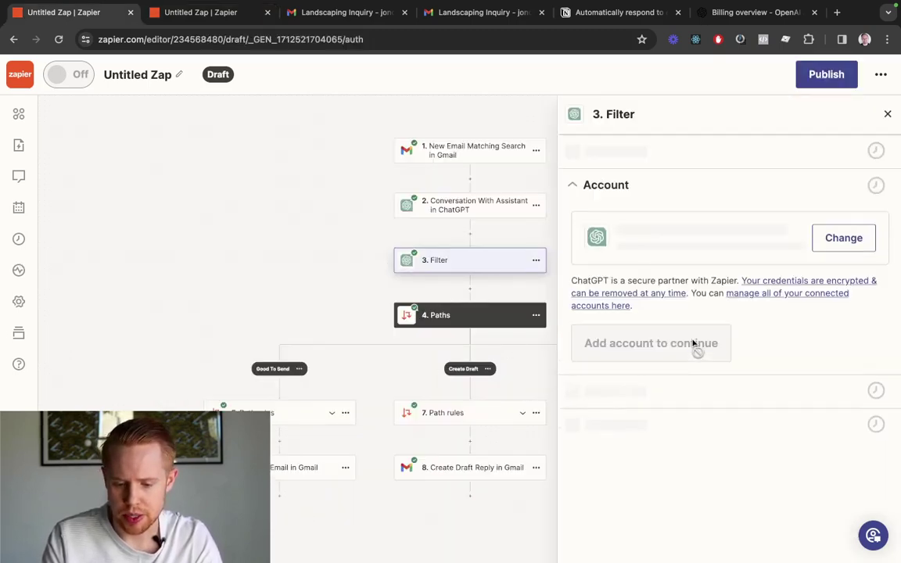
left_click(595, 349)
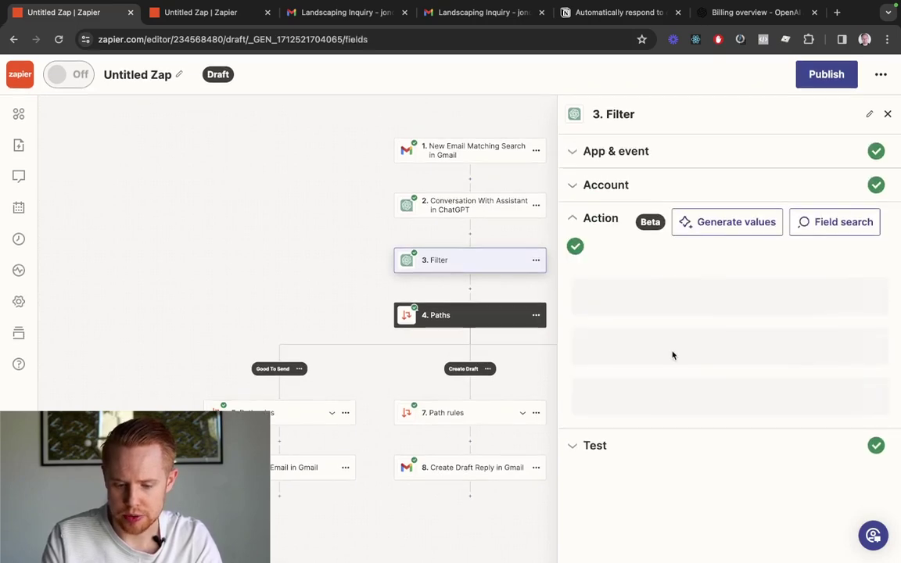
scroll(673, 342, "down", 10)
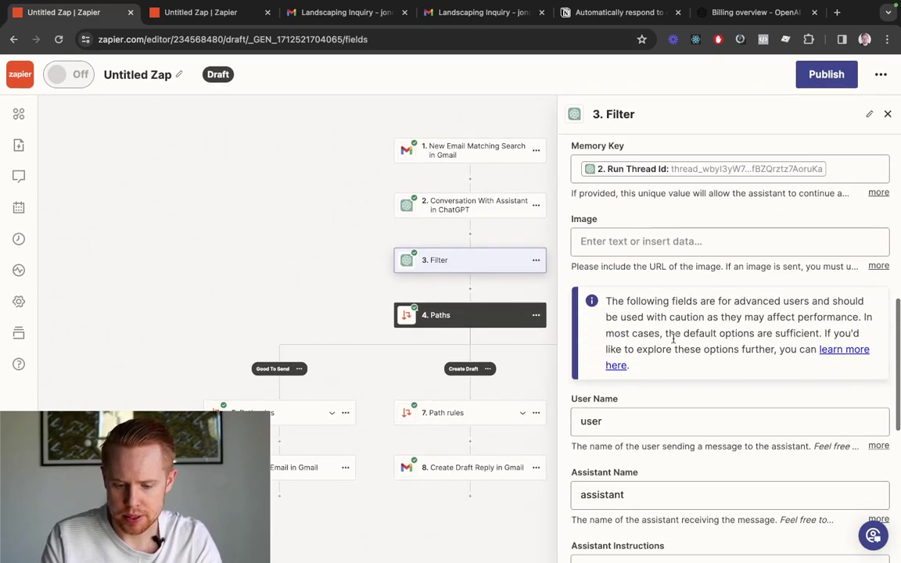
scroll(674, 342, "up", 2)
left_click(673, 316)
key("super+a")
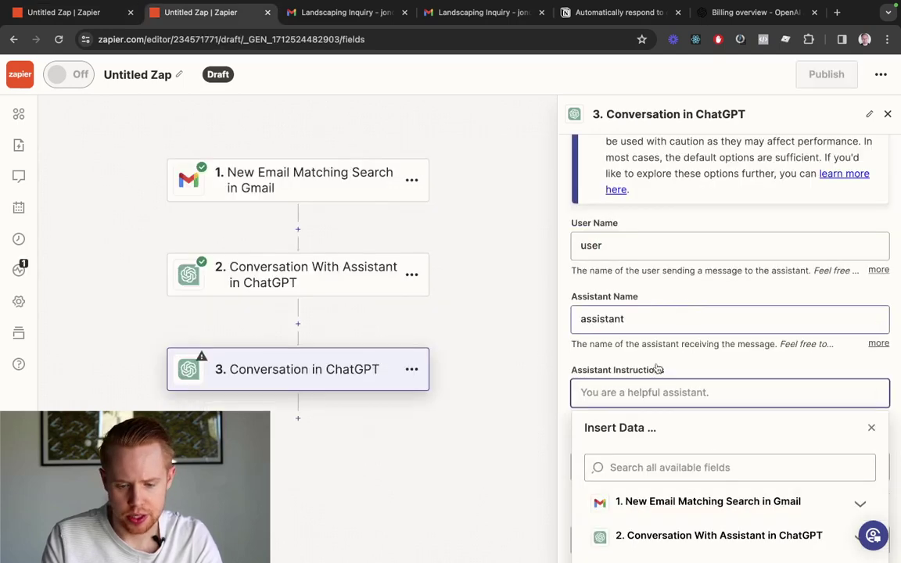
type("Please analyze this email response. If you are fully confident that I can send this out to a client without reviewing it, please respond 1. A good reply should make sense, there's no html such as <br />, markdown, or custom variables such as [company], or {person}, and that it doesn't reference AI or a chatbot. Respond 2 if we should manually review it.")
Review the pasted 1/2 checker instructions, including the <br /> example, and continue
scroll(642, 329, "down", 2)
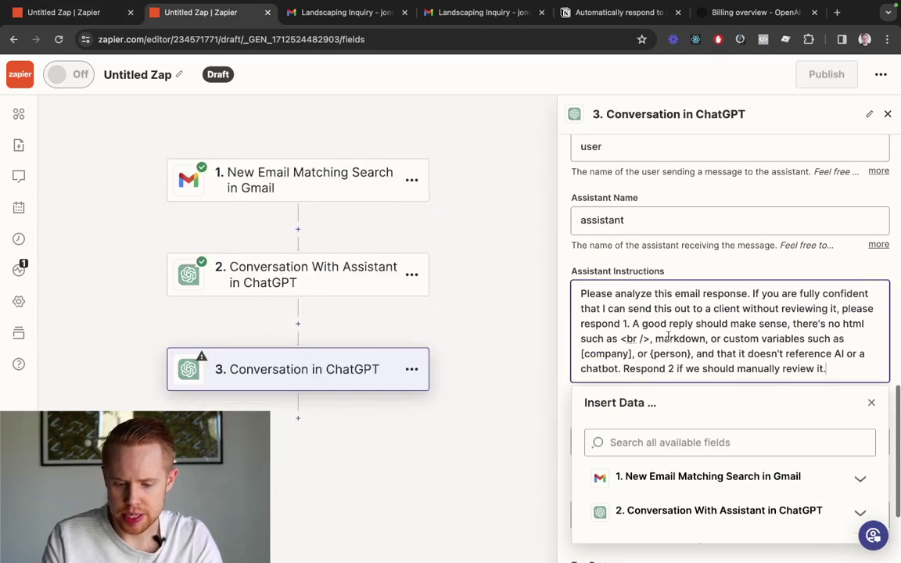
scroll(670, 187, "up", 10)
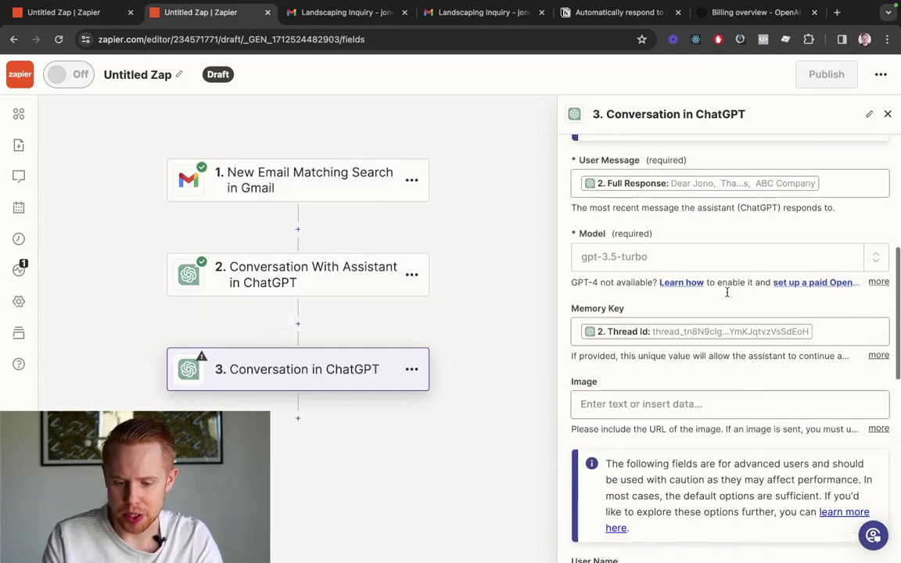
left_click_drag(579, 219, 627, 220)
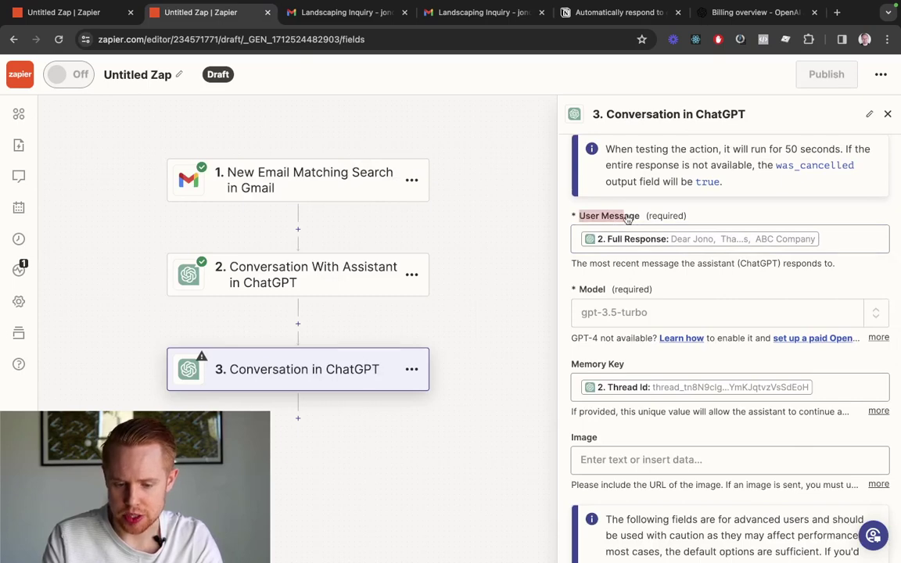
scroll(637, 219, "down", 8)
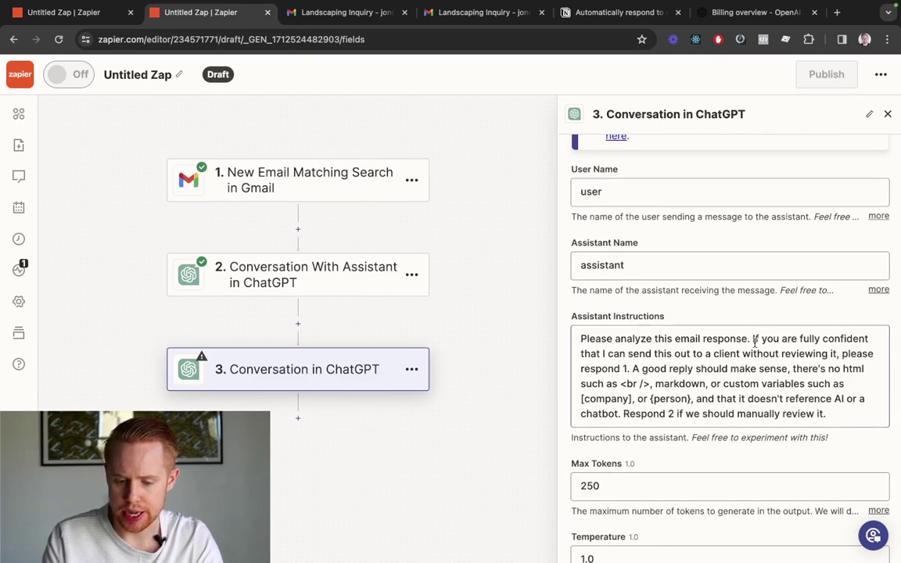
scroll(755, 342, "down", 1)
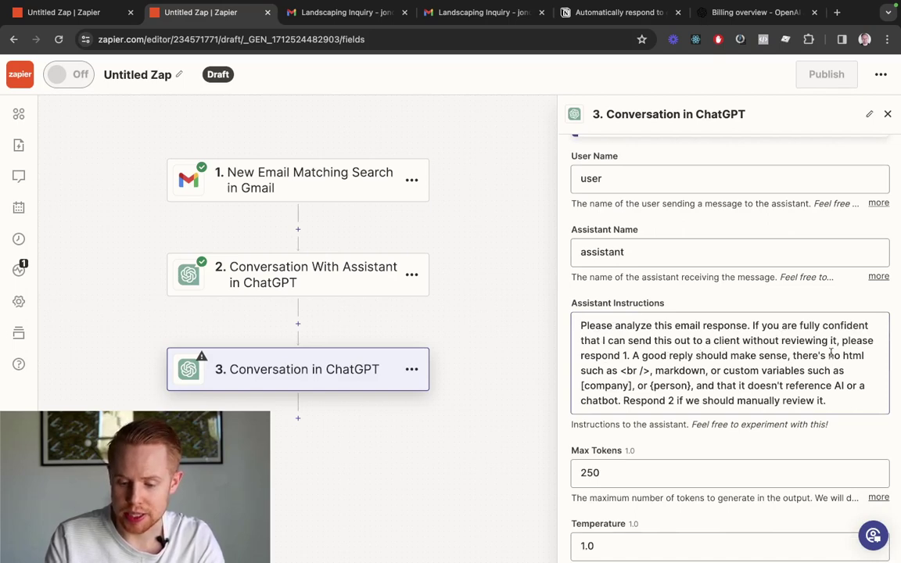
left_click_drag(618, 371, 643, 370)
left_click(714, 311)
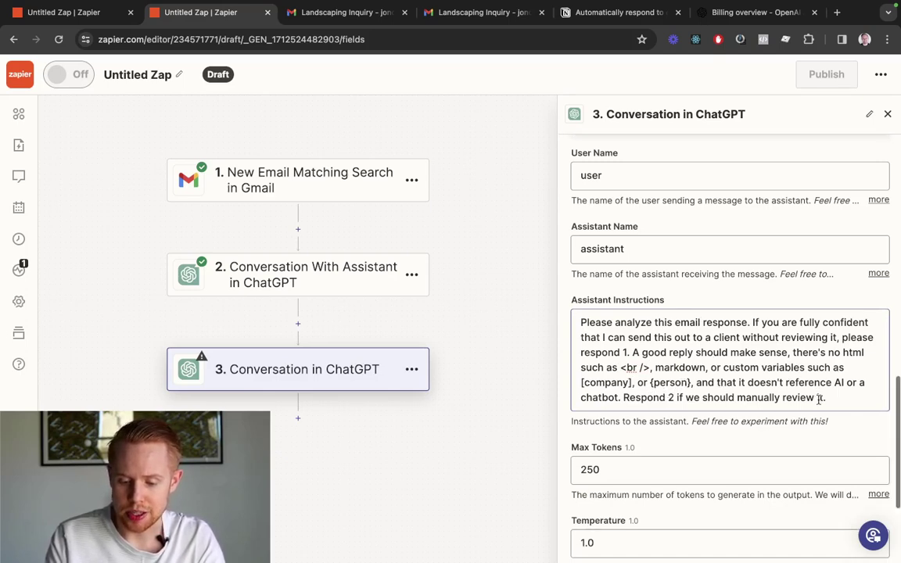
scroll(813, 395, "down", 5)
left_click(717, 496)
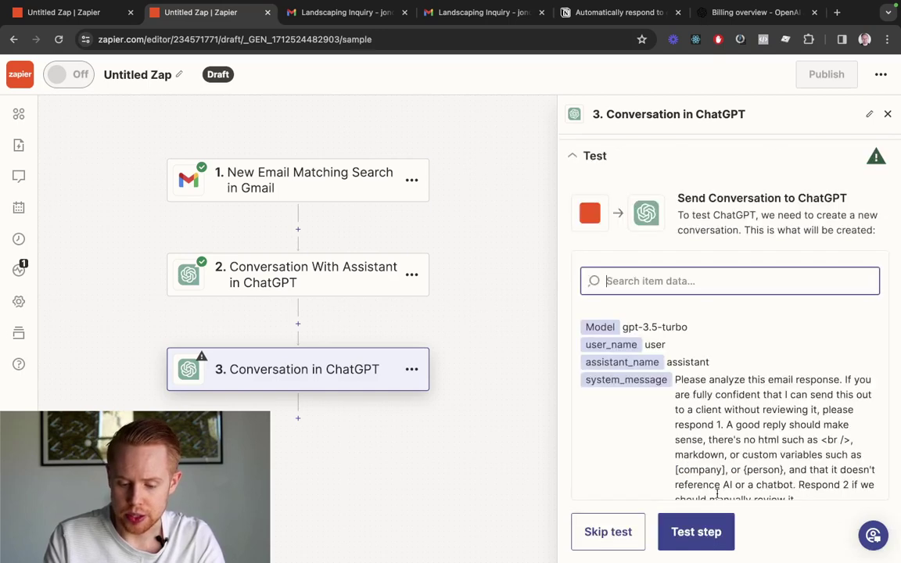
Test the checker step and confirm it returns a Reply of 1
left_click(687, 532)
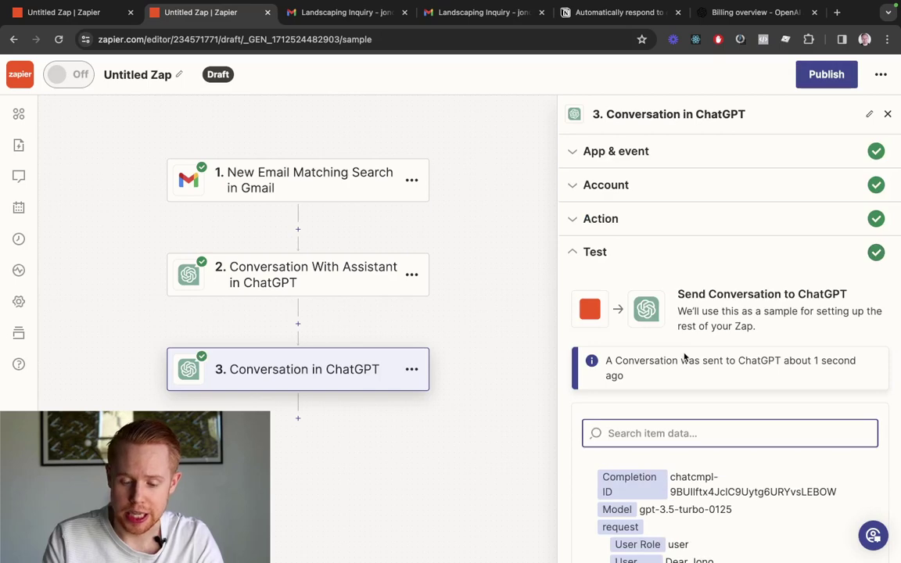
scroll(684, 357, "down", 10)
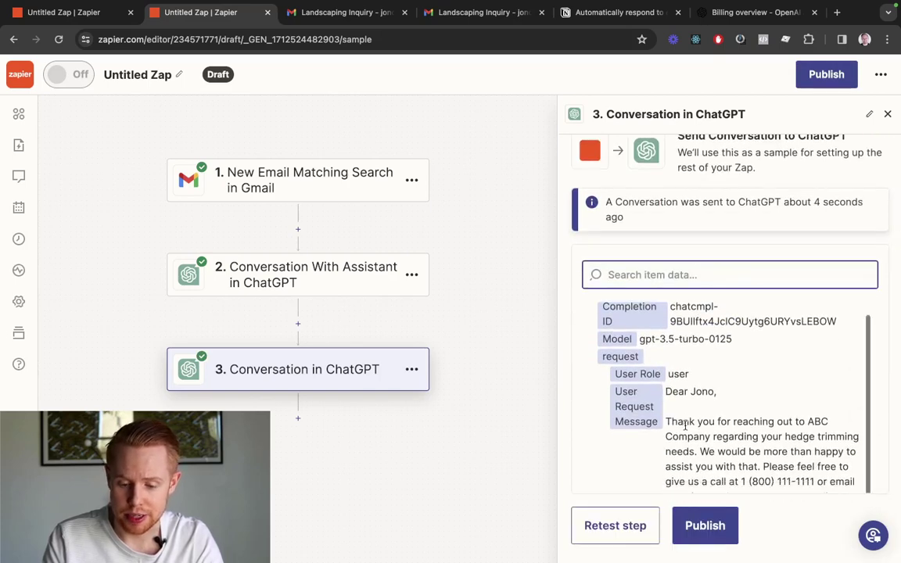
scroll(685, 429, "down", 8)
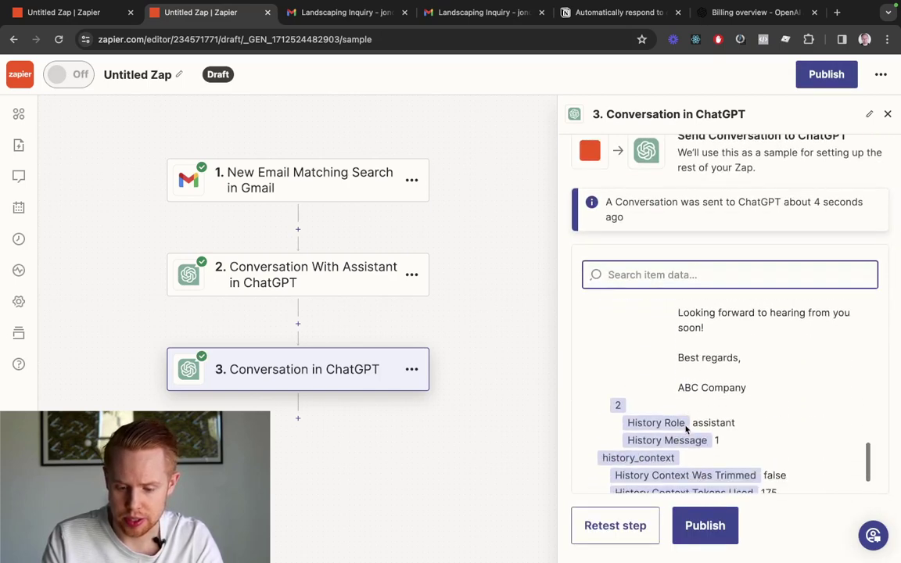
scroll(684, 429, "up", 8)
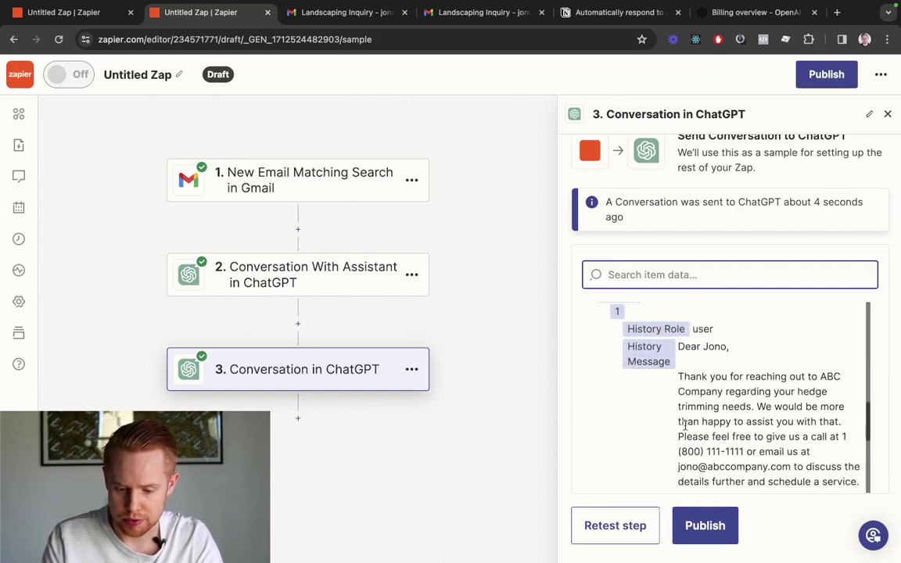
scroll(686, 428, "up", 2)
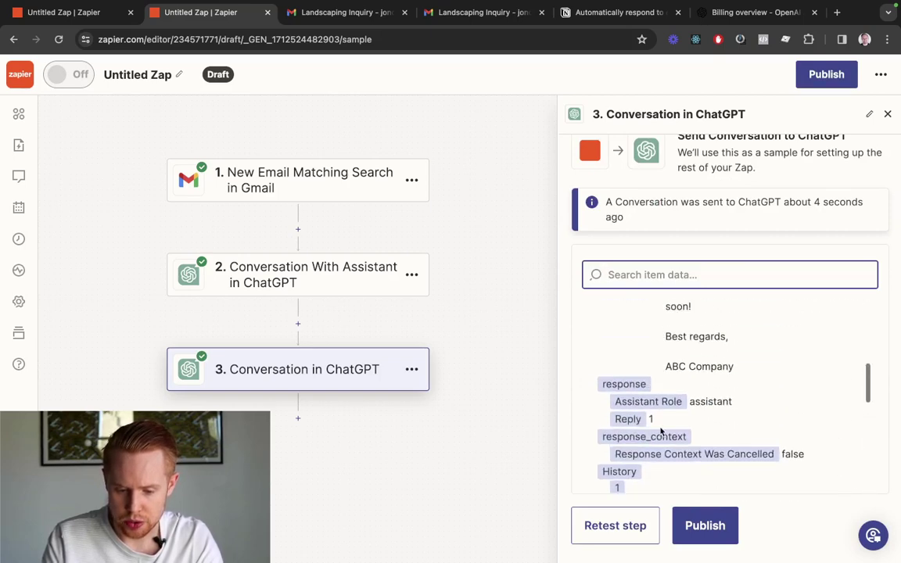
left_click(687, 425)
scroll(688, 426, "down", 10)
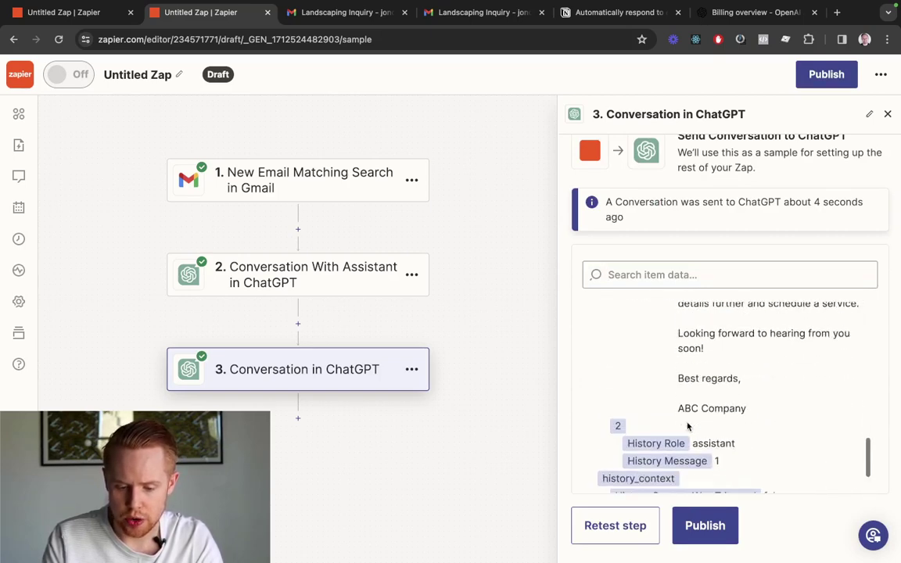
scroll(687, 422, "up", 5)
scroll(687, 422, "up", 1)
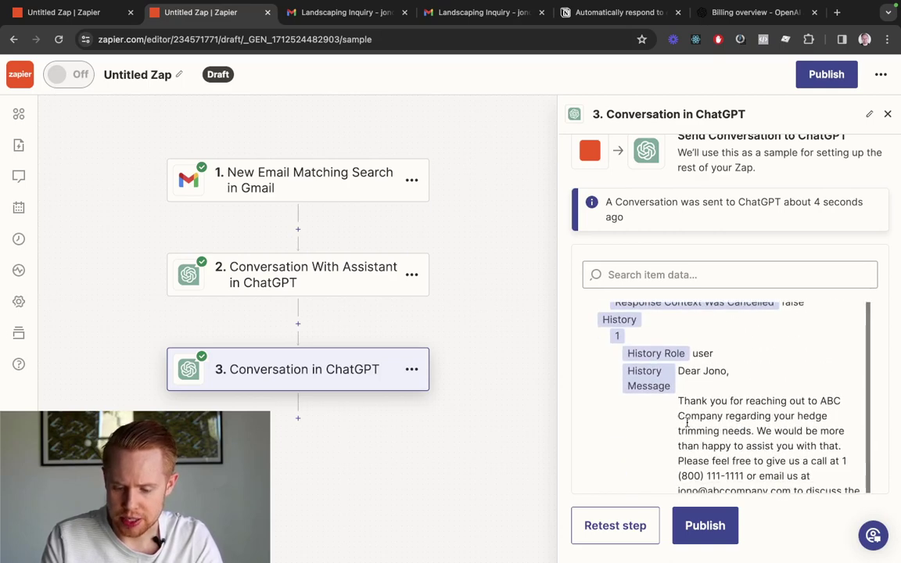
scroll(688, 425, "down", 2)
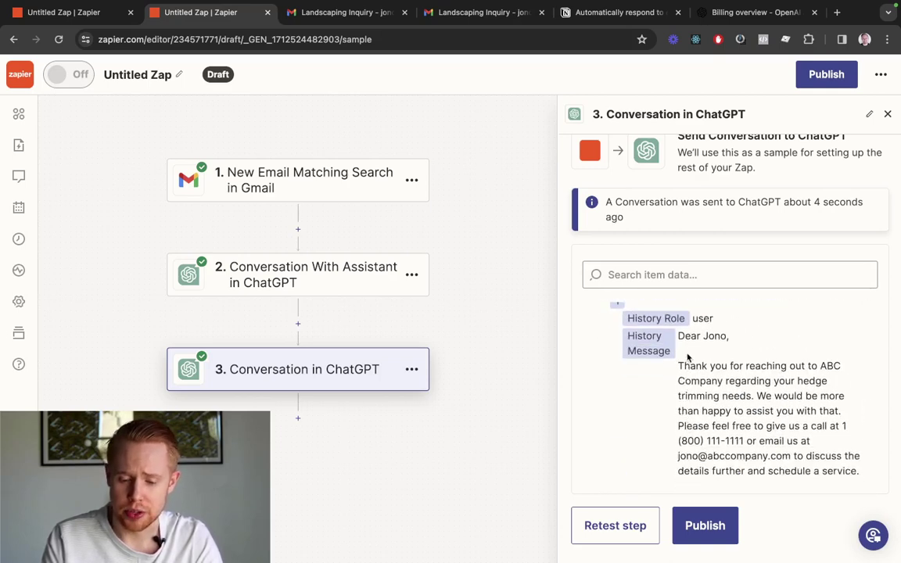
Review the drafted reply in the test data and add an empty action step after step 3
left_click_drag(681, 341, 726, 336)
scroll(709, 382, "down", 2)
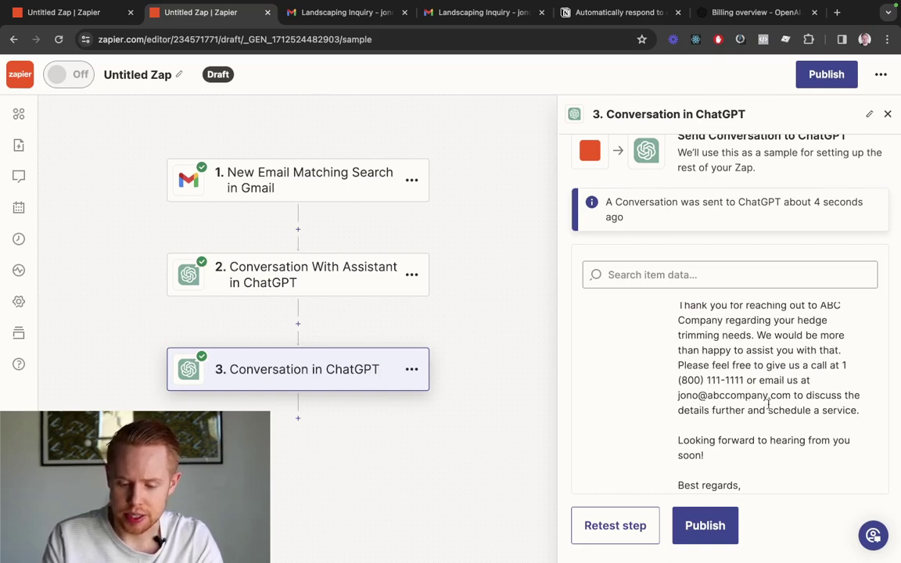
scroll(813, 411, "down", 2)
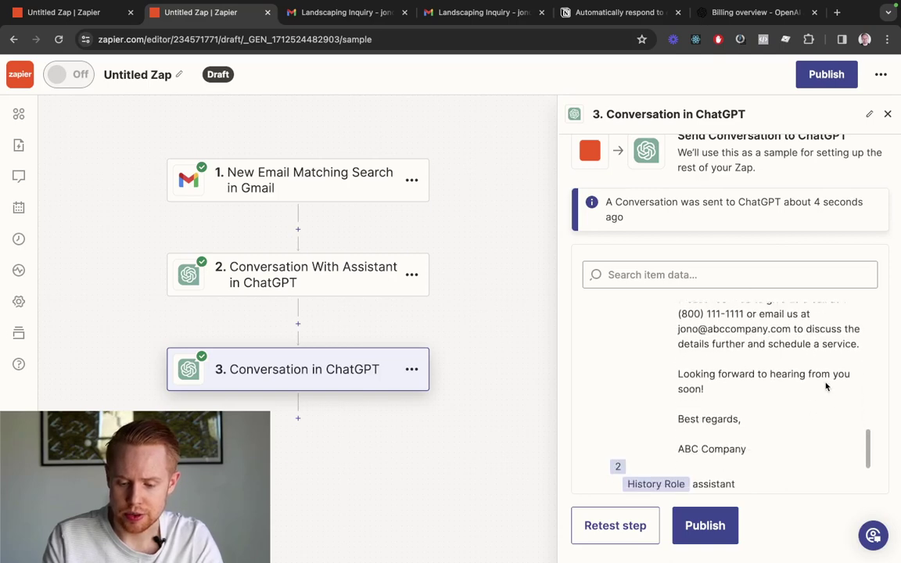
scroll(415, 372, "down", 1)
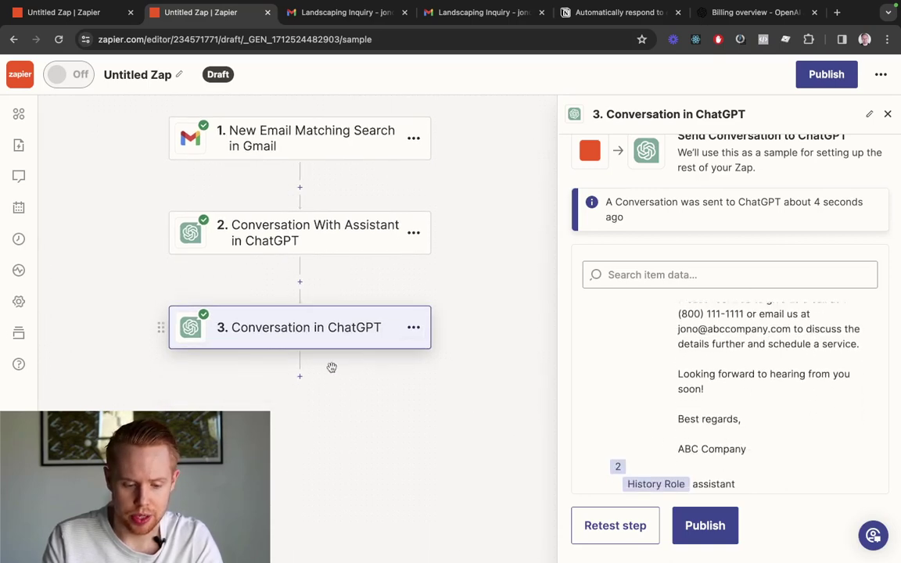
left_click(299, 370)
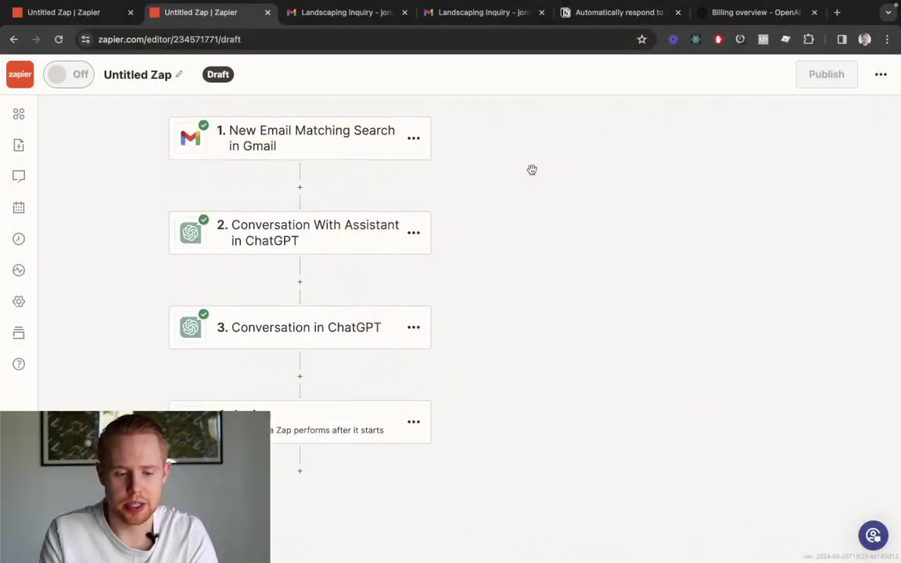
left_click(345, 296)
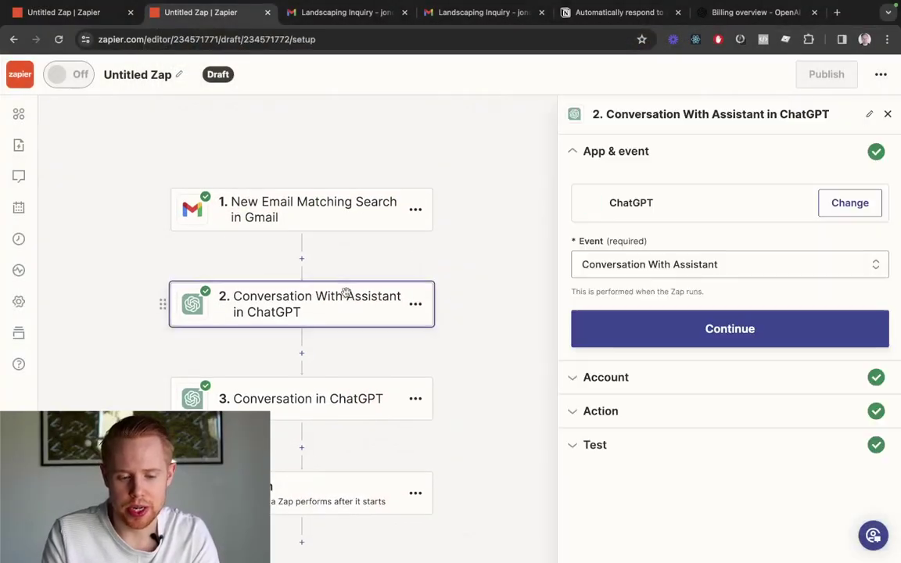
left_click(603, 411)
scroll(643, 349, "down", 5)
scroll(644, 349, "up", 3)
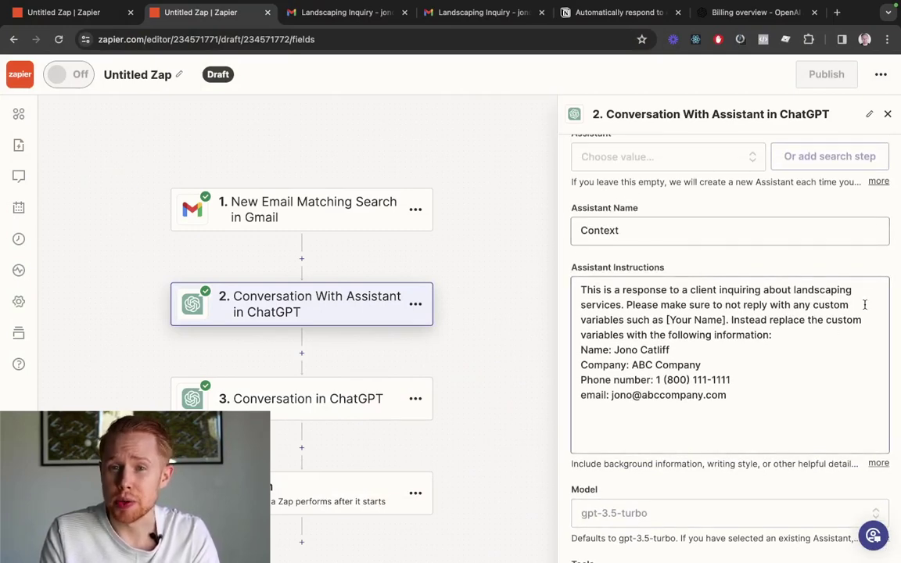
left_click(807, 391)
key("Return")
key("Return")
type("P")
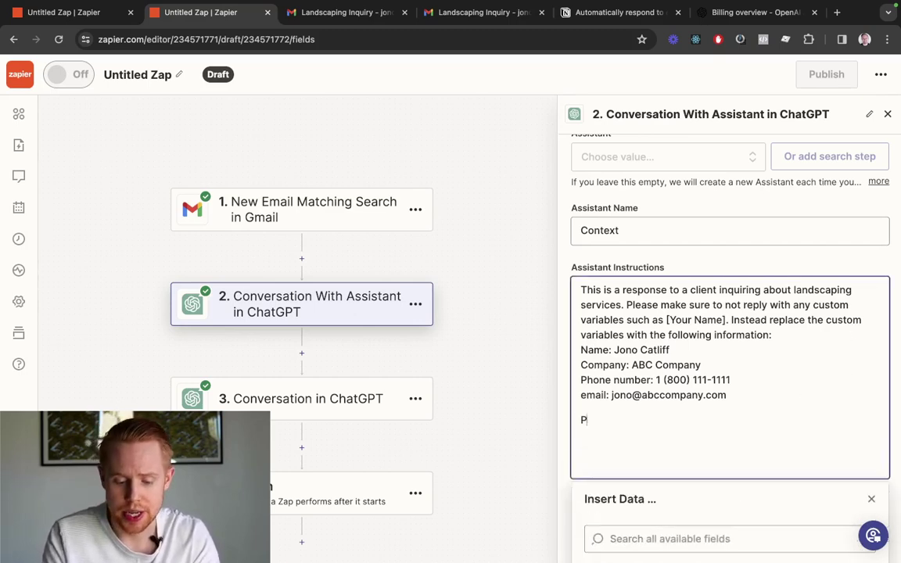
key("BackSpace")
key("BackSpace")
key("BackSpace")
key("BackSpace")
key("BackSpace")
key("BackSpace")
key("BackSpace")
key("BackSpace")
key("BackSpace")
key("BackSpace")
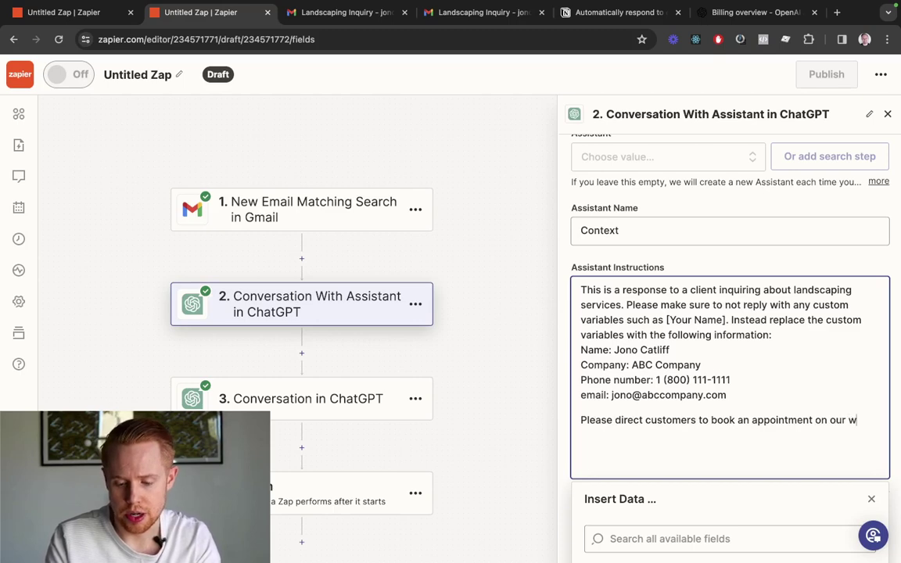
type("et here: https://abccompany.com/appointment")
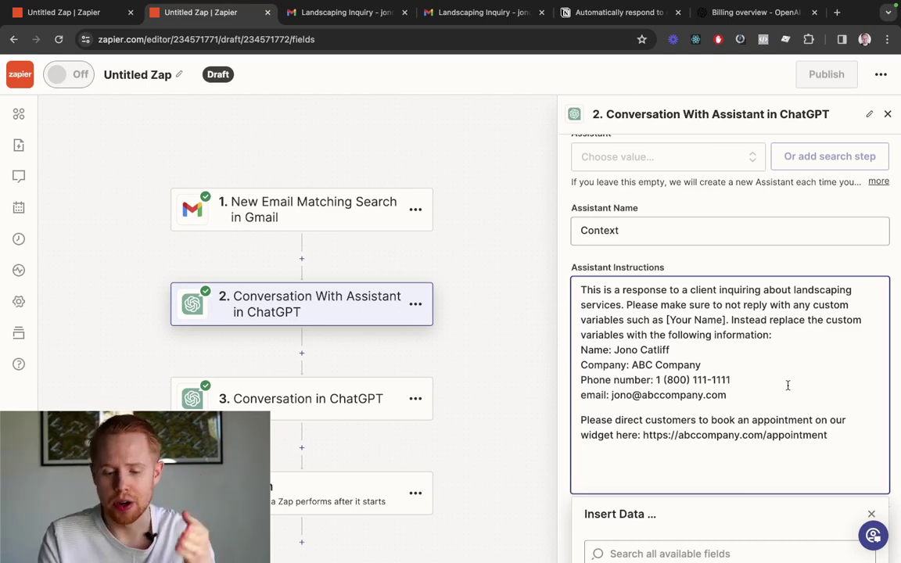
scroll(763, 351, "down", 10)
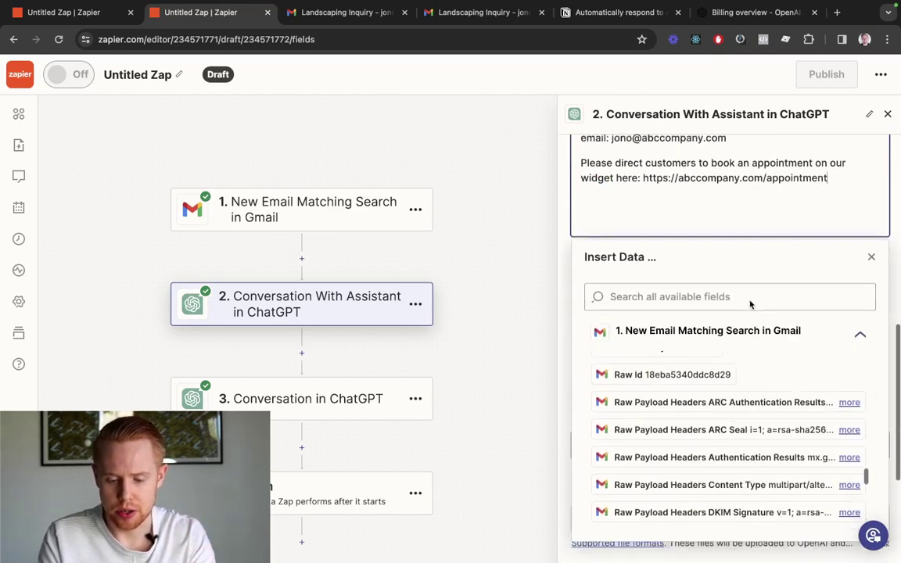
scroll(750, 328, "down", 3)
left_click(523, 463)
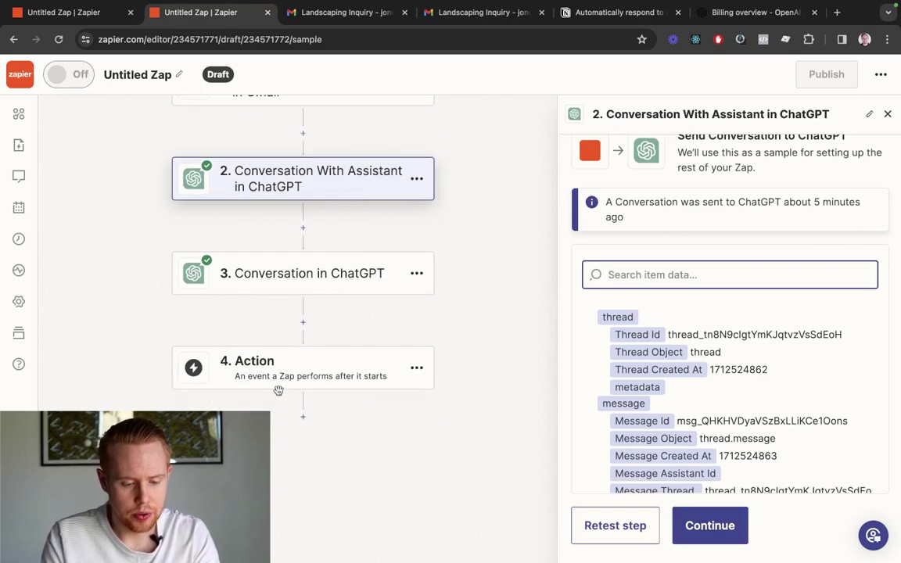
Make the empty fourth step a Paths step with Path A and Path B branches
left_click(252, 367)
left_click(591, 313)
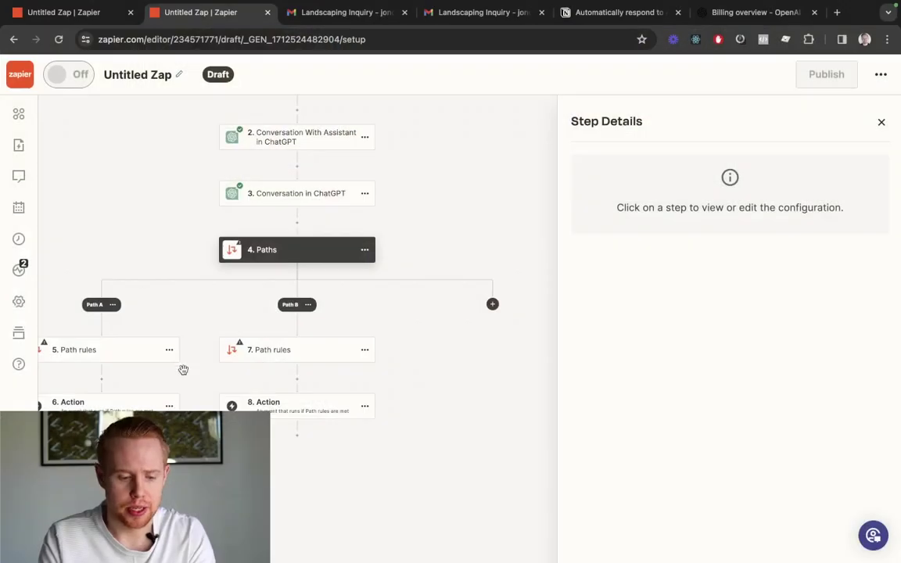
scroll(183, 369, "left", 3)
left_click(194, 357)
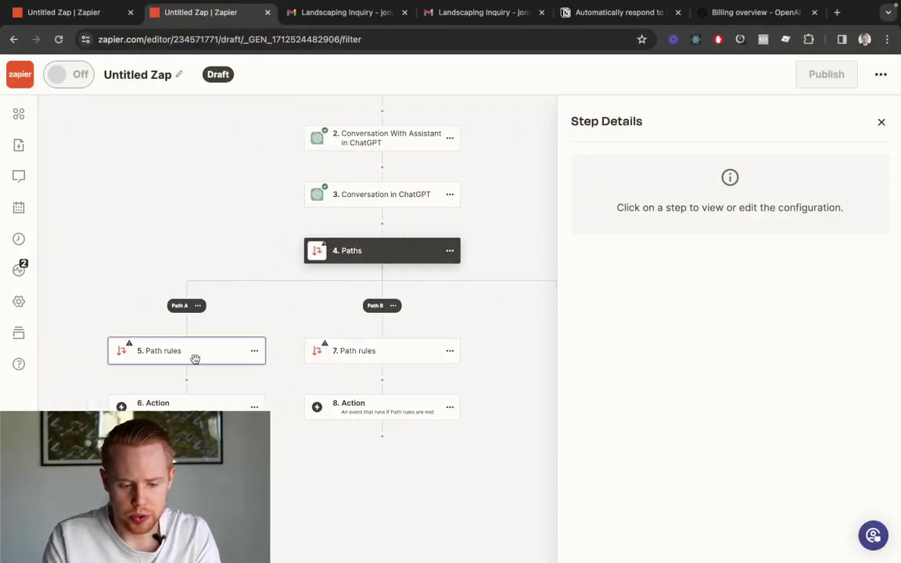
Rename Path A to 'Good to sent' and base its rule on step 3's Reply
left_click(867, 117)
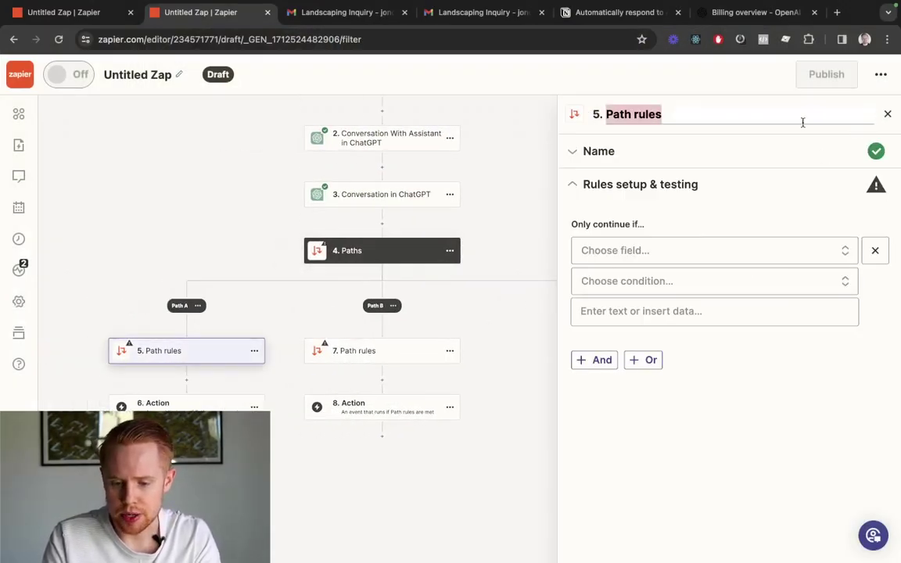
type("Good to sent")
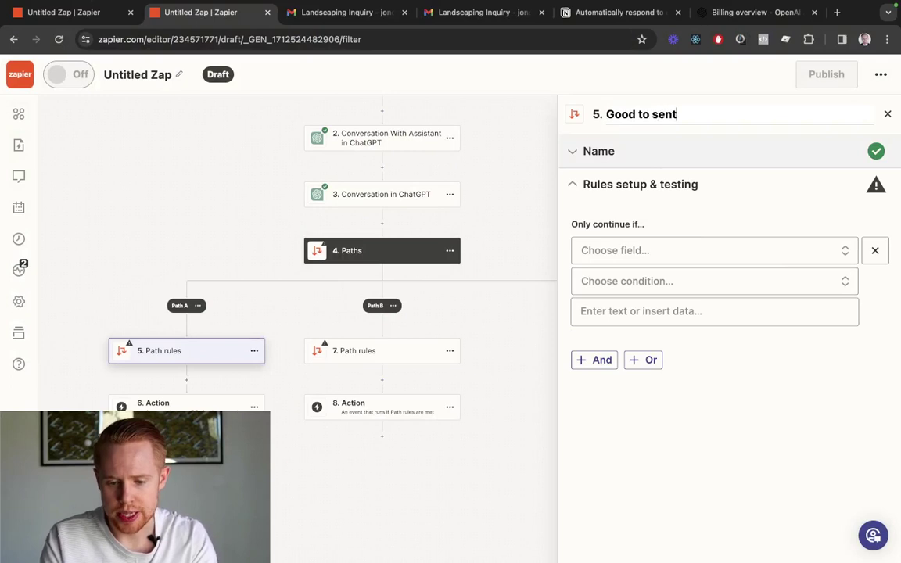
key("Return")
left_click(602, 251)
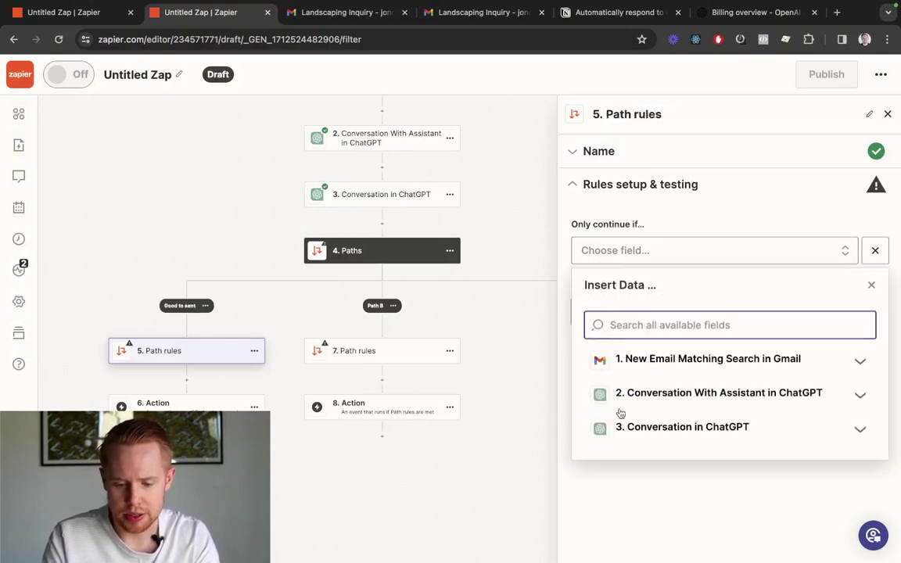
left_click(614, 426)
scroll(624, 438, "down", 5)
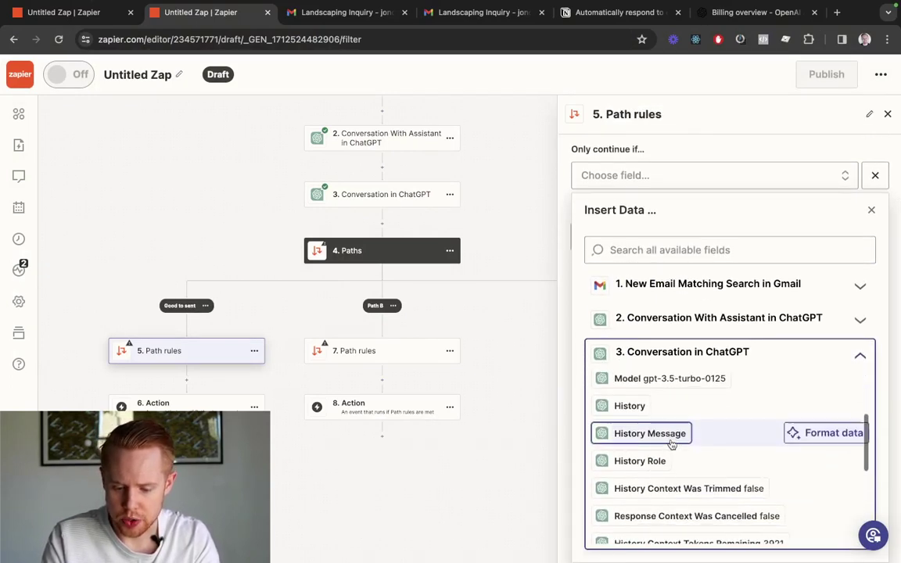
scroll(671, 444, "down", 5)
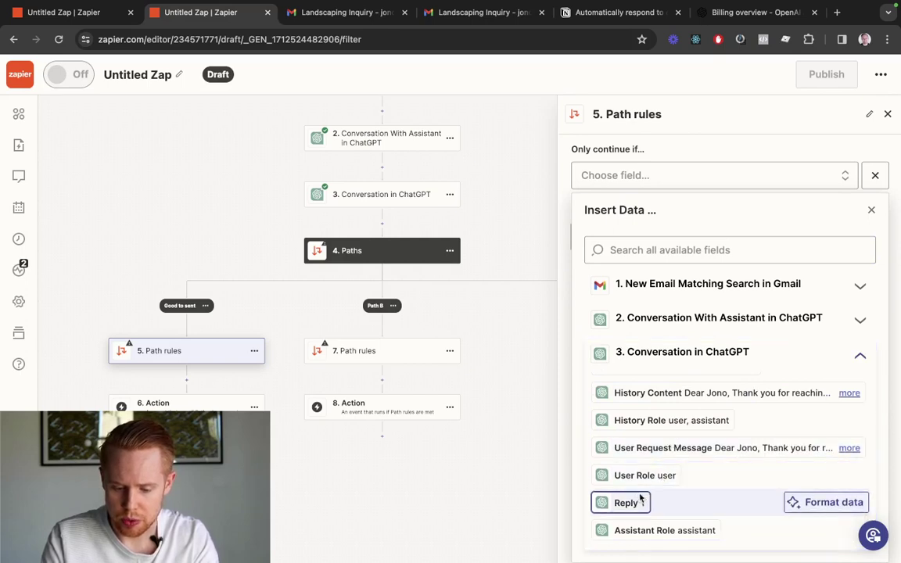
left_click(625, 502)
Set the rule to (Text) Contains 1 and test it successfully
left_click(672, 283)
left_click(617, 316)
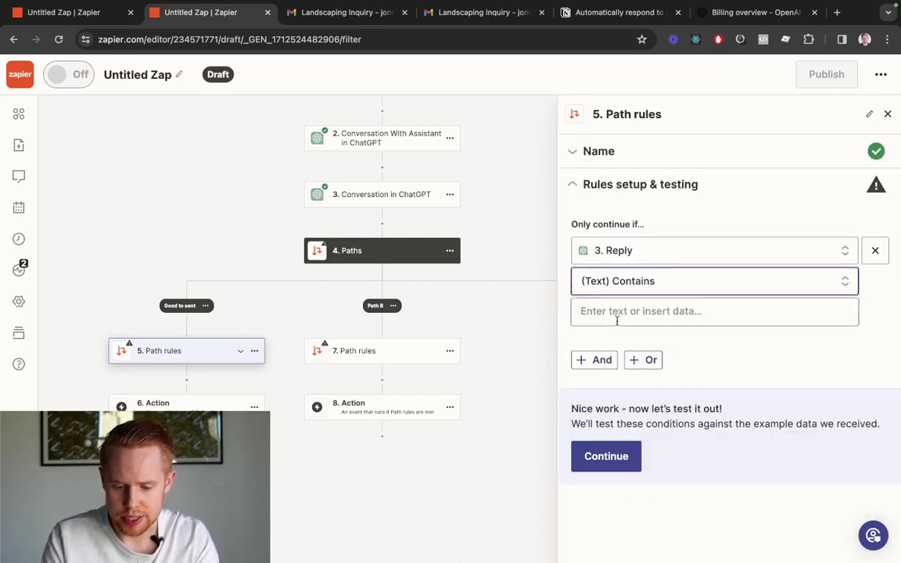
left_click(617, 317)
type("1")
left_click(524, 493)
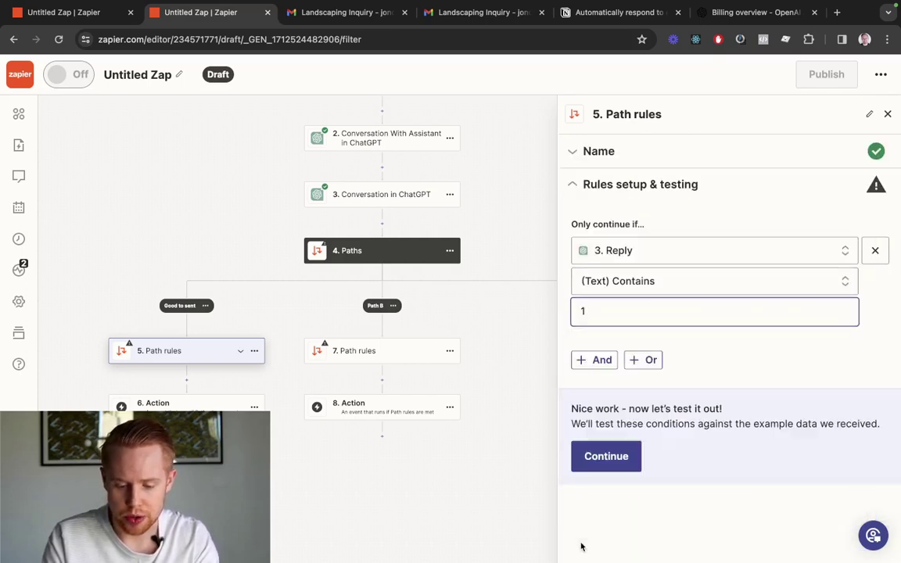
left_click(604, 457)
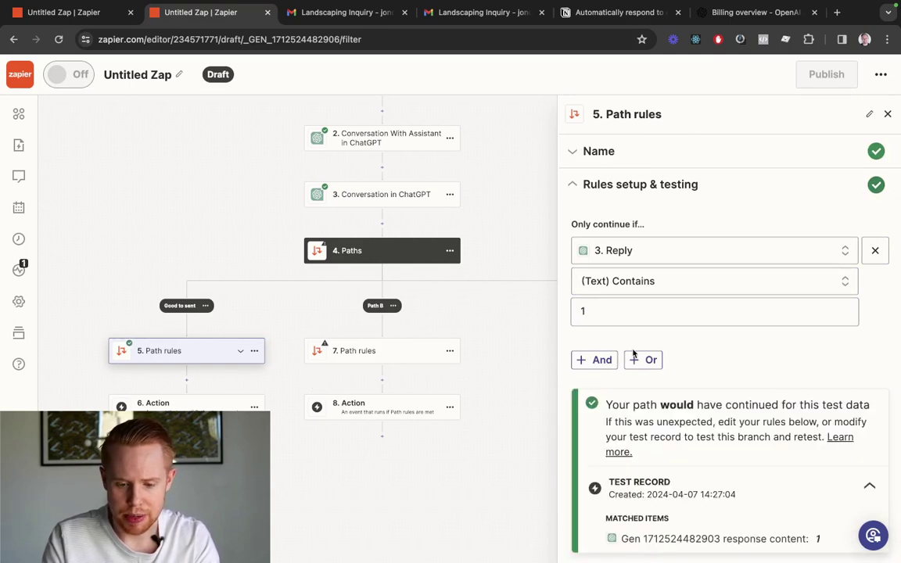
left_click_drag(607, 404, 758, 438)
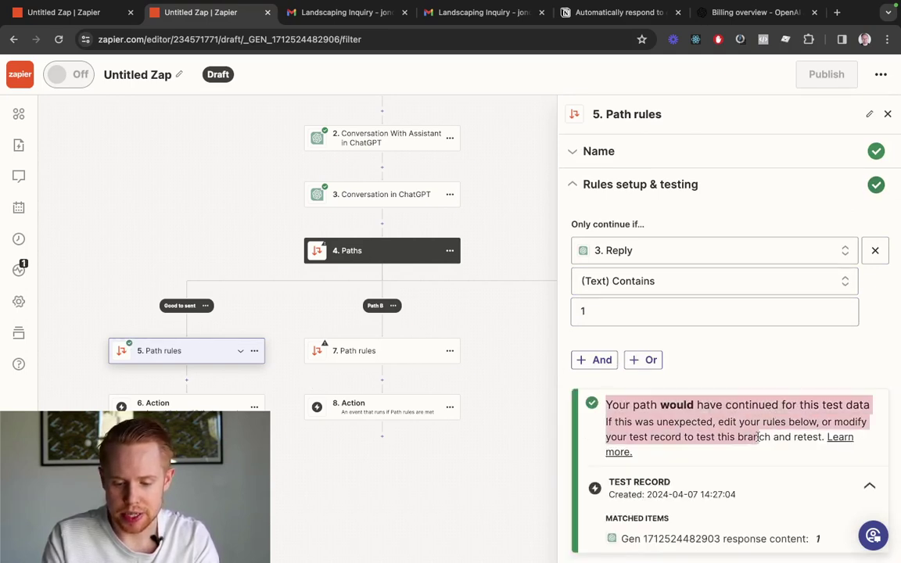
Rename the second path to 'Please create a draft' and base its rule on step 3's Reply
left_click(361, 359)
left_click(868, 114)
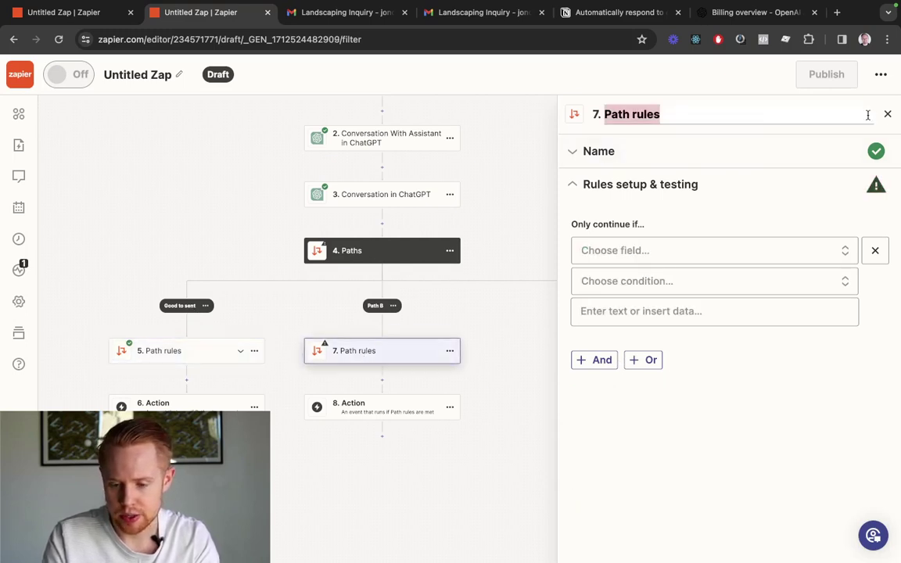
key("Left")
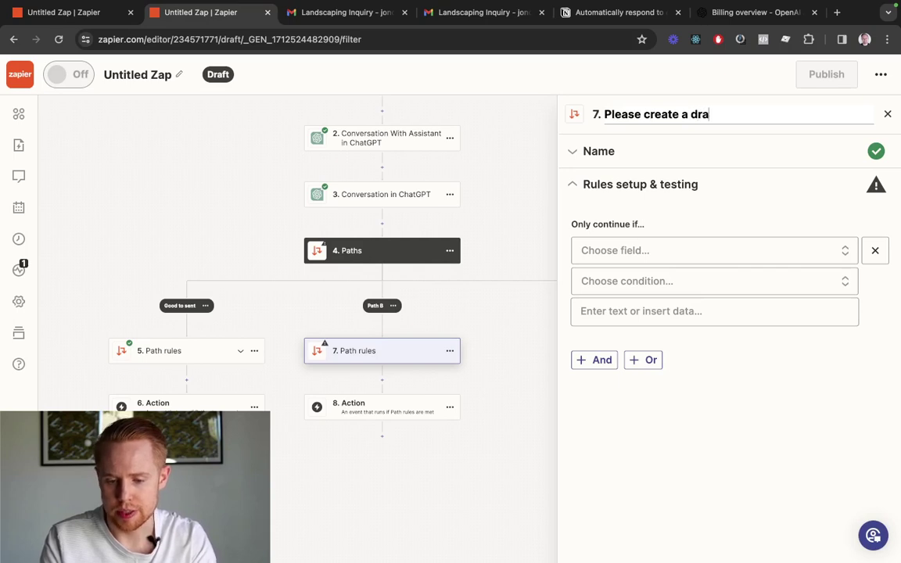
key("Return")
left_click(607, 252)
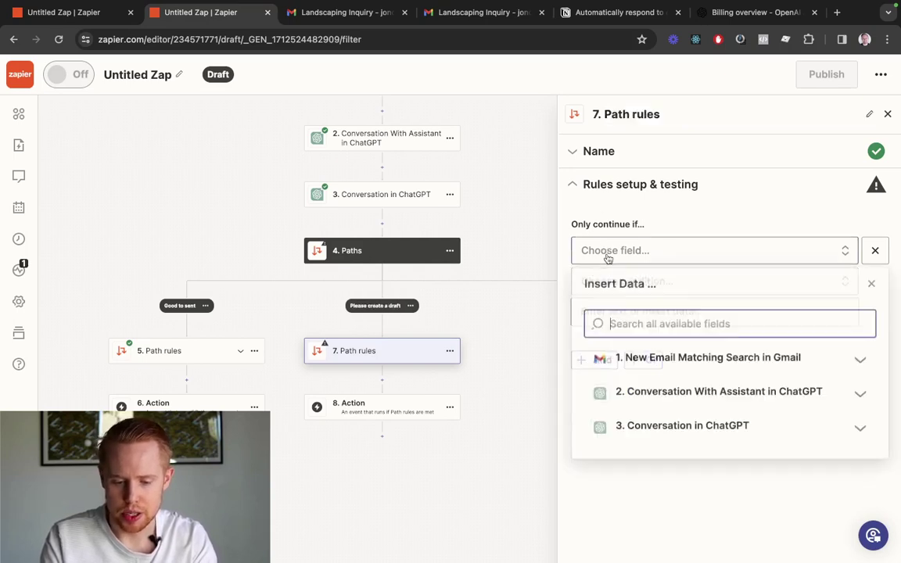
type("reply")
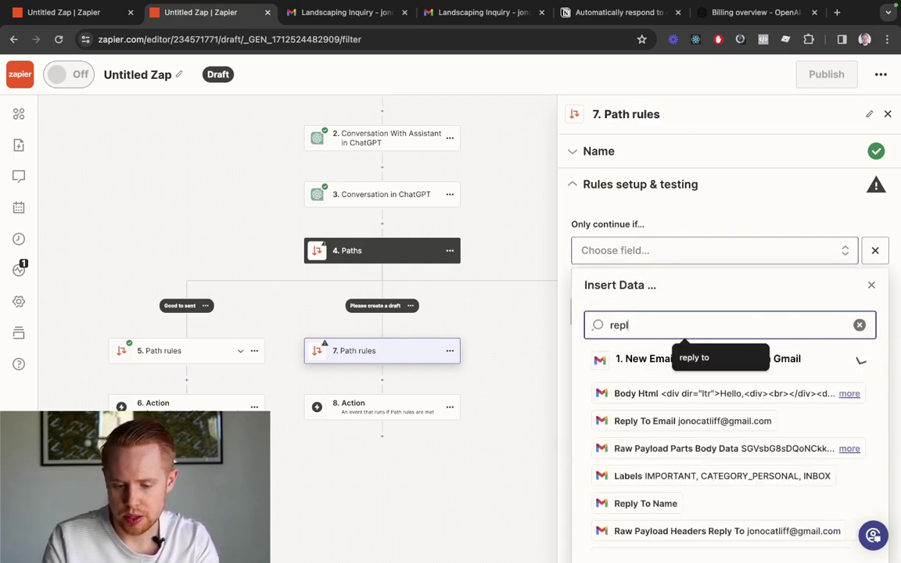
scroll(623, 389, "down", 10)
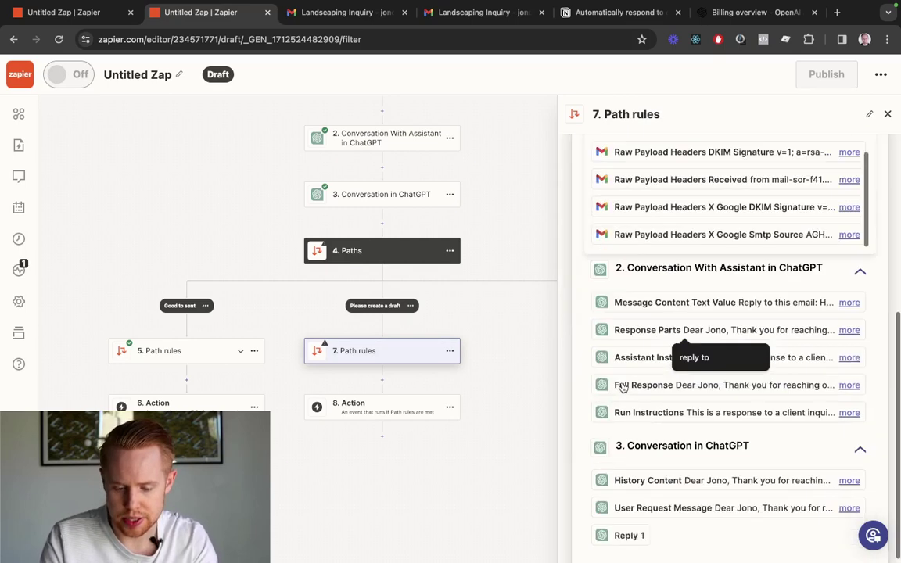
left_click(623, 529)
Set the second path's rule to (Text) Contains 2 and test it
left_click(640, 280)
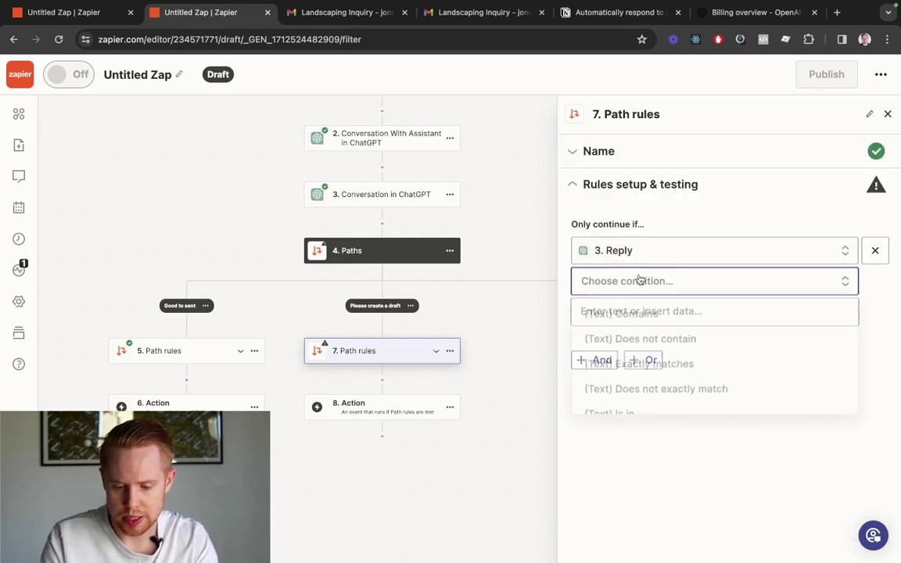
left_click(607, 327)
left_click(603, 317)
type("2")
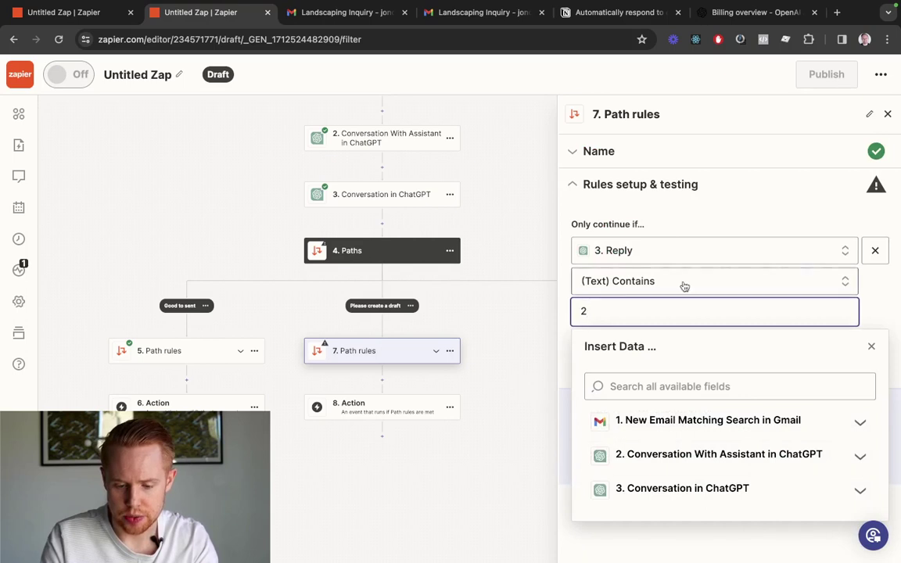
left_click(796, 217)
left_click(612, 461)
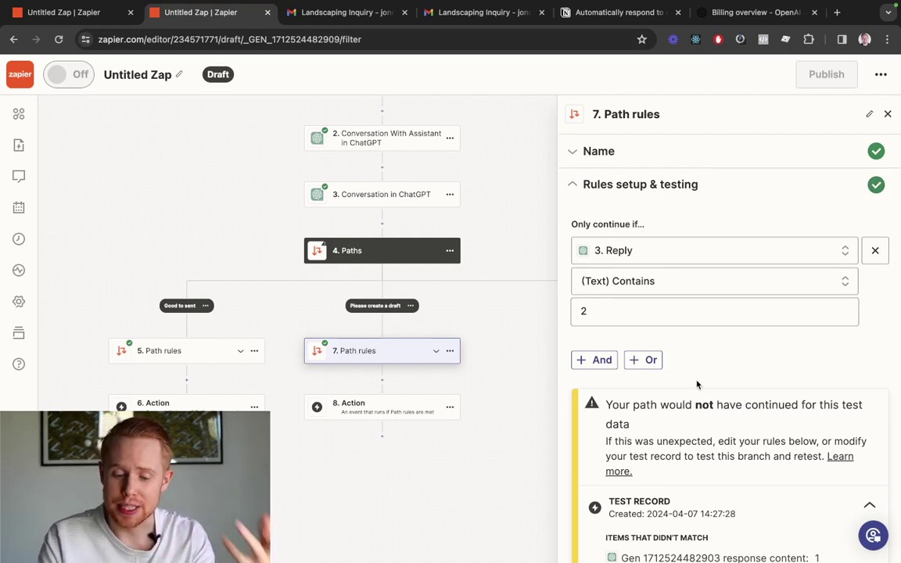
scroll(697, 384, "down", 2)
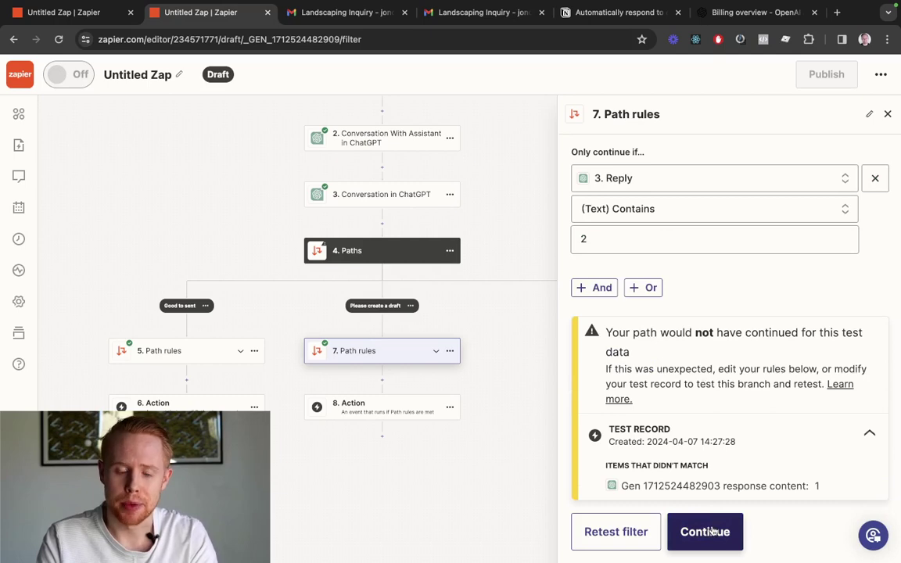
Make step 6 on the Good to sent path a Gmail action
left_click(704, 531)
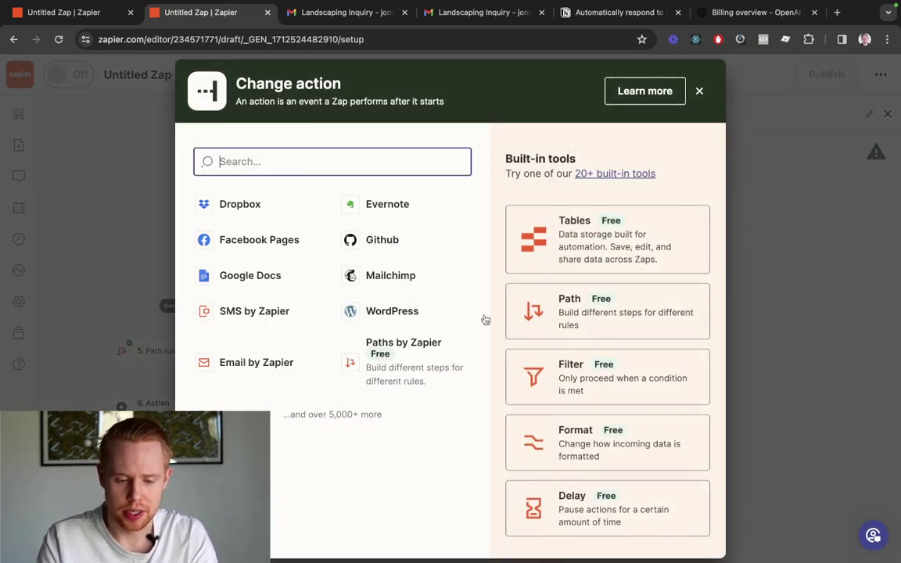
left_click(699, 92)
left_click(367, 406)
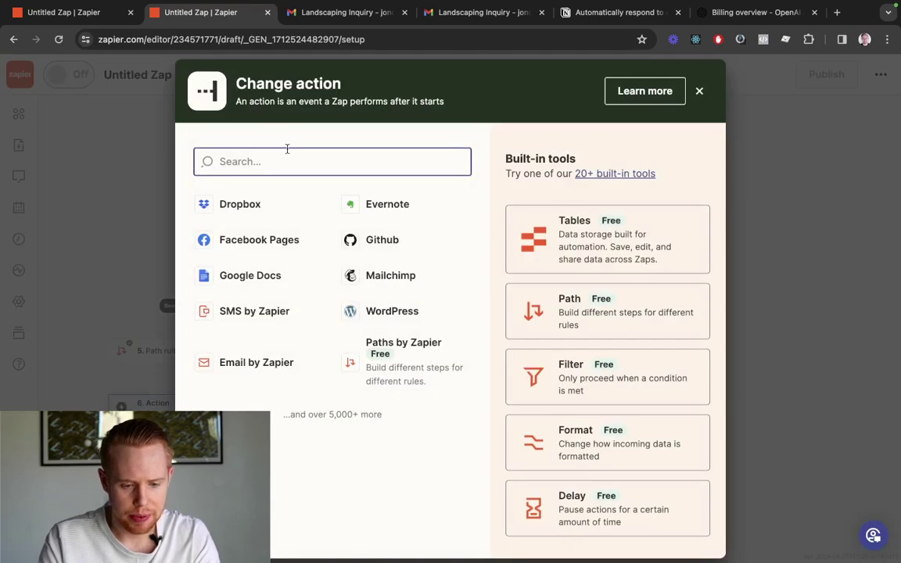
type("gmail")
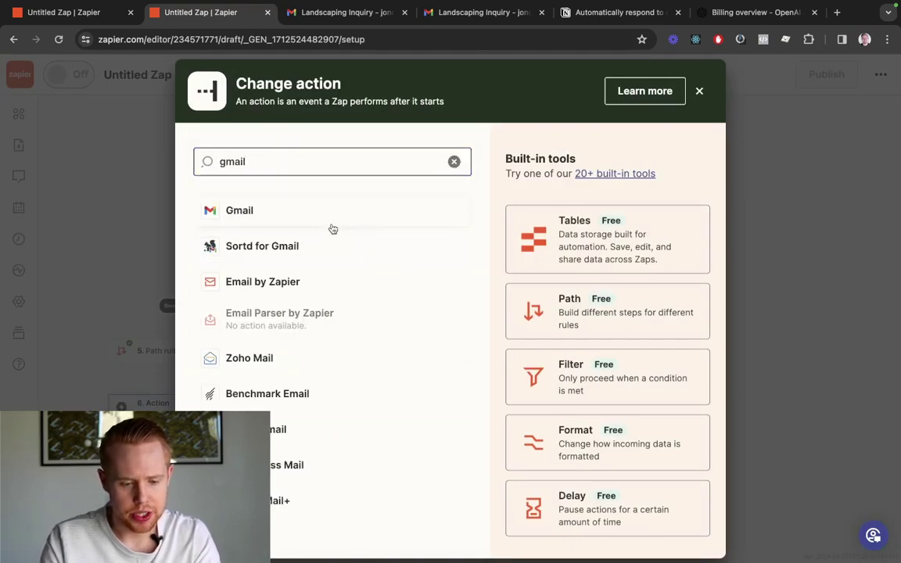
left_click(331, 225)
Choose Reply to Email as the Gmail event and continue
left_click(661, 264)
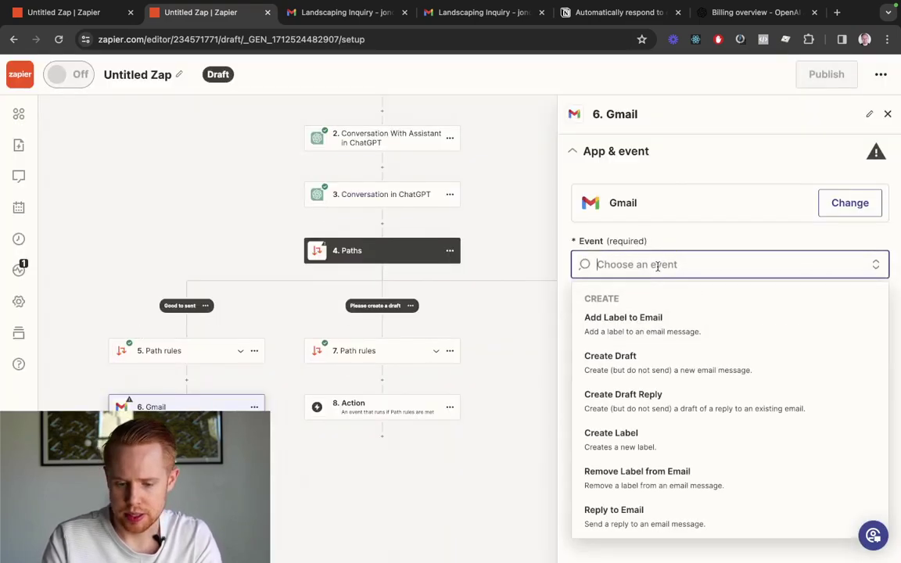
scroll(639, 412, "down", 2)
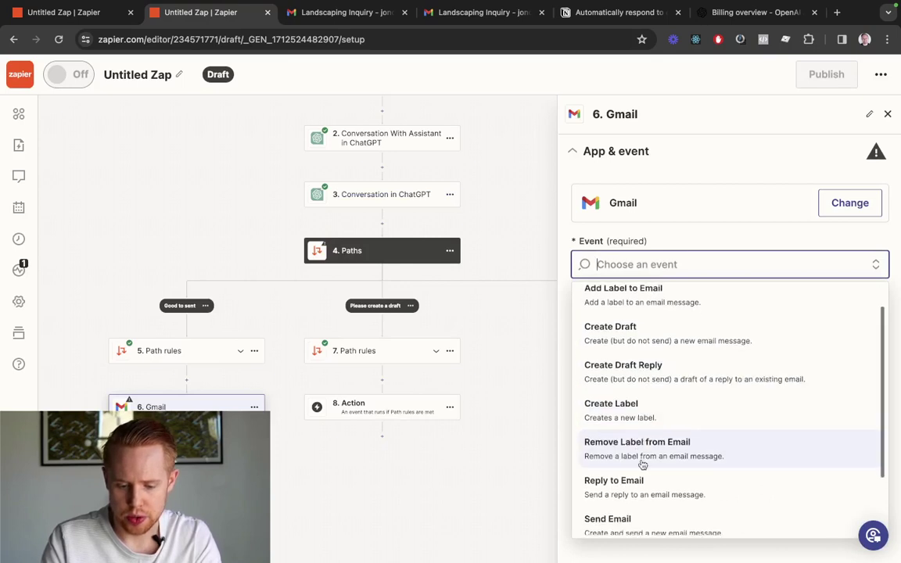
scroll(666, 463, "down", 3)
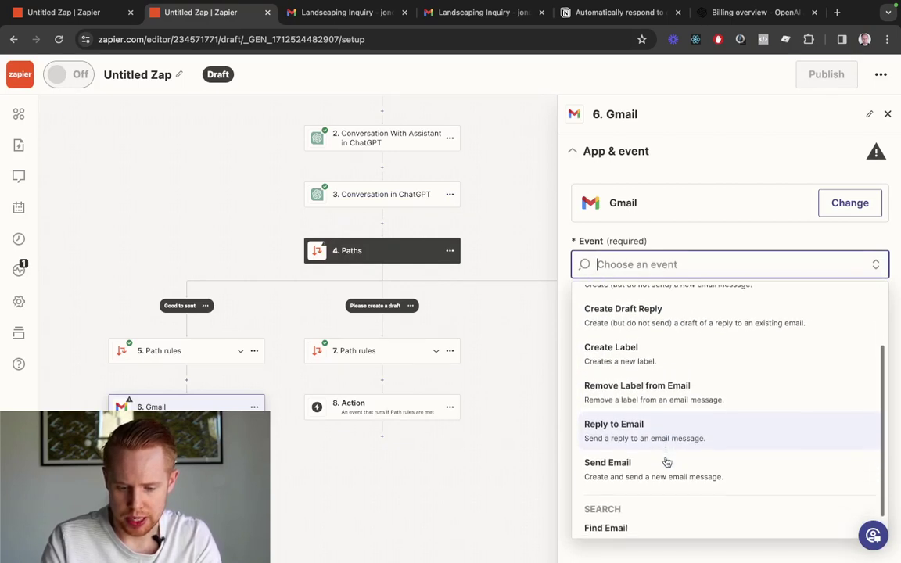
scroll(666, 463, "up", 5)
scroll(666, 462, "down", 1)
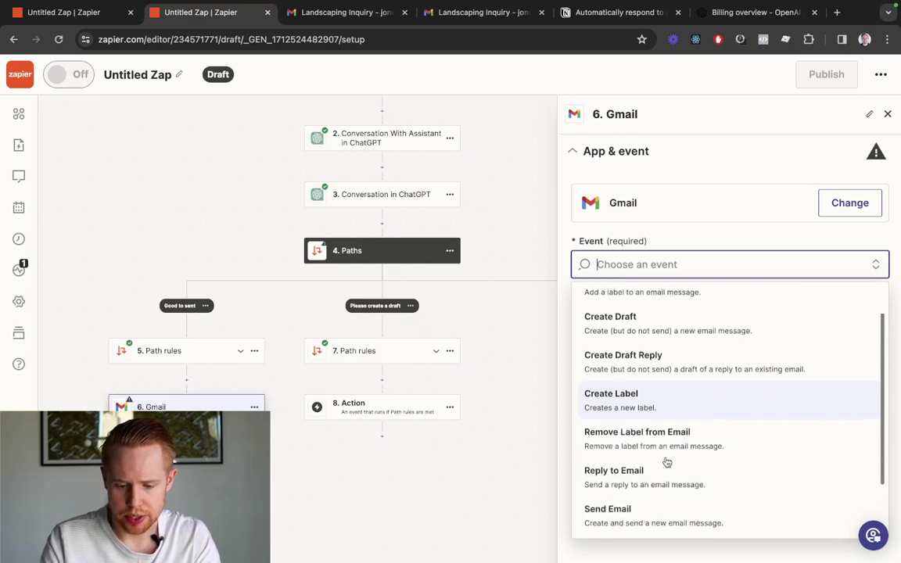
scroll(662, 467, "up", 1)
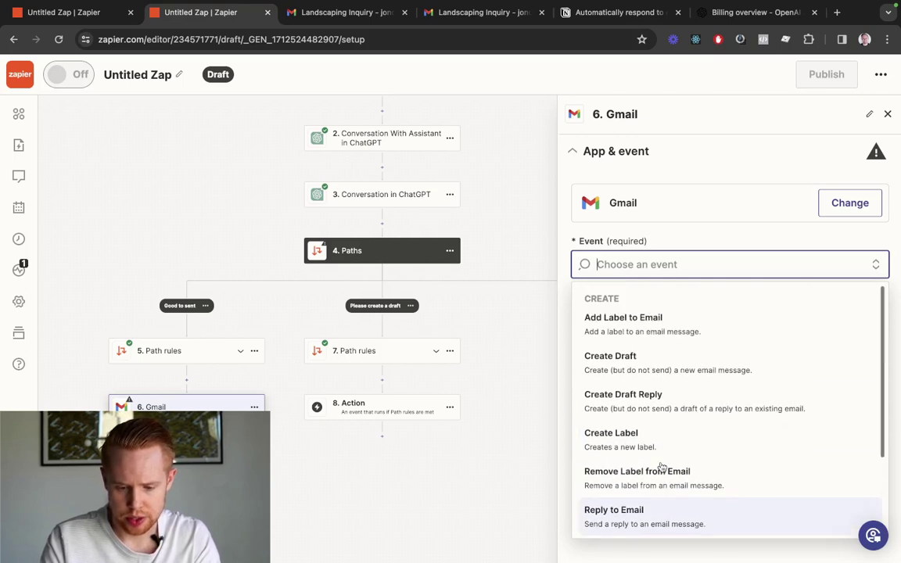
scroll(667, 347, "down", 1)
scroll(667, 347, "down", 2)
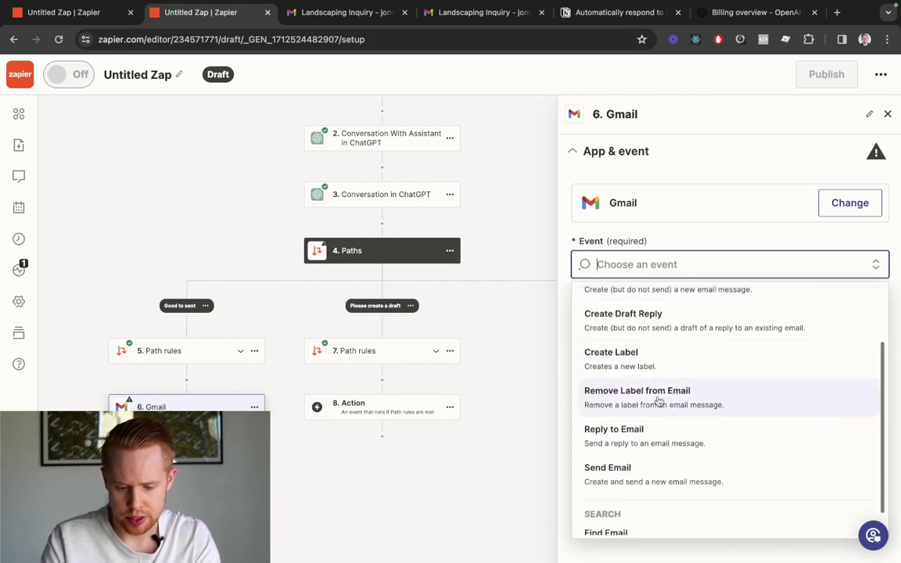
left_click(645, 443)
left_click(639, 341)
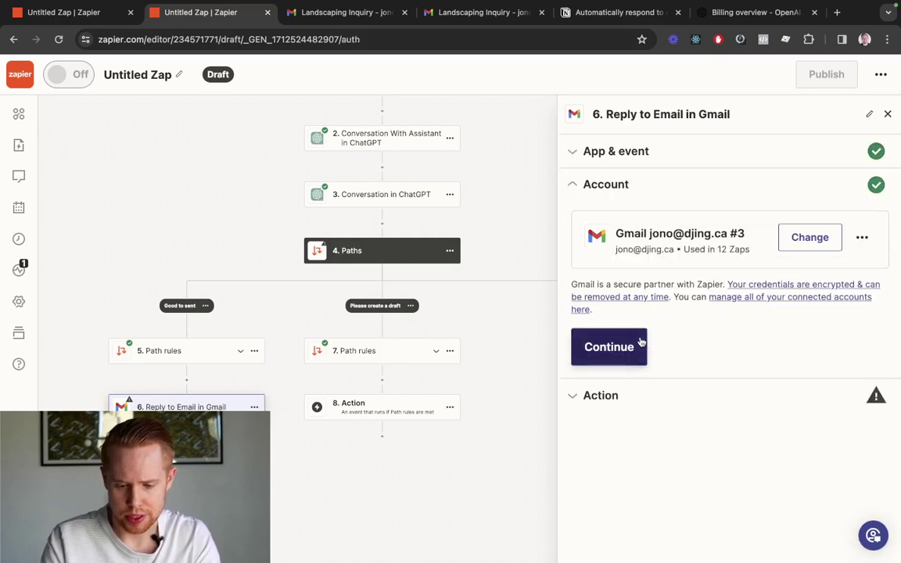
Confirm the Gmail account and map Thread to the trigger email's Thread Id
left_click(630, 354)
scroll(680, 359, "down", 5)
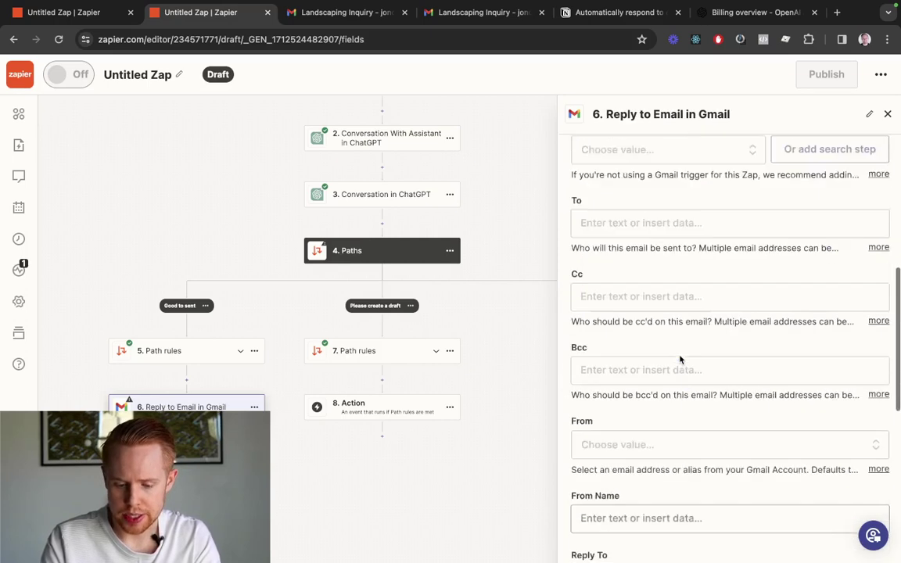
scroll(657, 204, "up", 3)
left_click(610, 289)
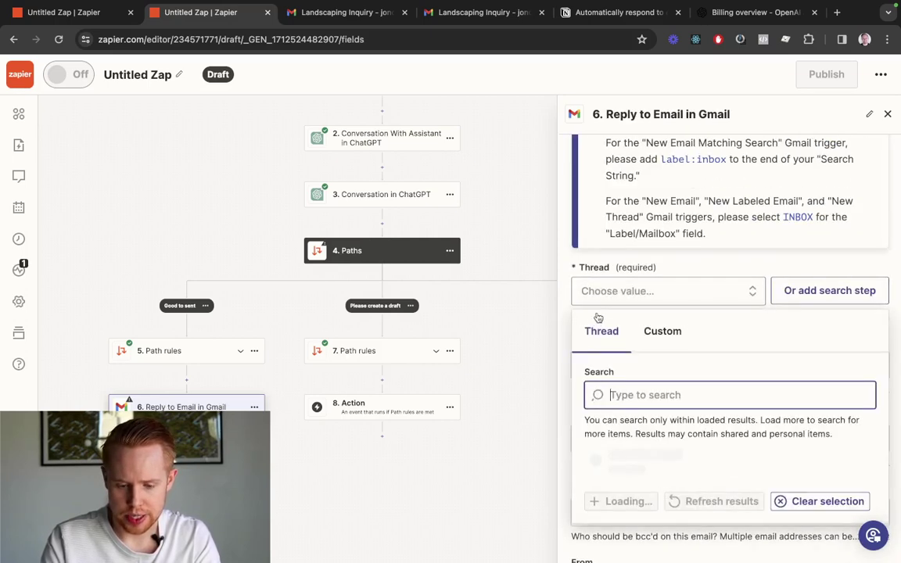
type("threathrea")
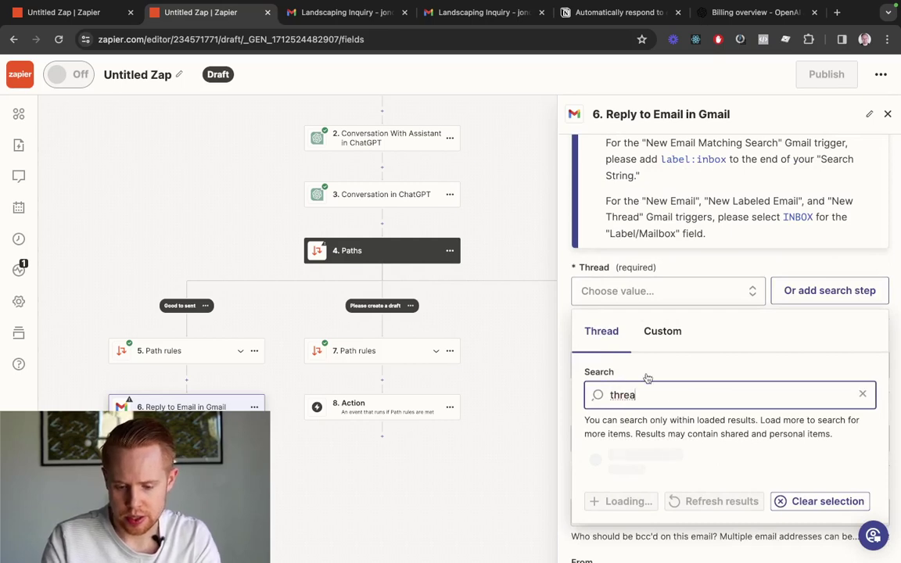
left_click(658, 332)
left_click(639, 389)
type("thread id")
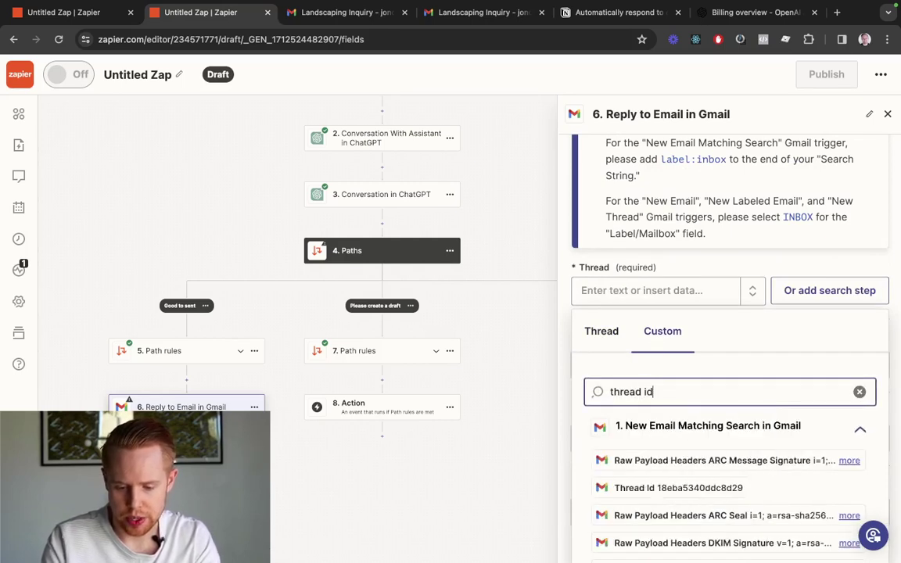
scroll(633, 454, "down", 3)
left_click(670, 375)
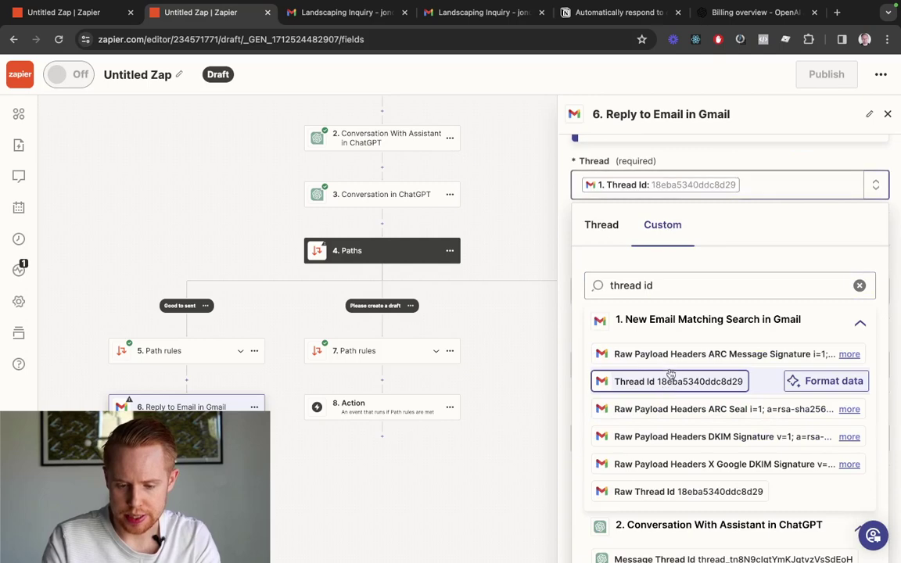
Set the reply's To field to the trigger email's From Email
left_click(344, 12)
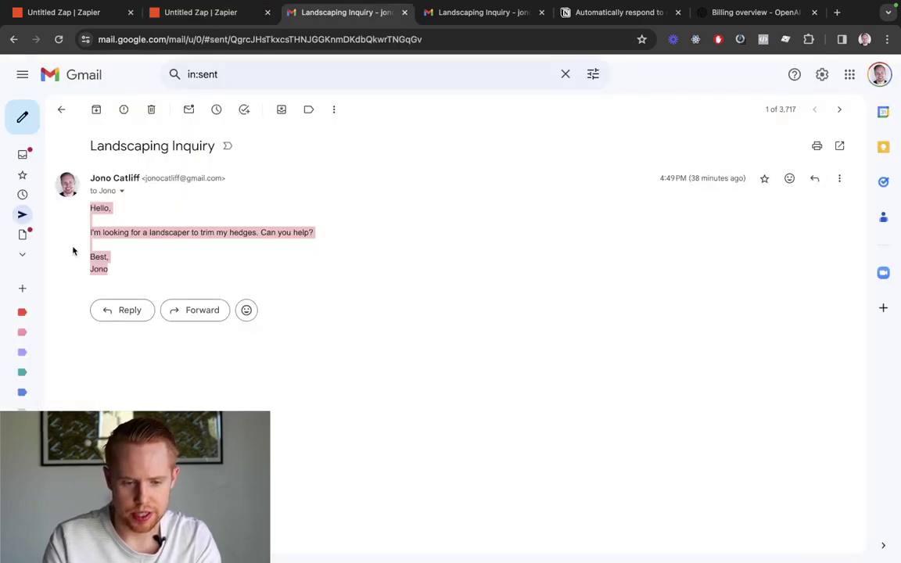
key("ctrl+shift+Tab")
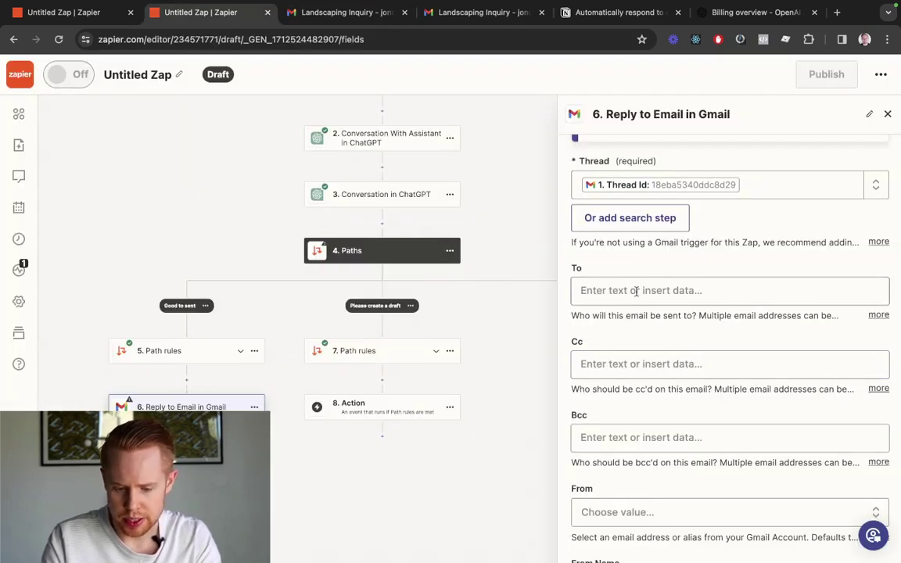
left_click(636, 291)
type("from")
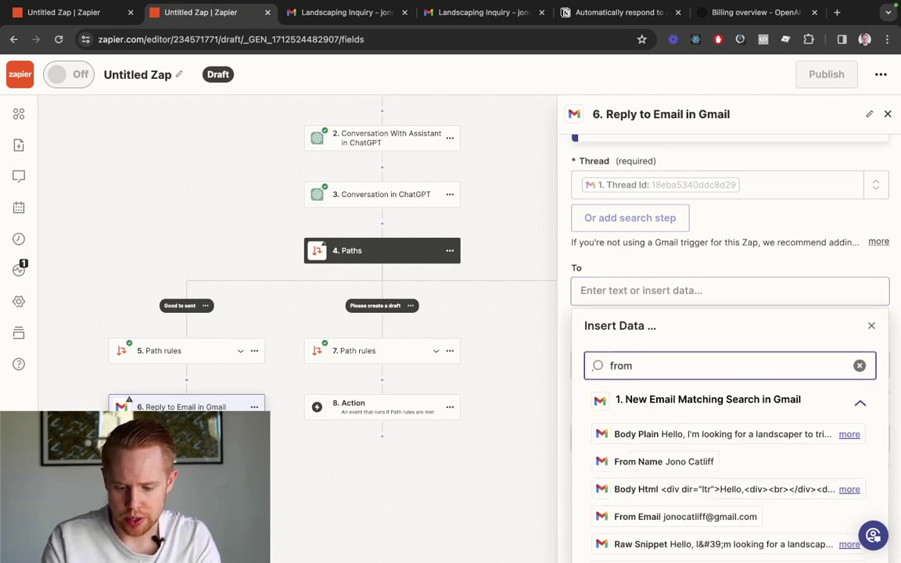
left_click(641, 443)
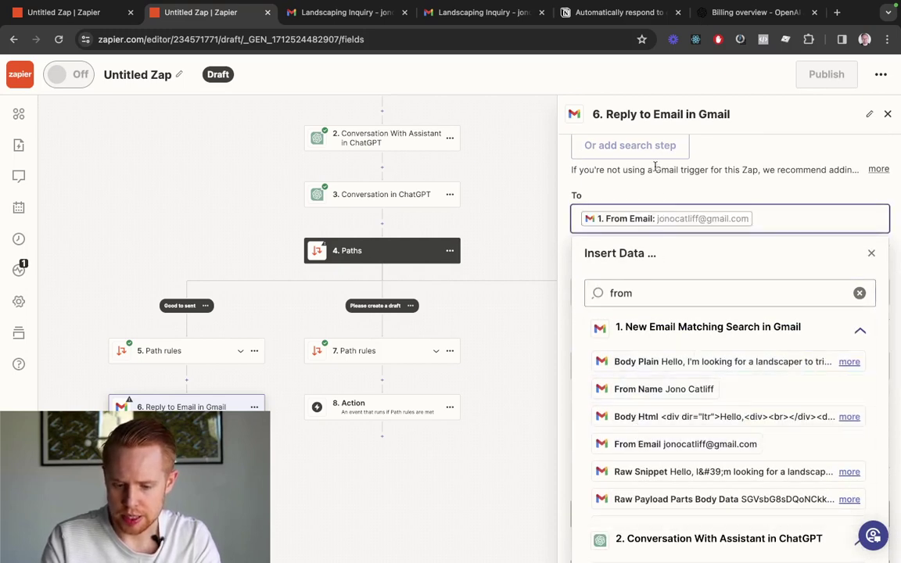
double_click(576, 195)
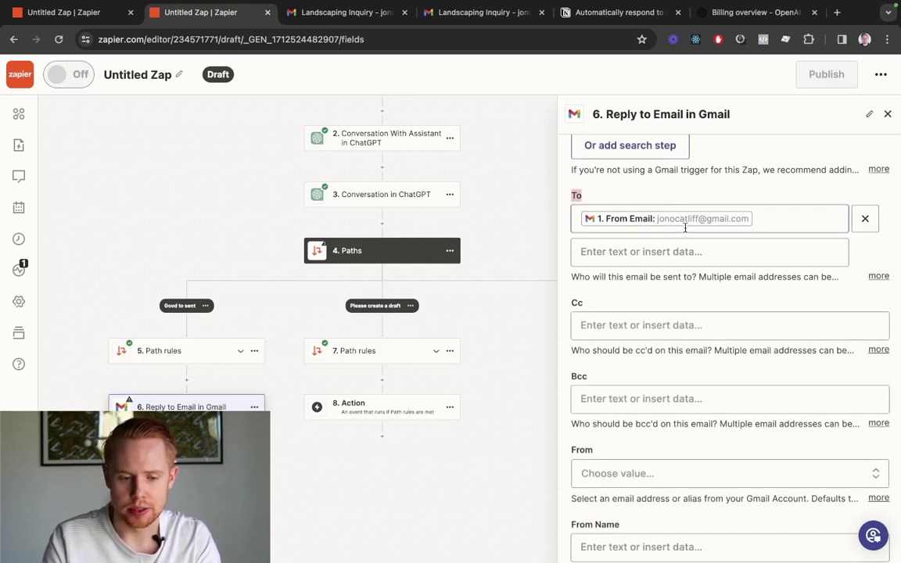
key("ctrl+Tab")
left_click(147, 178)
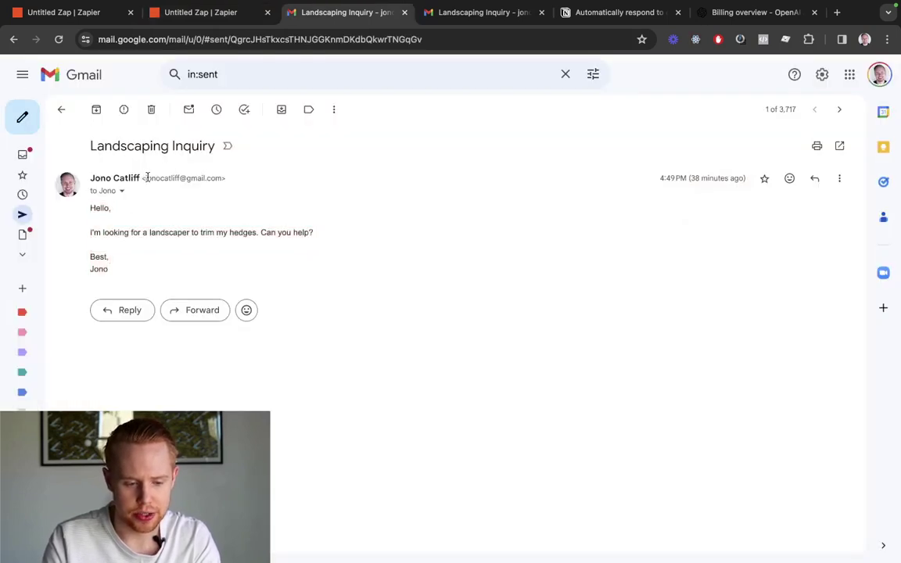
key("ctrl+shift+Tab")
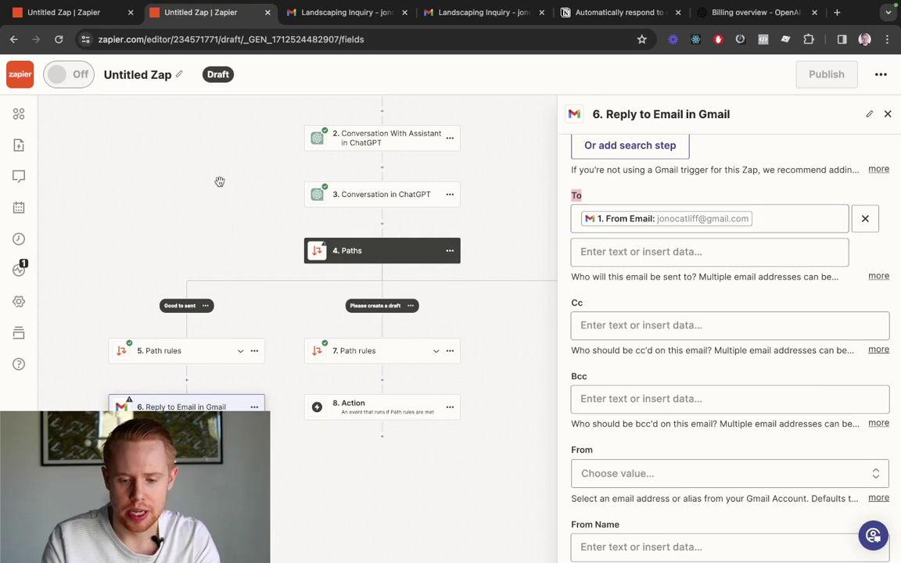
scroll(652, 305, "down", 5)
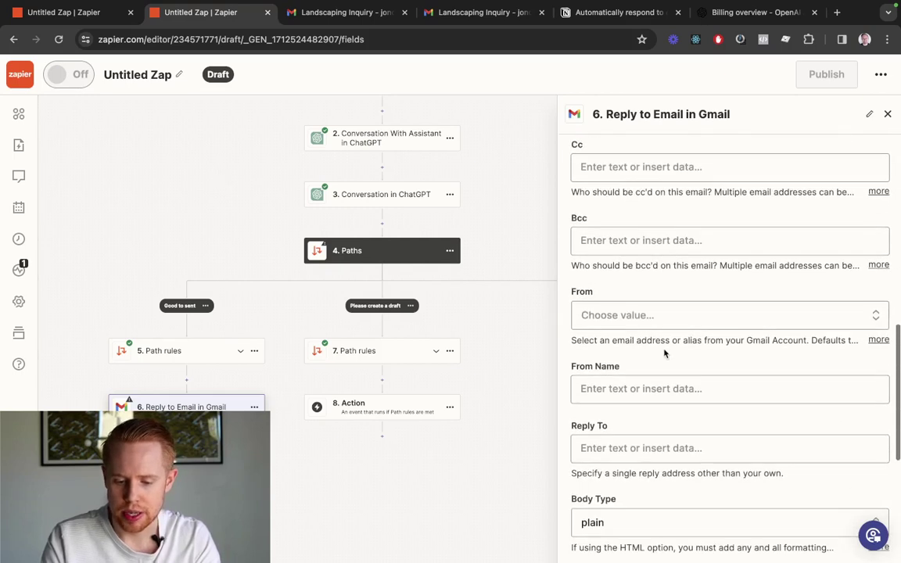
Choose the account's own address as From and leave From Name empty
left_click(668, 315)
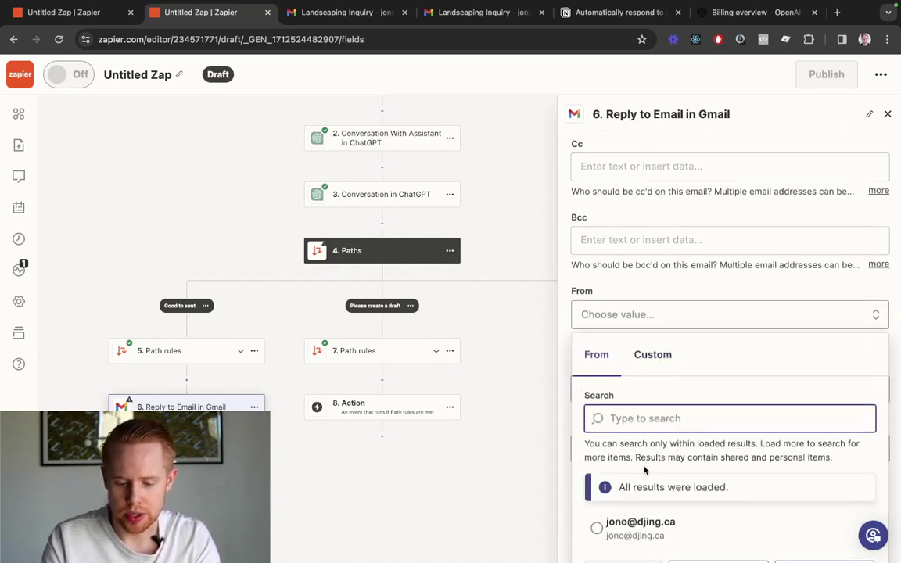
left_click(641, 467)
left_click(704, 334)
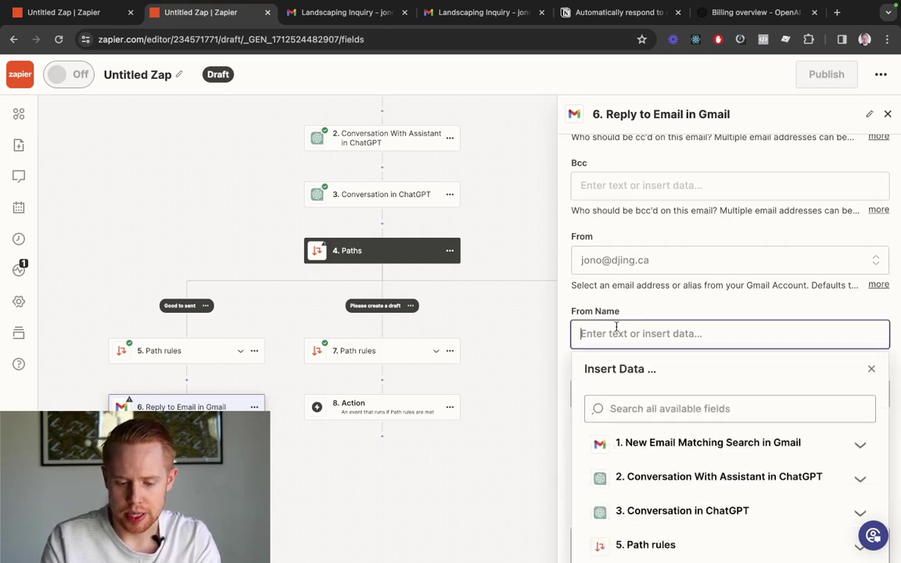
type("Jono Catlif")
key("ctrl+a")
key("BackSpace")
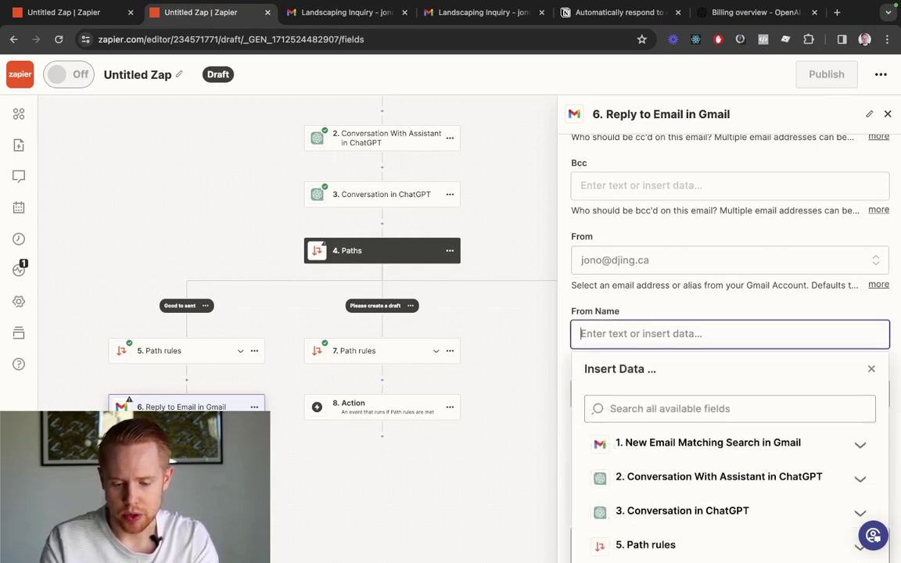
left_click(651, 301)
scroll(651, 302, "down", 3)
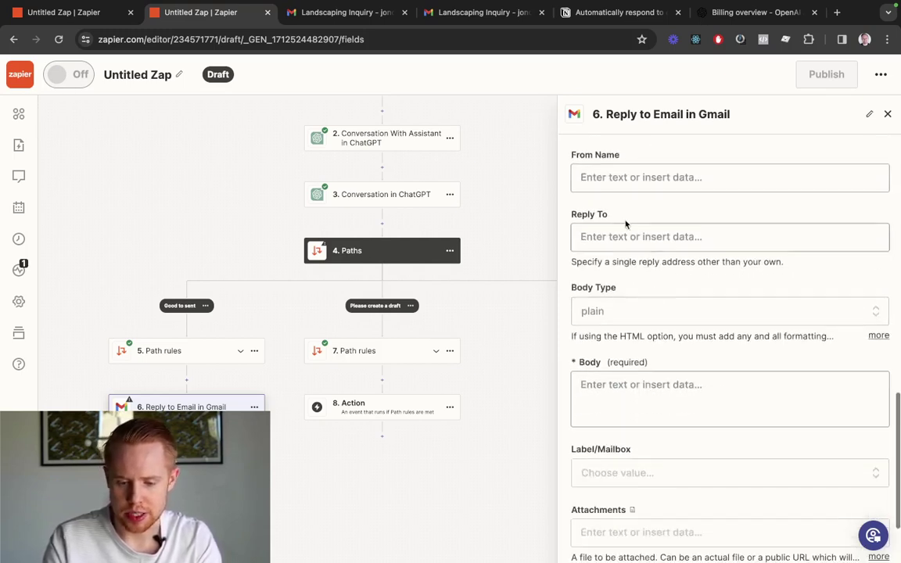
scroll(623, 246, "down", 2)
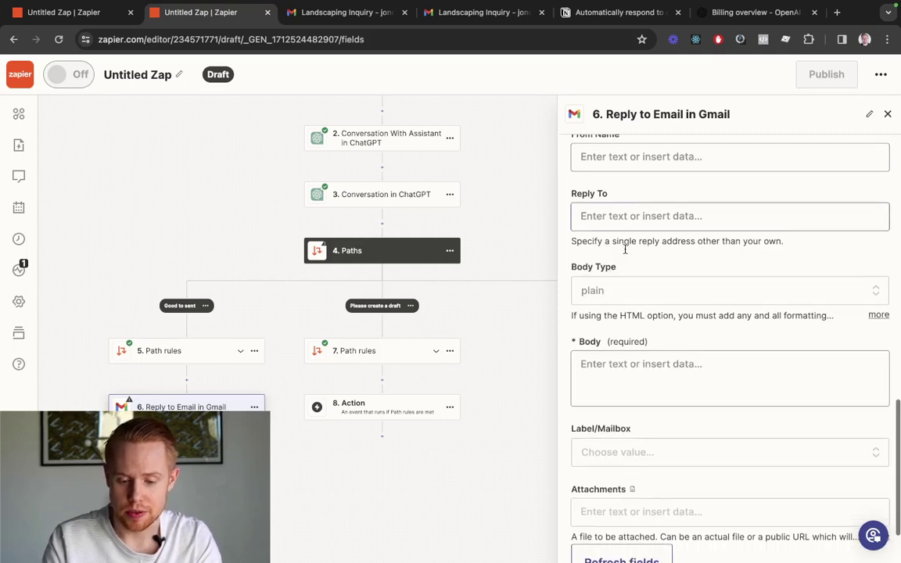
Fill the Body with step 2's Full Response from the ChatGPT assistant
left_click(620, 320)
scroll(626, 336, "down", 1)
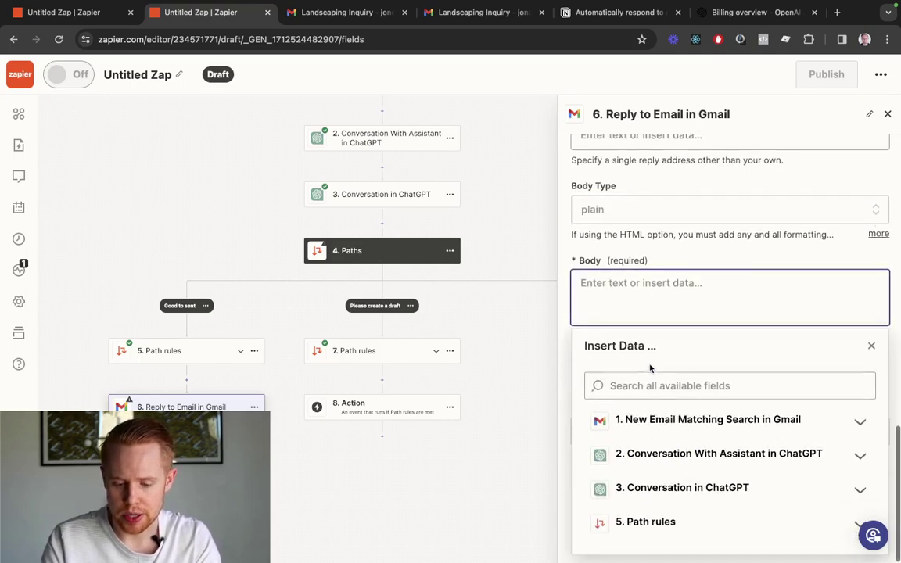
left_click(654, 455)
scroll(656, 446, "down", 2)
scroll(661, 418, "down", 8)
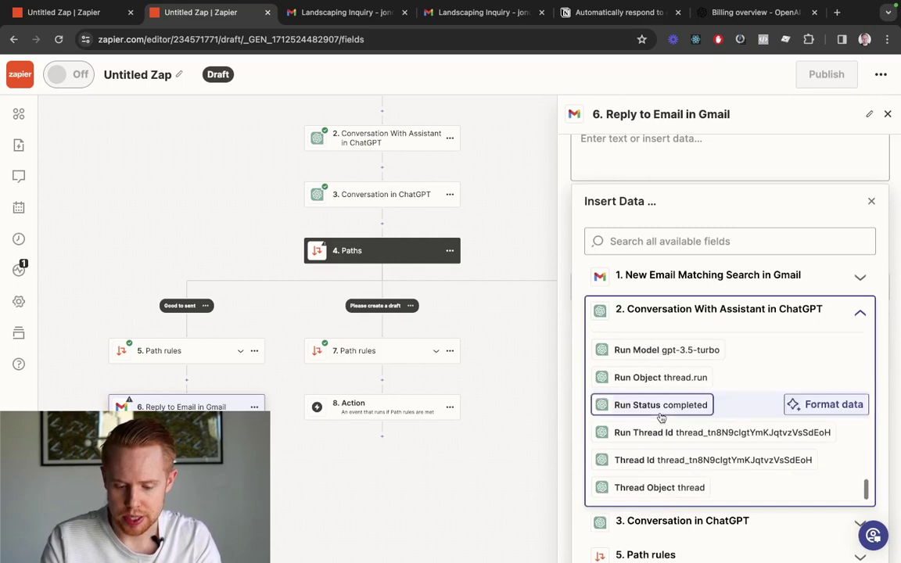
scroll(661, 418, "up", 4)
scroll(661, 418, "up", 5)
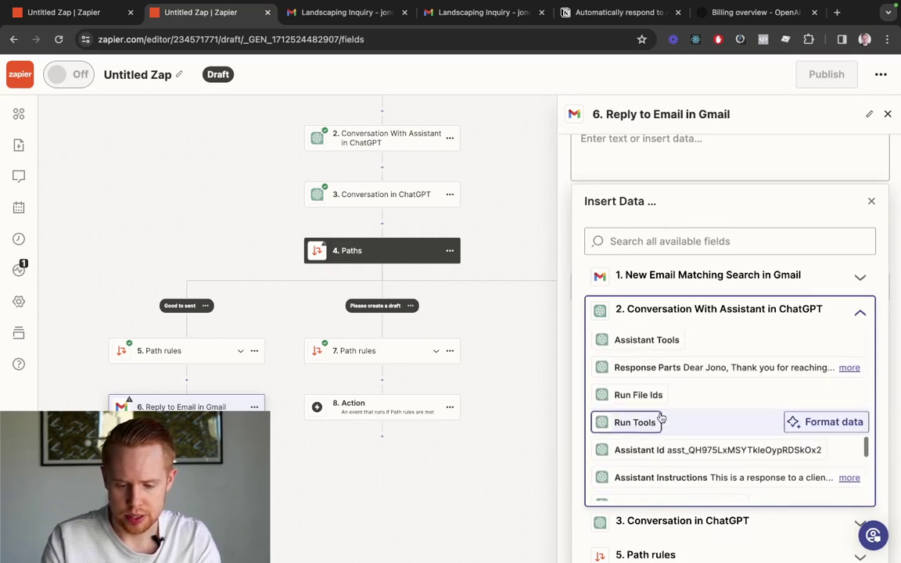
scroll(665, 403, "down", 8)
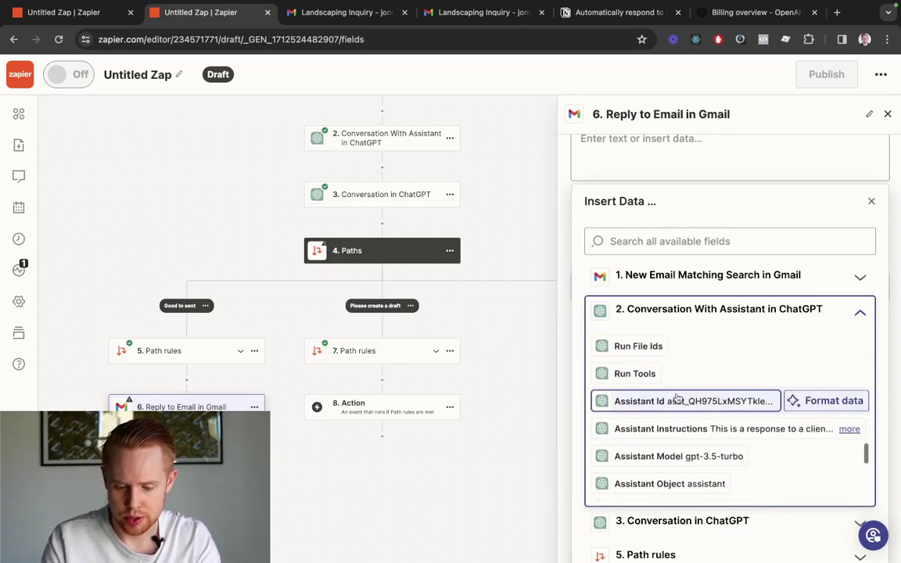
scroll(674, 400, "down", 3)
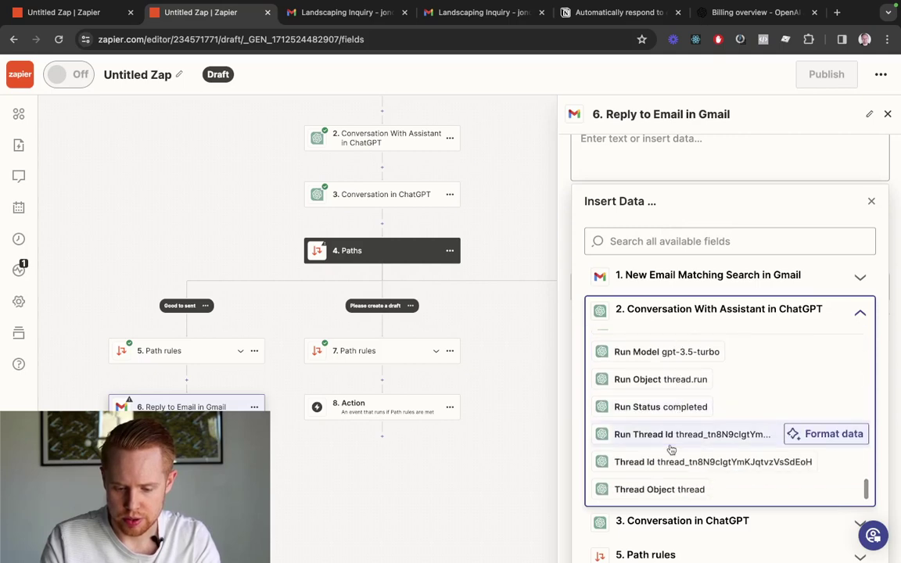
left_click(677, 244)
type("full response")
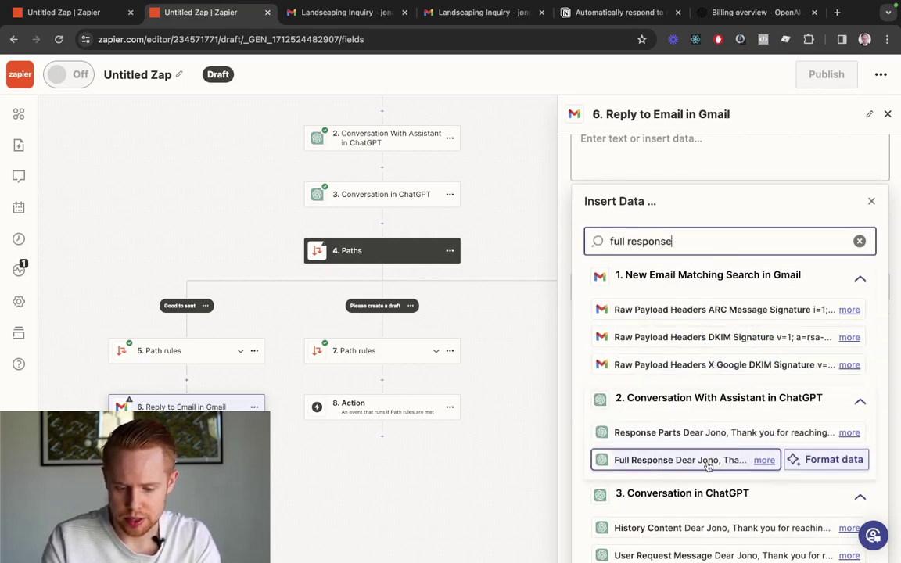
left_click(688, 460)
left_click(764, 315)
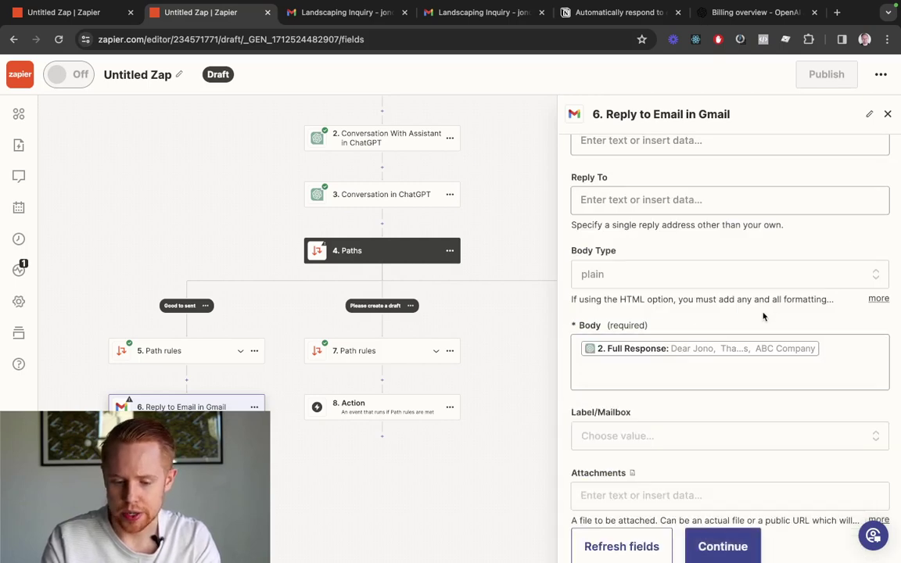
scroll(762, 312, "down", 1)
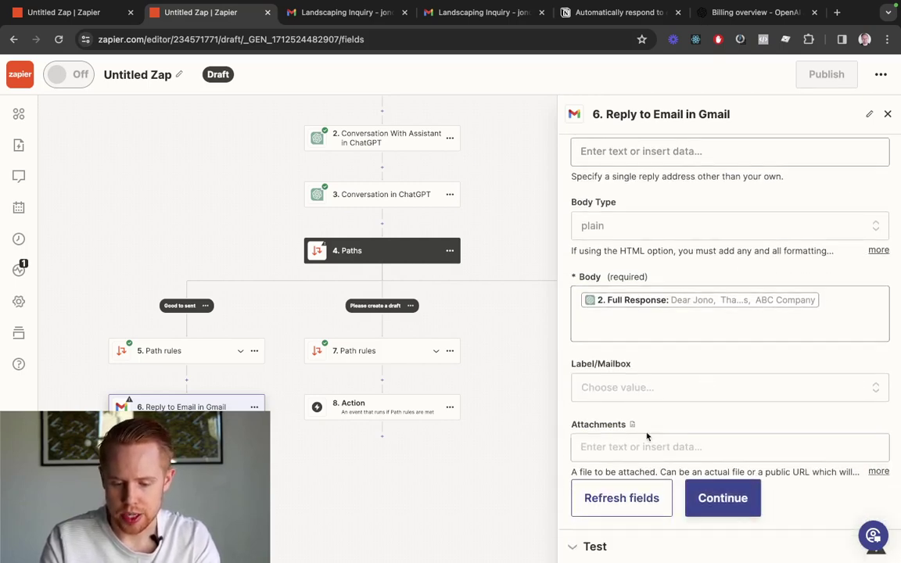
scroll(644, 403, "up", 5)
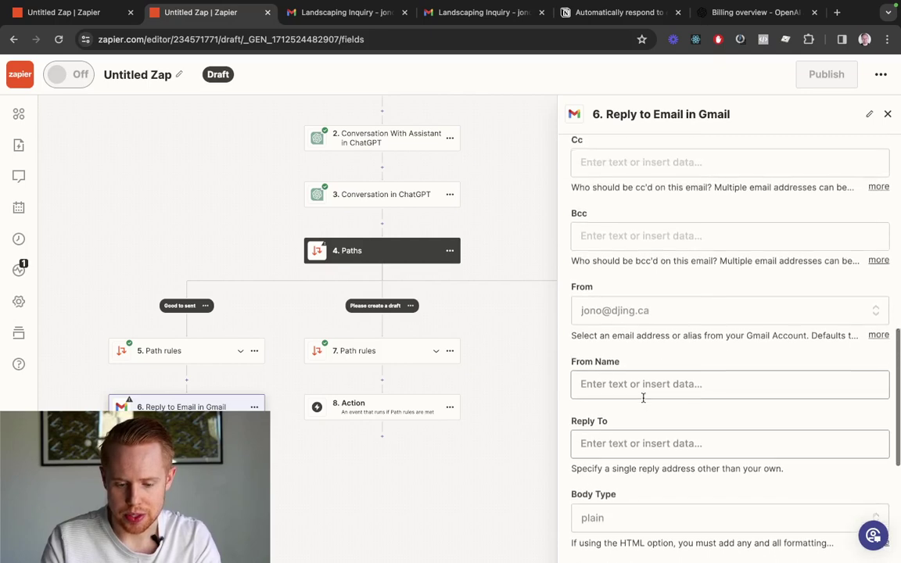
scroll(657, 437, "down", 5)
Run the step 6 test so a real reply is sent through Gmail
left_click(696, 491)
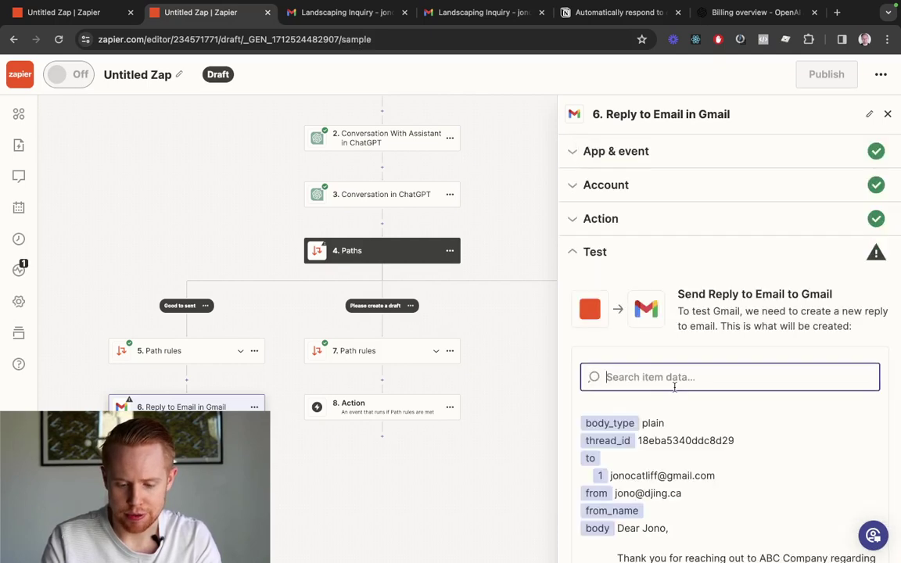
left_click(694, 532)
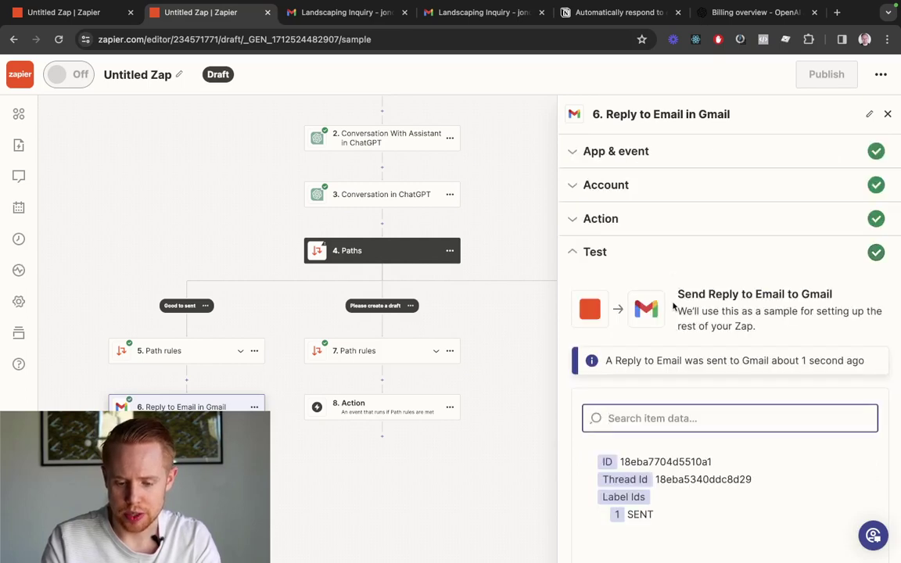
scroll(673, 306, "down", 1)
key("ctrl+Tab")
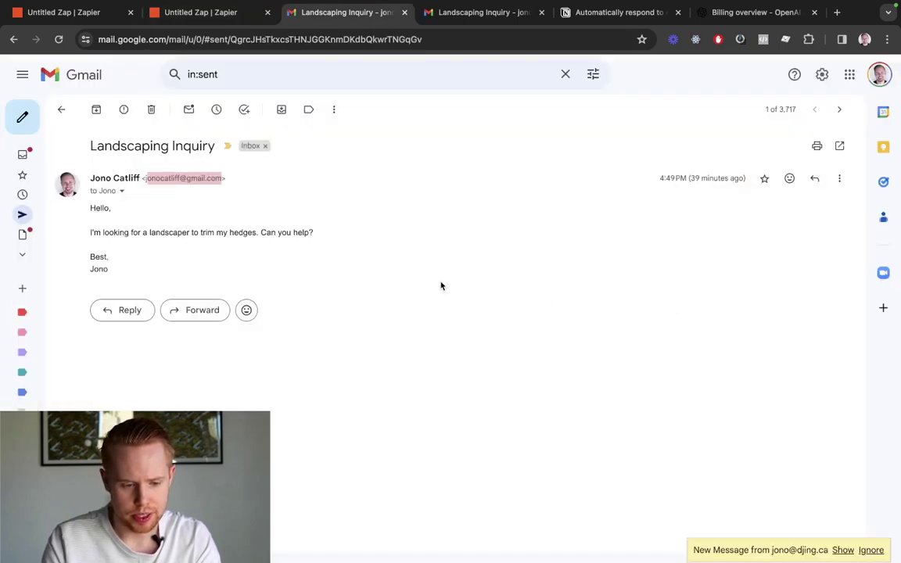
Reveal the AI-written reply in the Landscaping Inquiry thread and highlight its text and subject
left_click(842, 551)
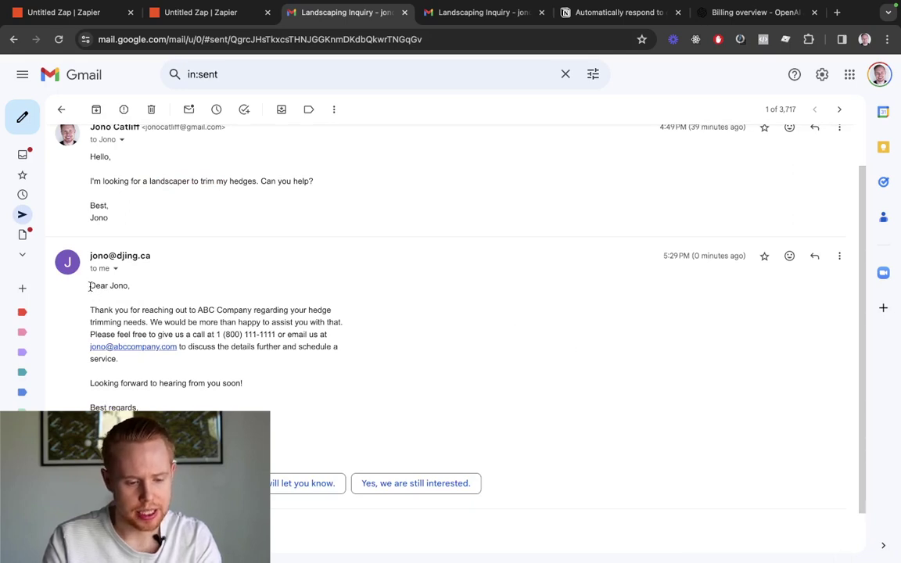
left_click_drag(90, 286, 140, 418)
scroll(195, 271, "up", 1)
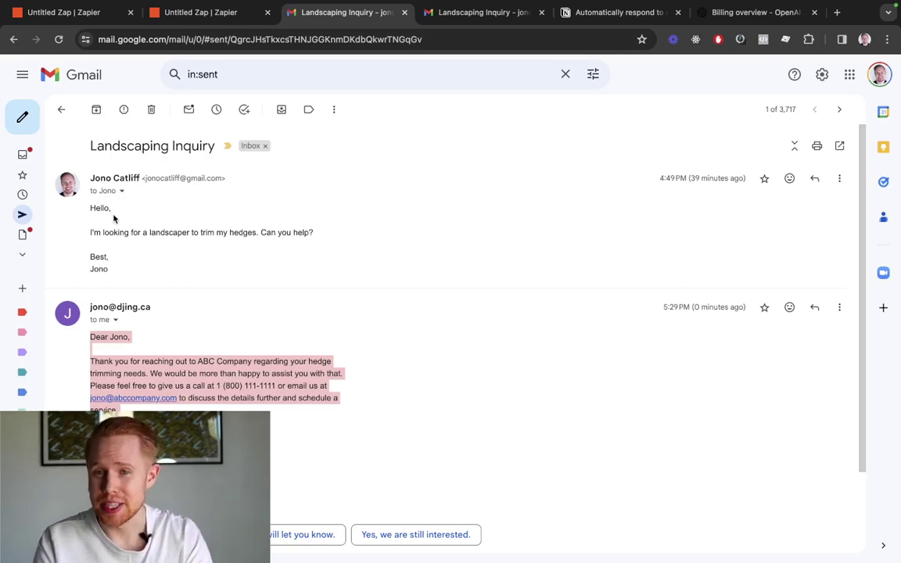
left_click_drag(91, 142, 210, 142)
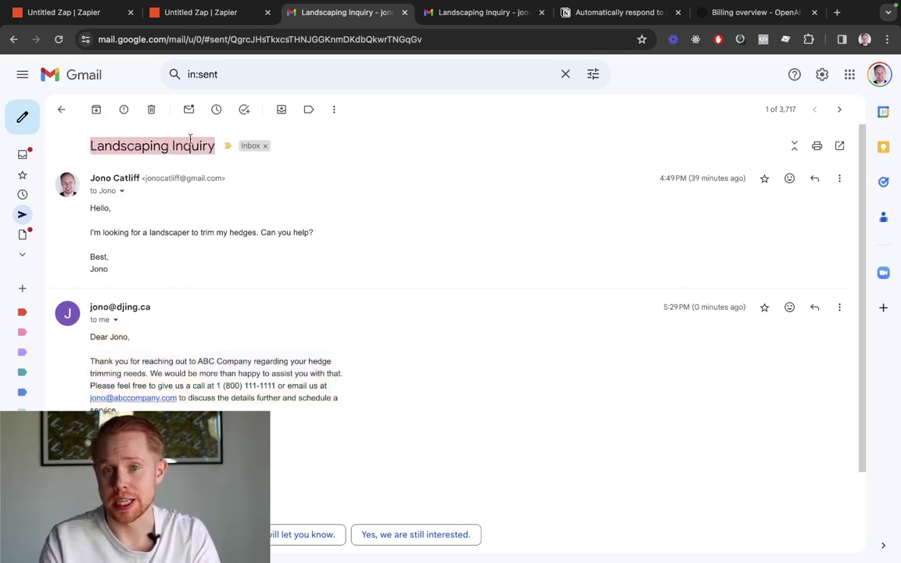
key("ctrl+shift+Tab")
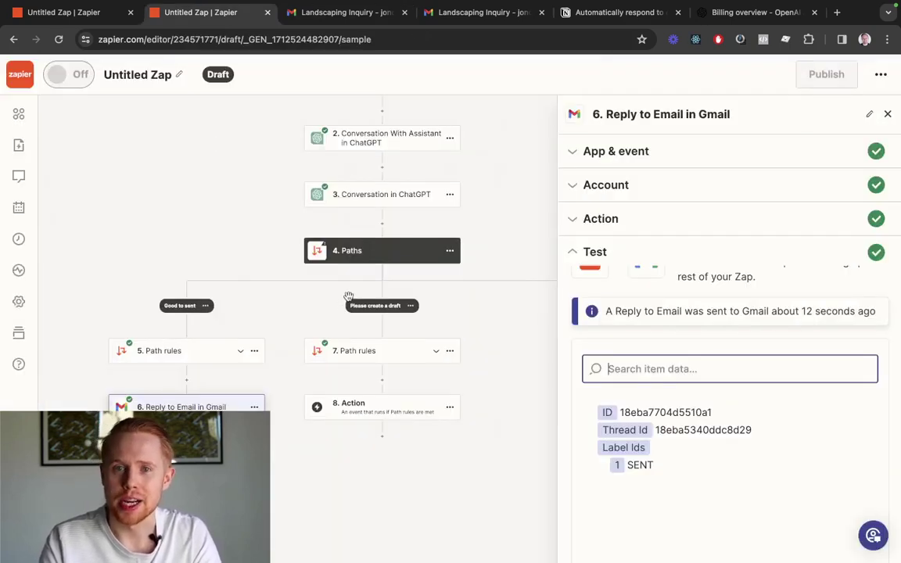
Make step 8 a Gmail action with the Create Draft Reply event
left_click(375, 412)
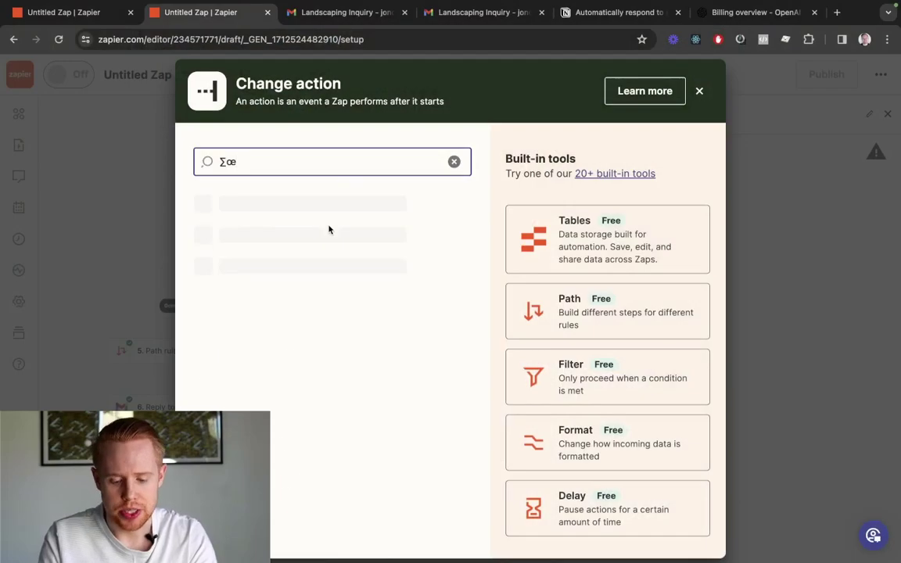
key("BackSpace")
key("BackSpace")
key("BackSpace")
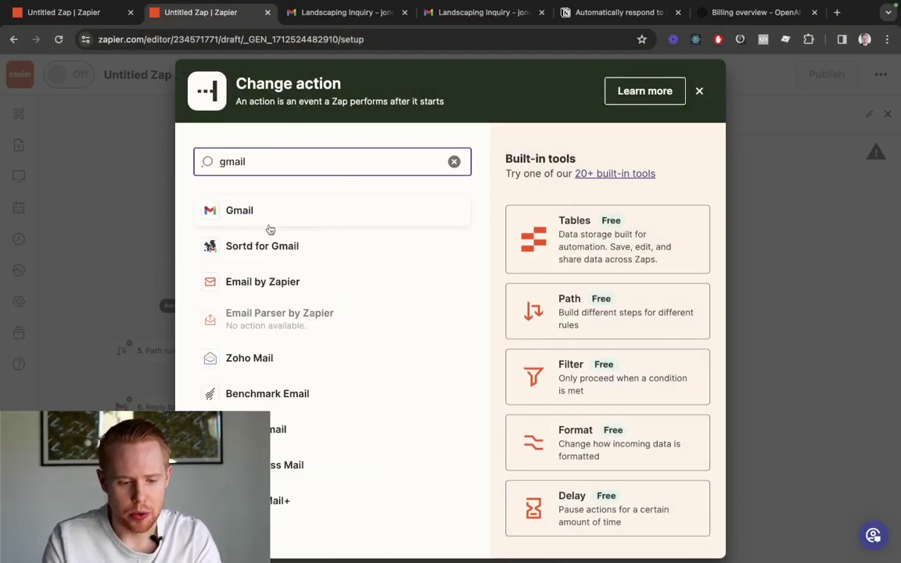
left_click(267, 215)
left_click(671, 266)
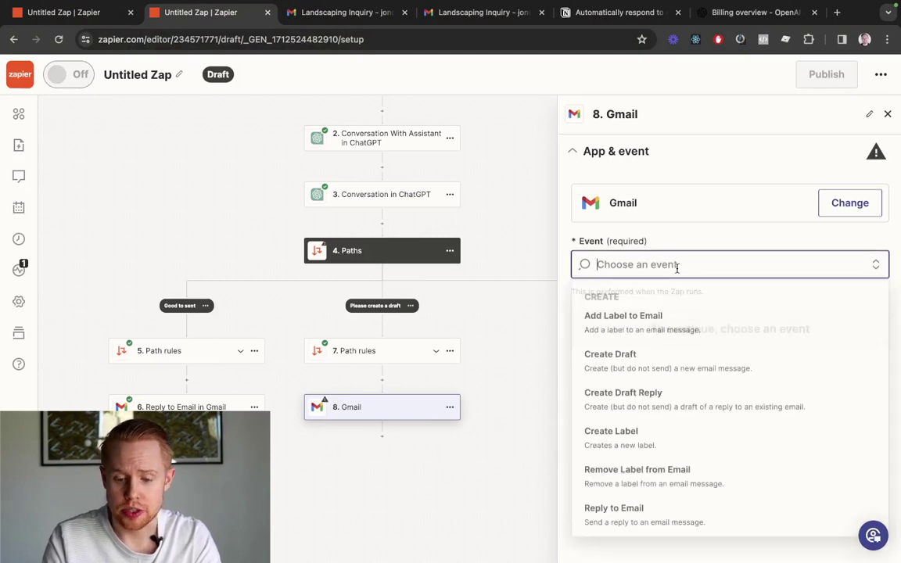
left_click(693, 395)
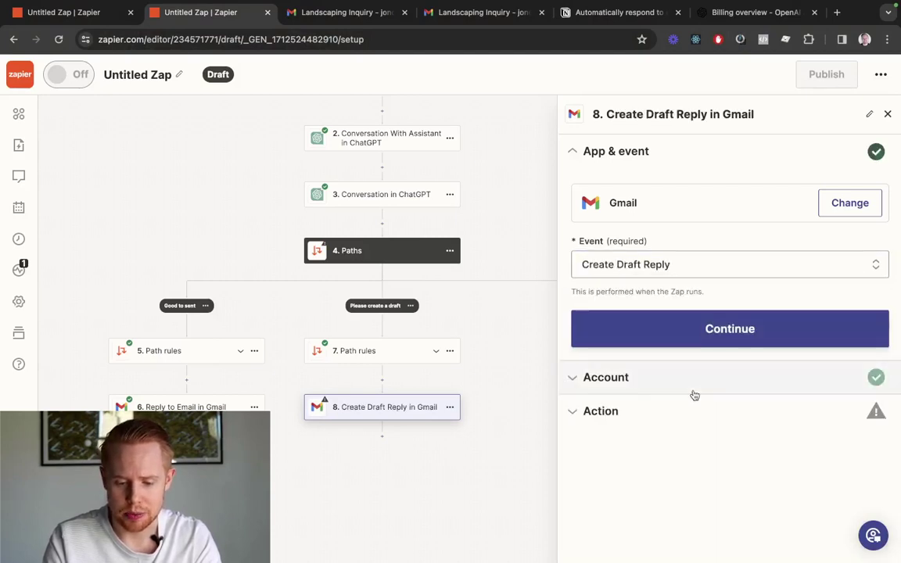
Confirm the Gmail account and map Thread to the trigger email's Thread Id
left_click(703, 337)
left_click(610, 346)
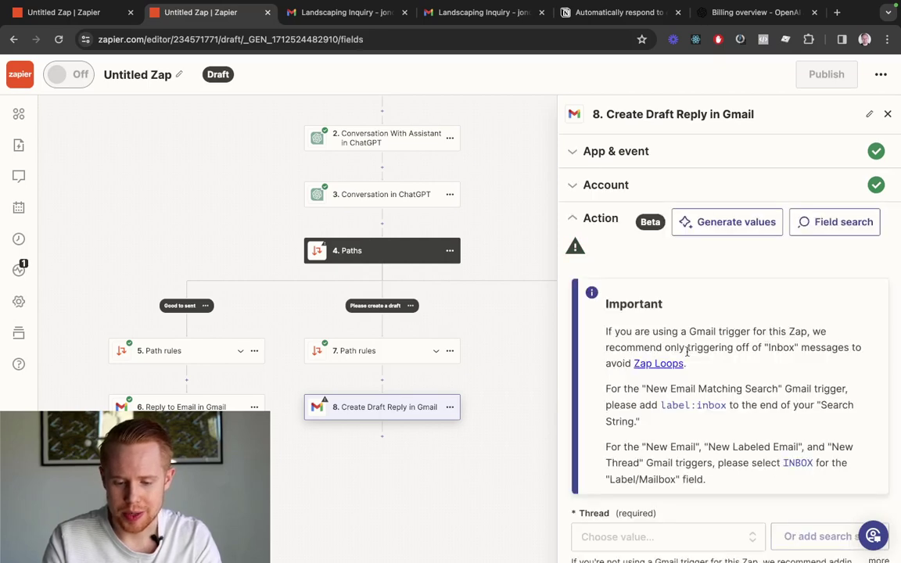
scroll(684, 351, "down", 3)
left_click(680, 317)
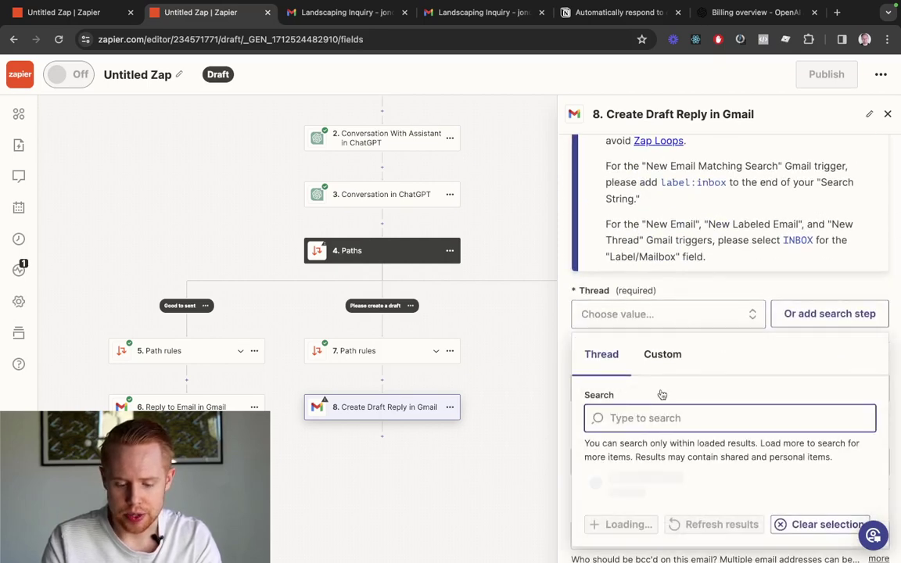
left_click(654, 359)
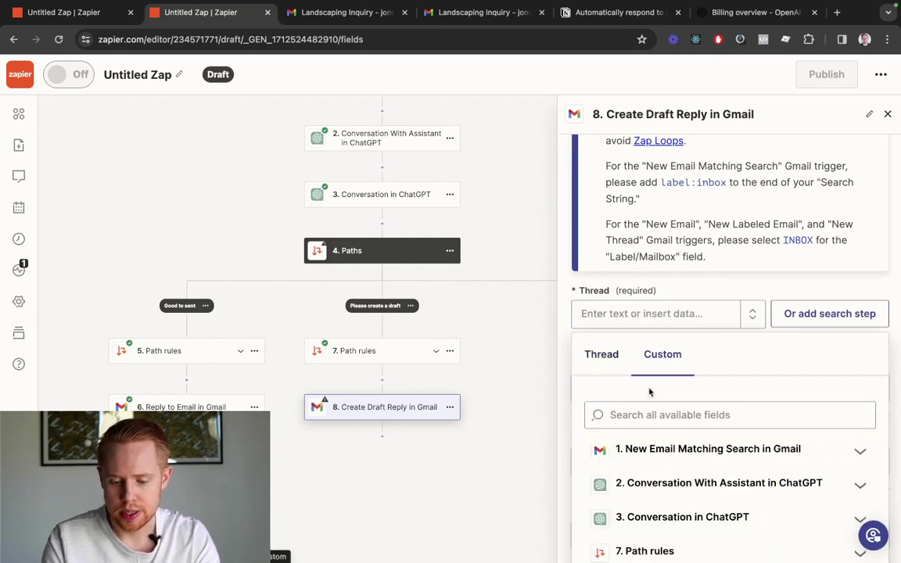
type("thread id")
scroll(684, 410, "down", 2)
left_click(660, 361)
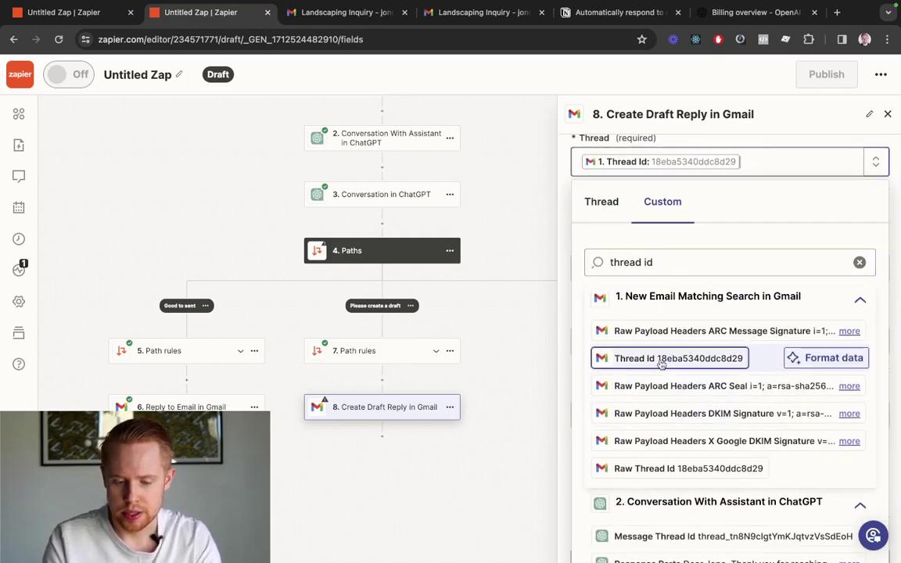
left_click(780, 144)
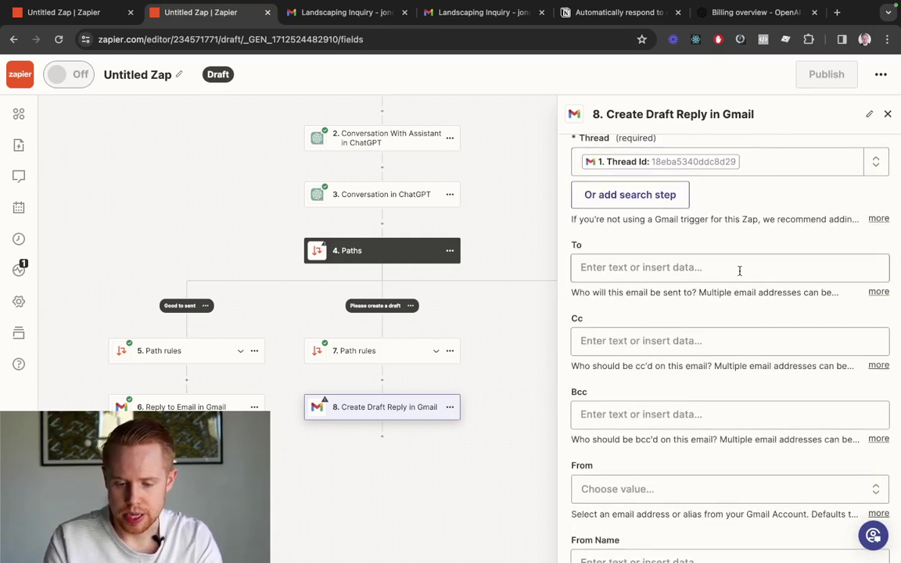
Set To to the original sender's From Email and From to the account's address
left_click(739, 268)
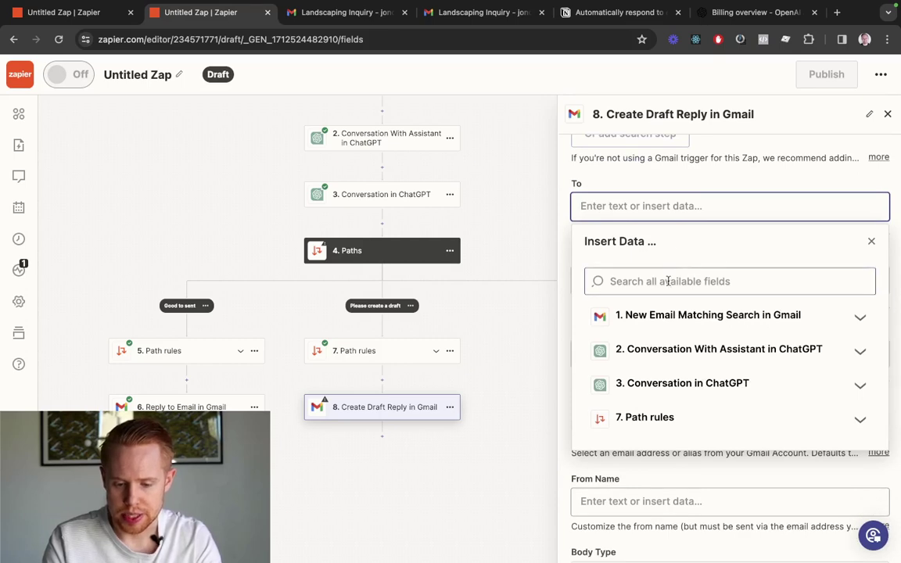
left_click(668, 282)
type("from")
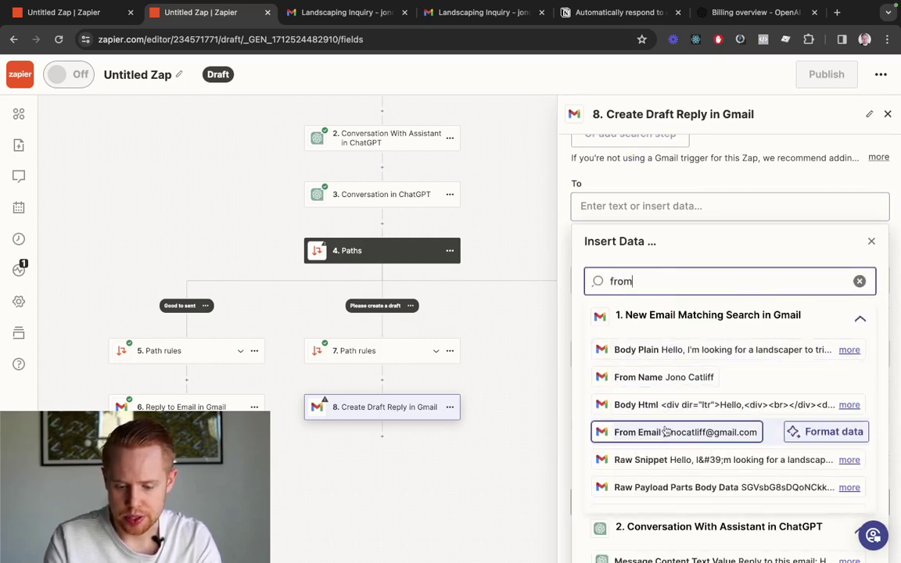
left_click(665, 432)
left_click(704, 173)
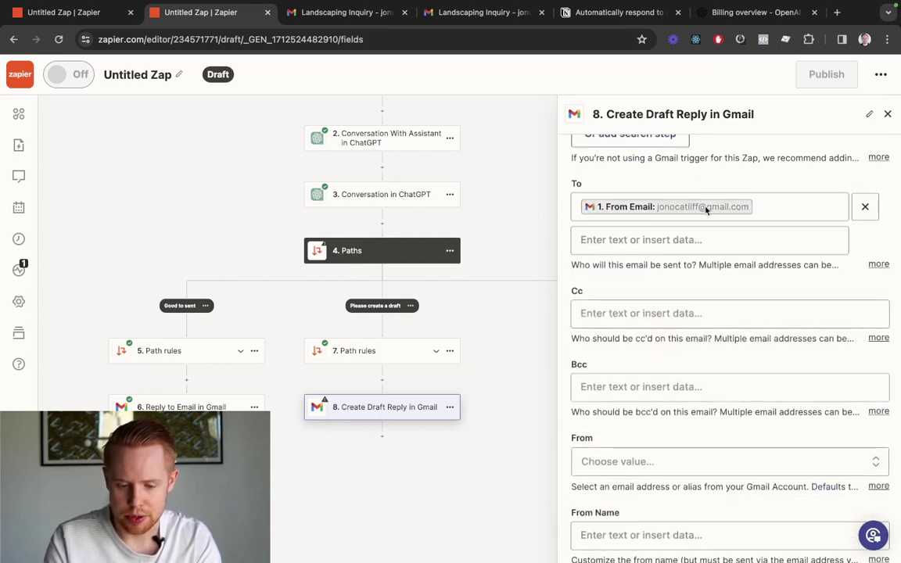
scroll(713, 300, "down", 3)
scroll(694, 226, "down", 2)
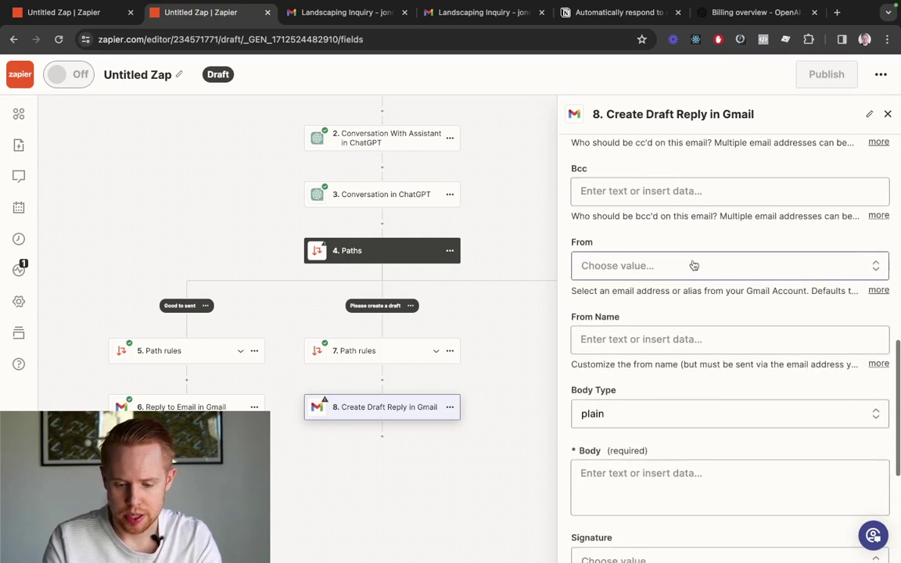
left_click(692, 265)
left_click(648, 473)
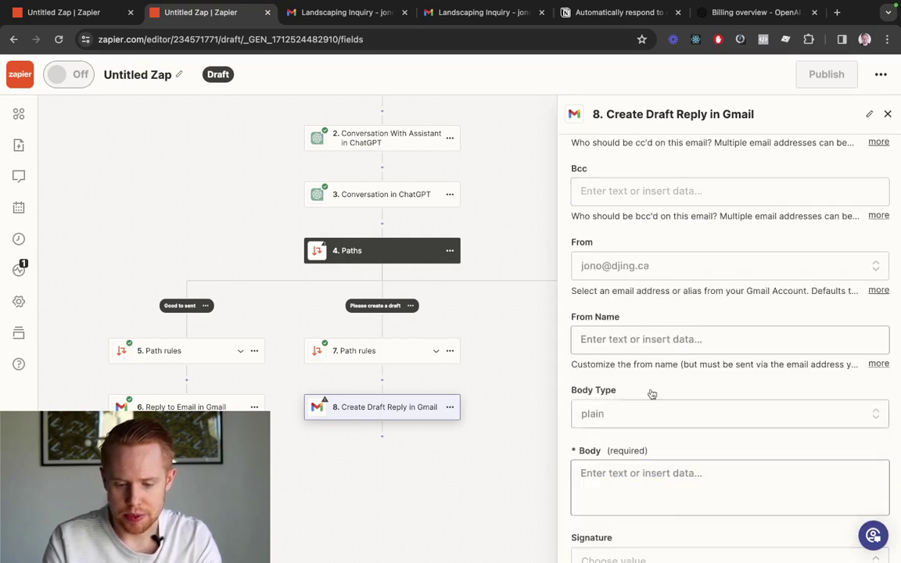
Insert step 2's Full Response as the Body and add the account signature
scroll(665, 331, "down", 2)
scroll(656, 372, "down", 2)
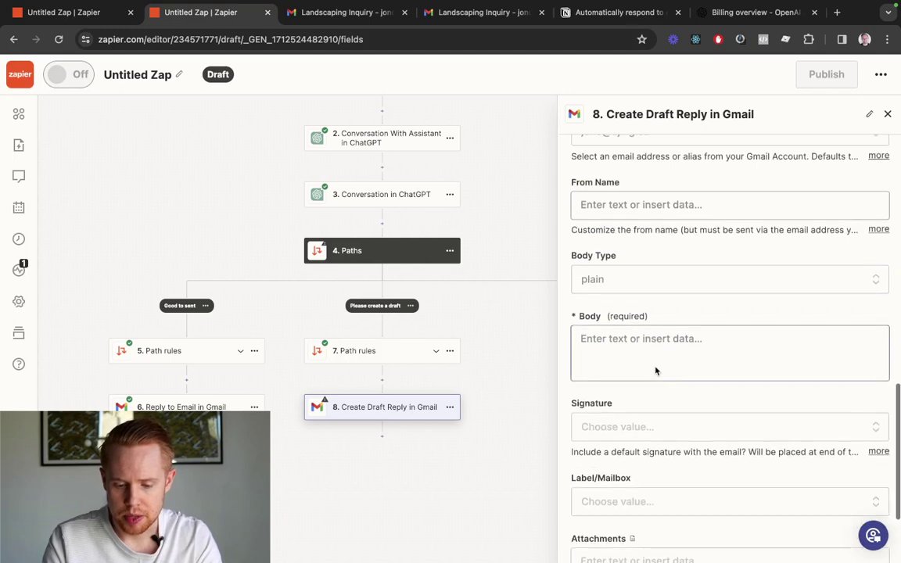
left_click(655, 366)
scroll(658, 372, "down", 2)
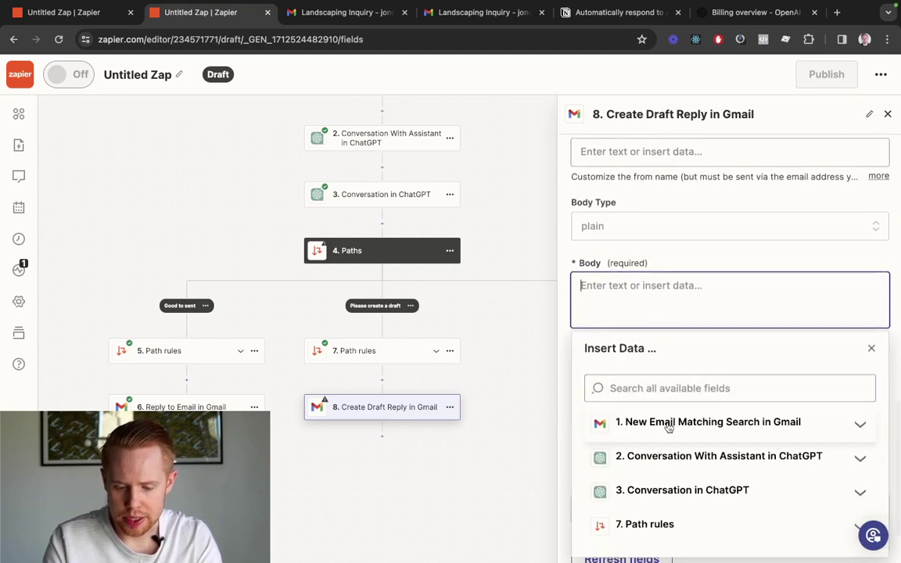
left_click(665, 389)
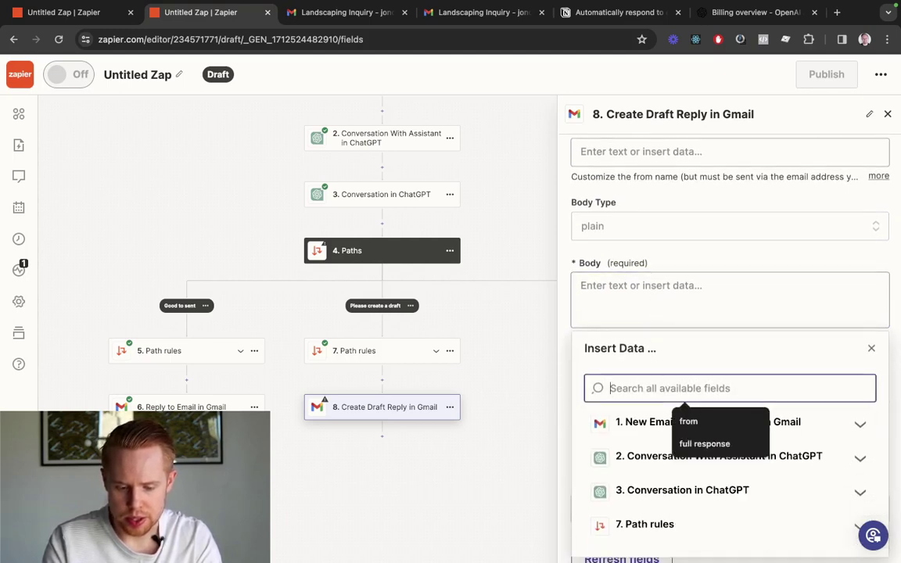
type("fill")
type("full response")
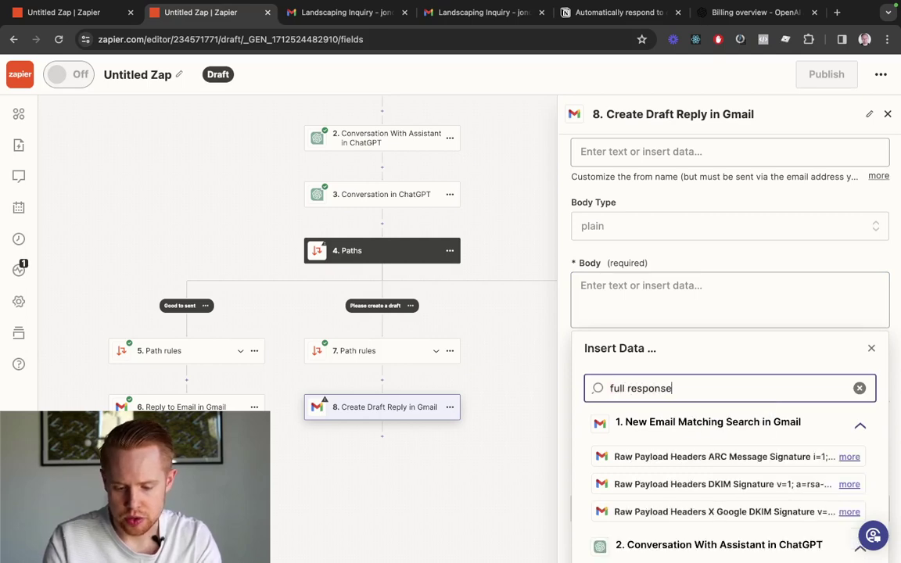
scroll(725, 394, "down", 4)
left_click(652, 435)
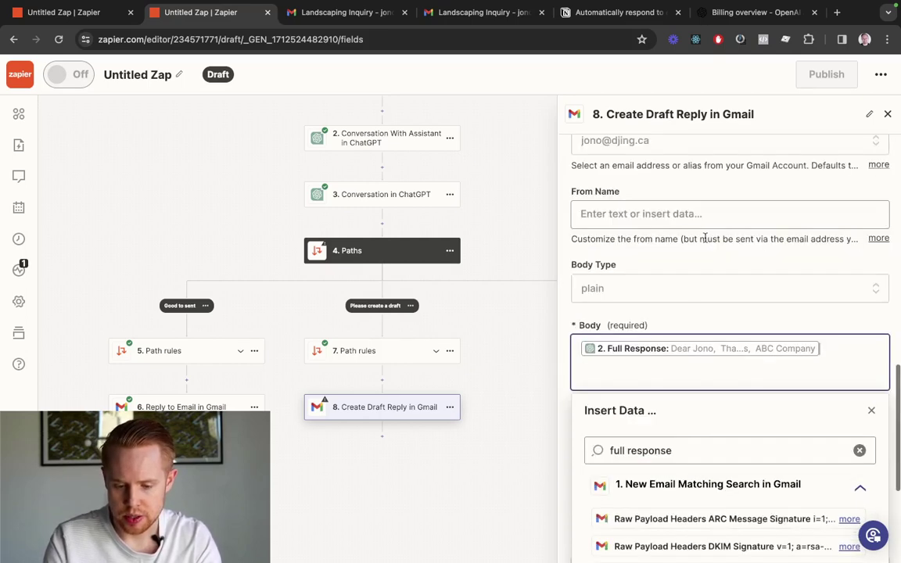
scroll(725, 338, "up", 2)
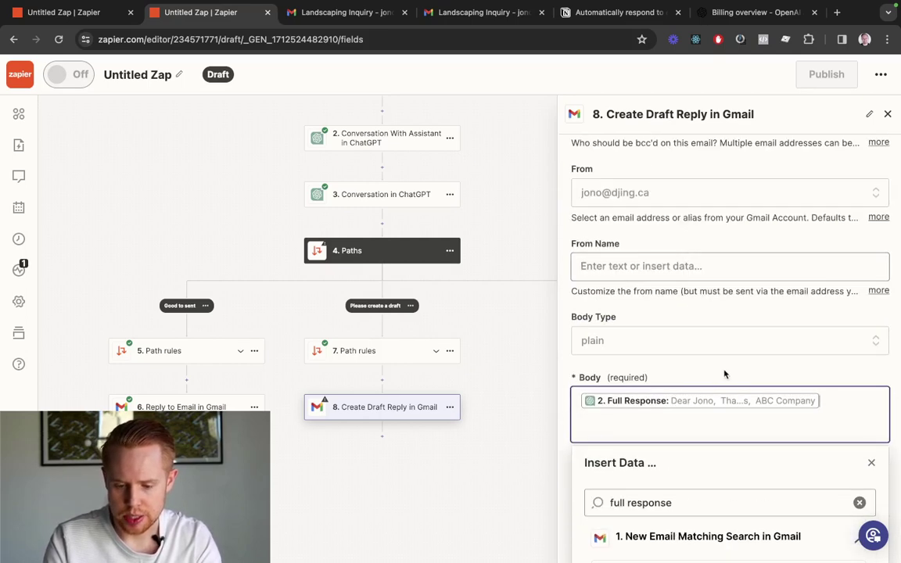
left_click(724, 373)
scroll(724, 374, "down", 2)
left_click(729, 331)
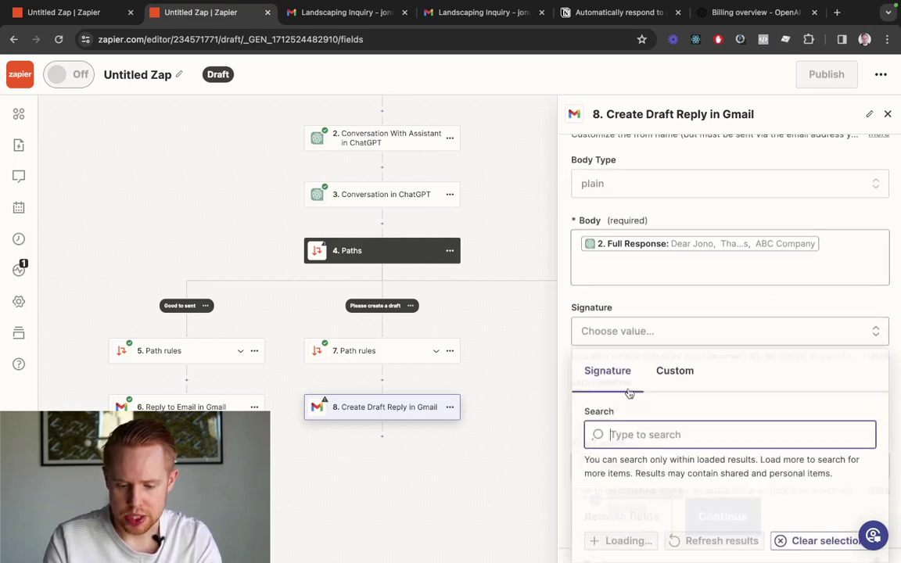
scroll(653, 491, "down", 1)
left_click(653, 491)
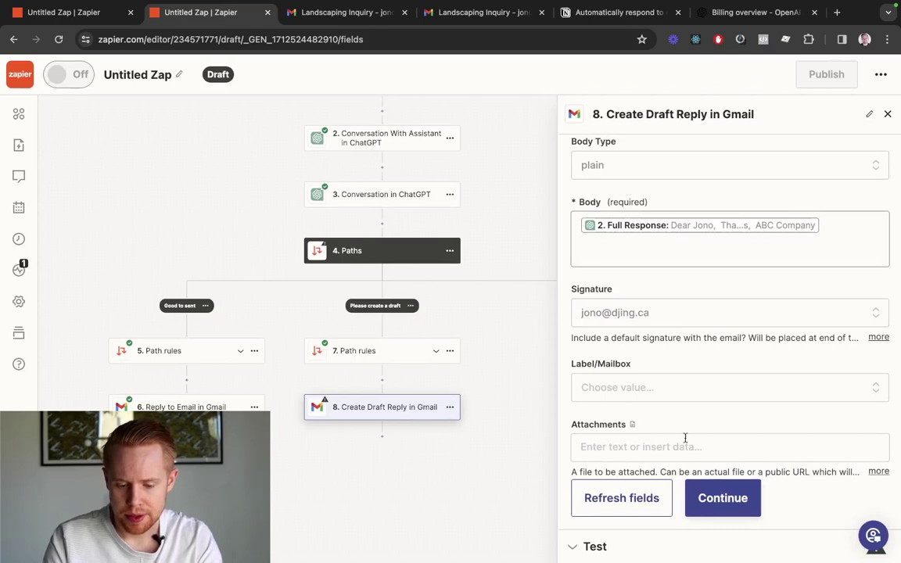
Test the step so it creates a draft reply in Gmail
left_click(696, 499)
scroll(673, 430, "down", 5)
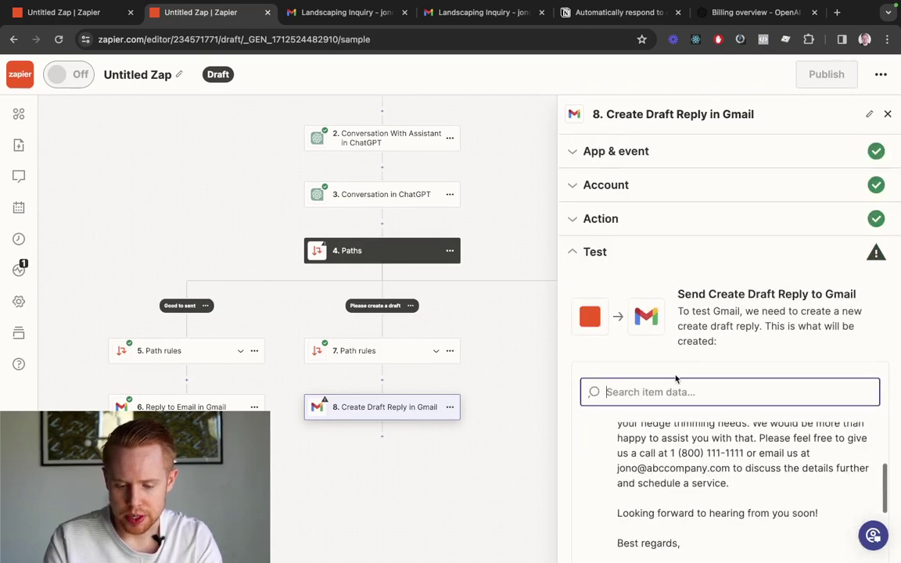
scroll(675, 378, "down", 3)
left_click(695, 531)
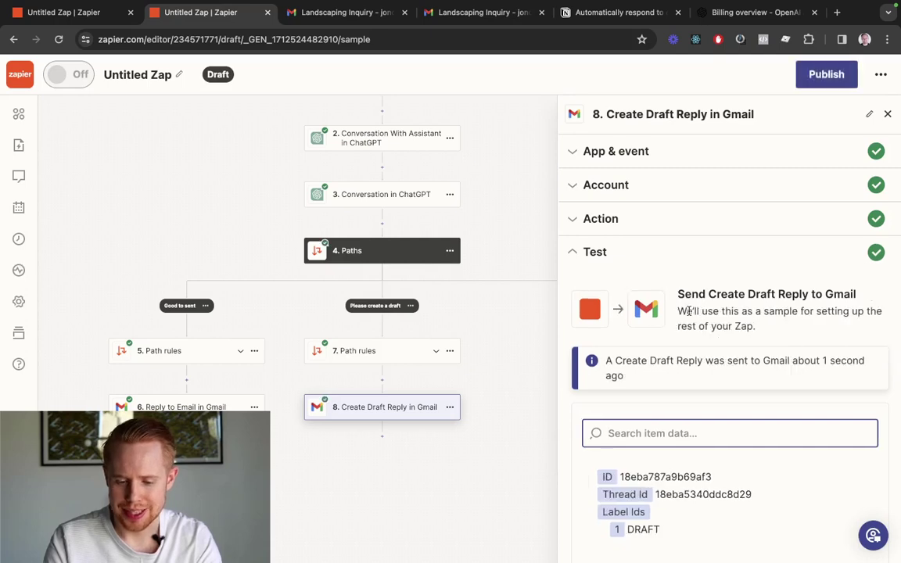
key("ctrl+Tab")
scroll(418, 298, "down", 3)
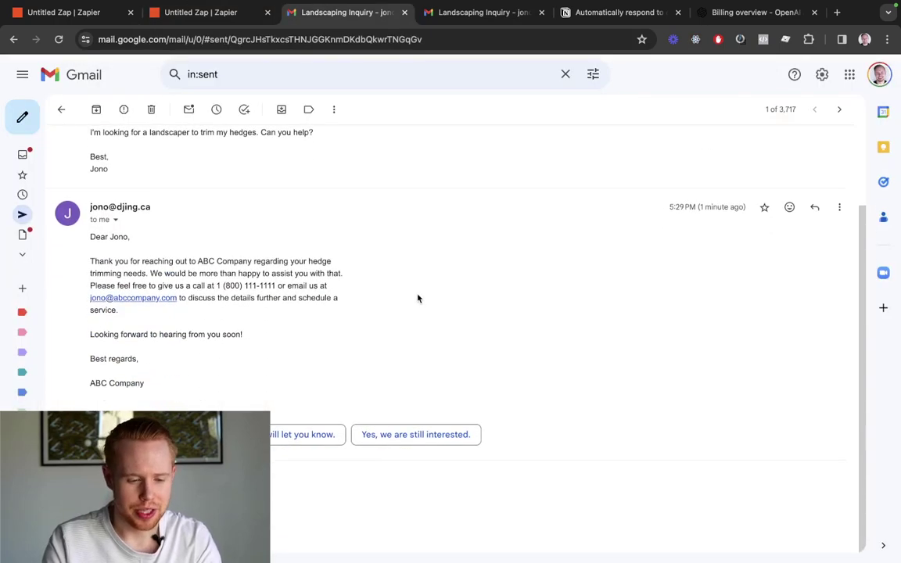
Review the Zap-created draft reply in the Landscaping Inquiry thread and send it
key("ctrl+Tab")
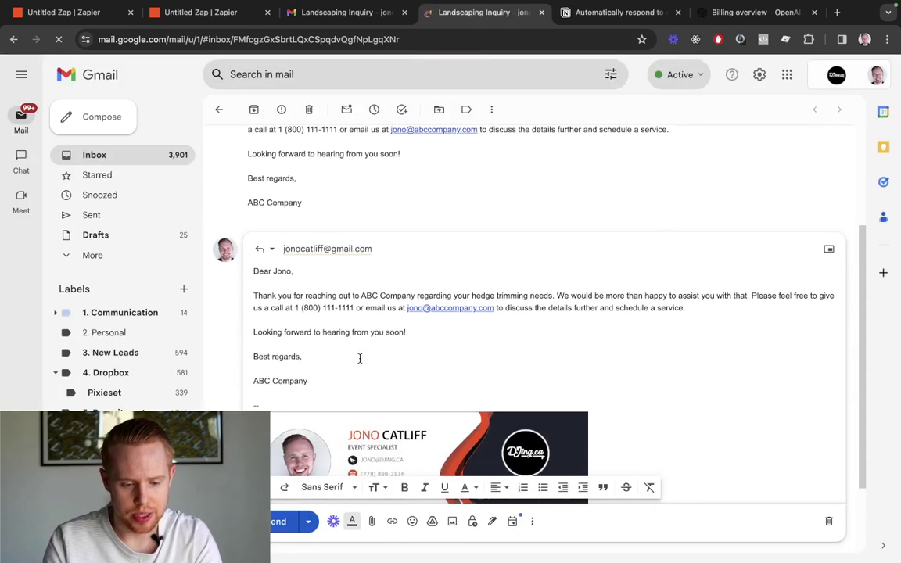
scroll(360, 360, "up", 3)
left_click_drag(343, 363, 326, 376)
scroll(326, 376, "down", 1)
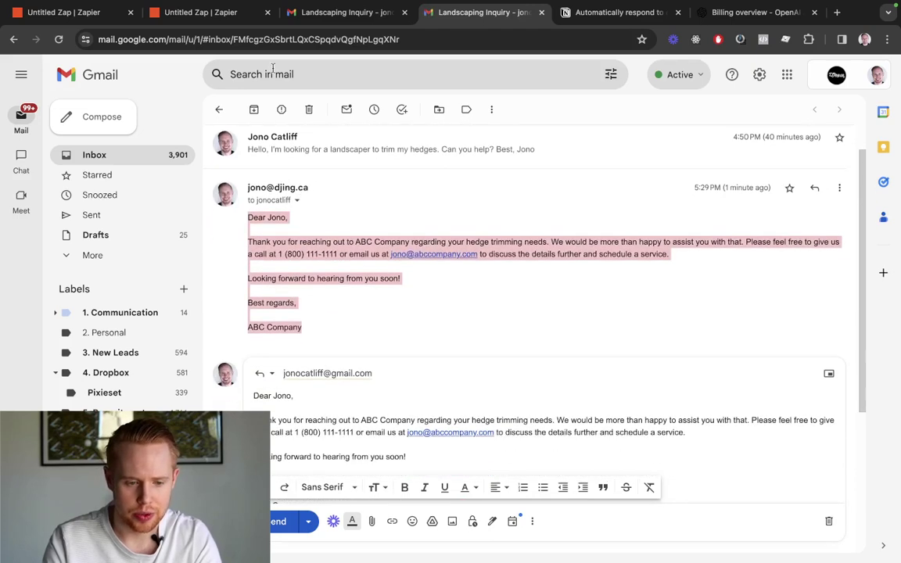
key("ctrl+shift+Tab")
key("ctrl+shift+Tab")
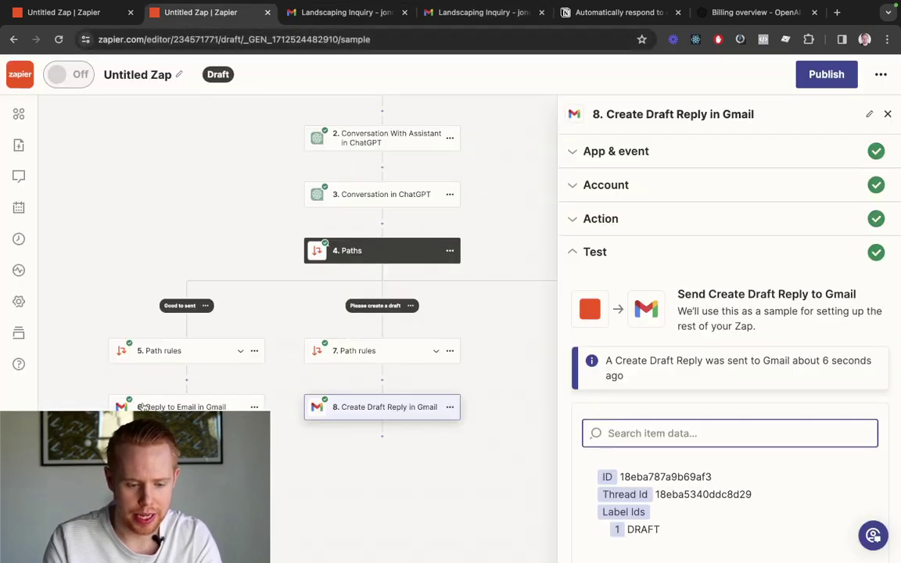
key("ctrl+Tab")
key("ctrl+Tab")
scroll(401, 351, "down", 3)
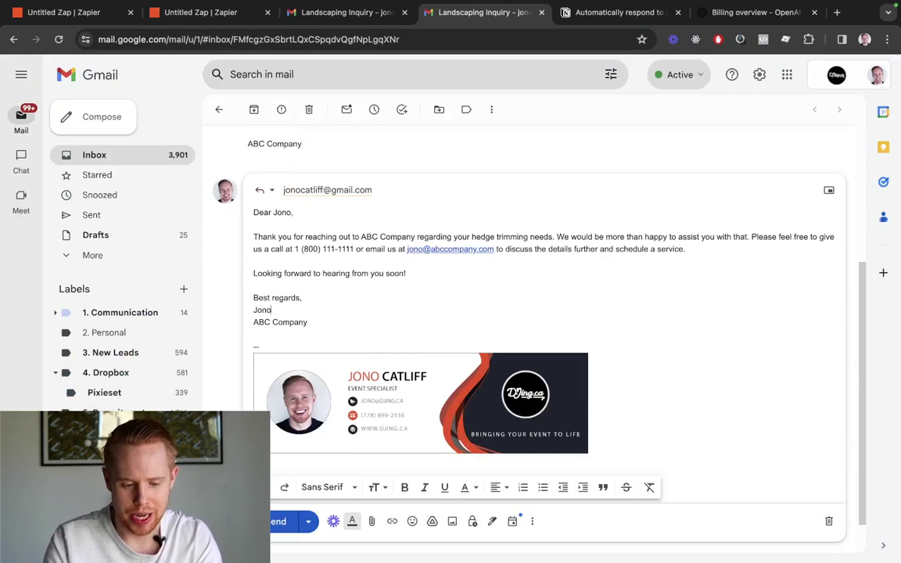
left_click(277, 521)
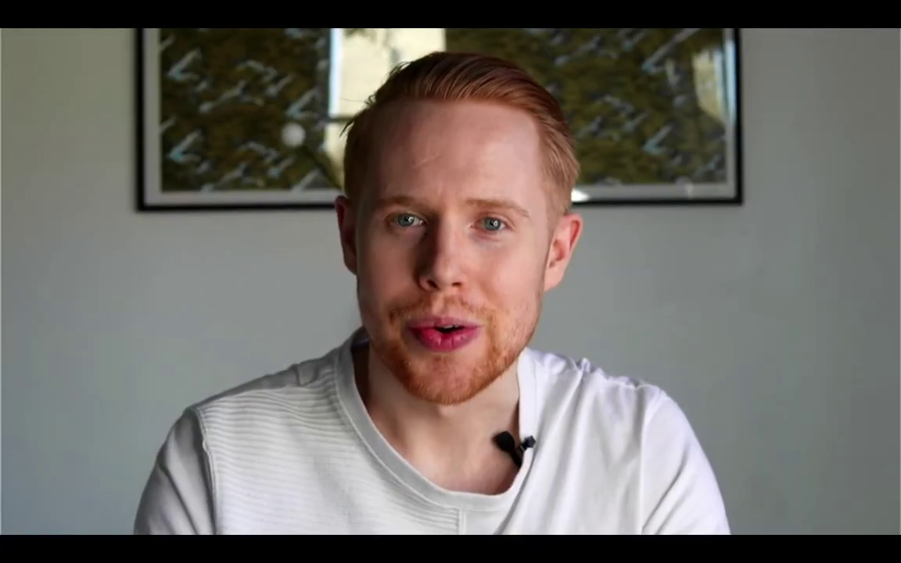